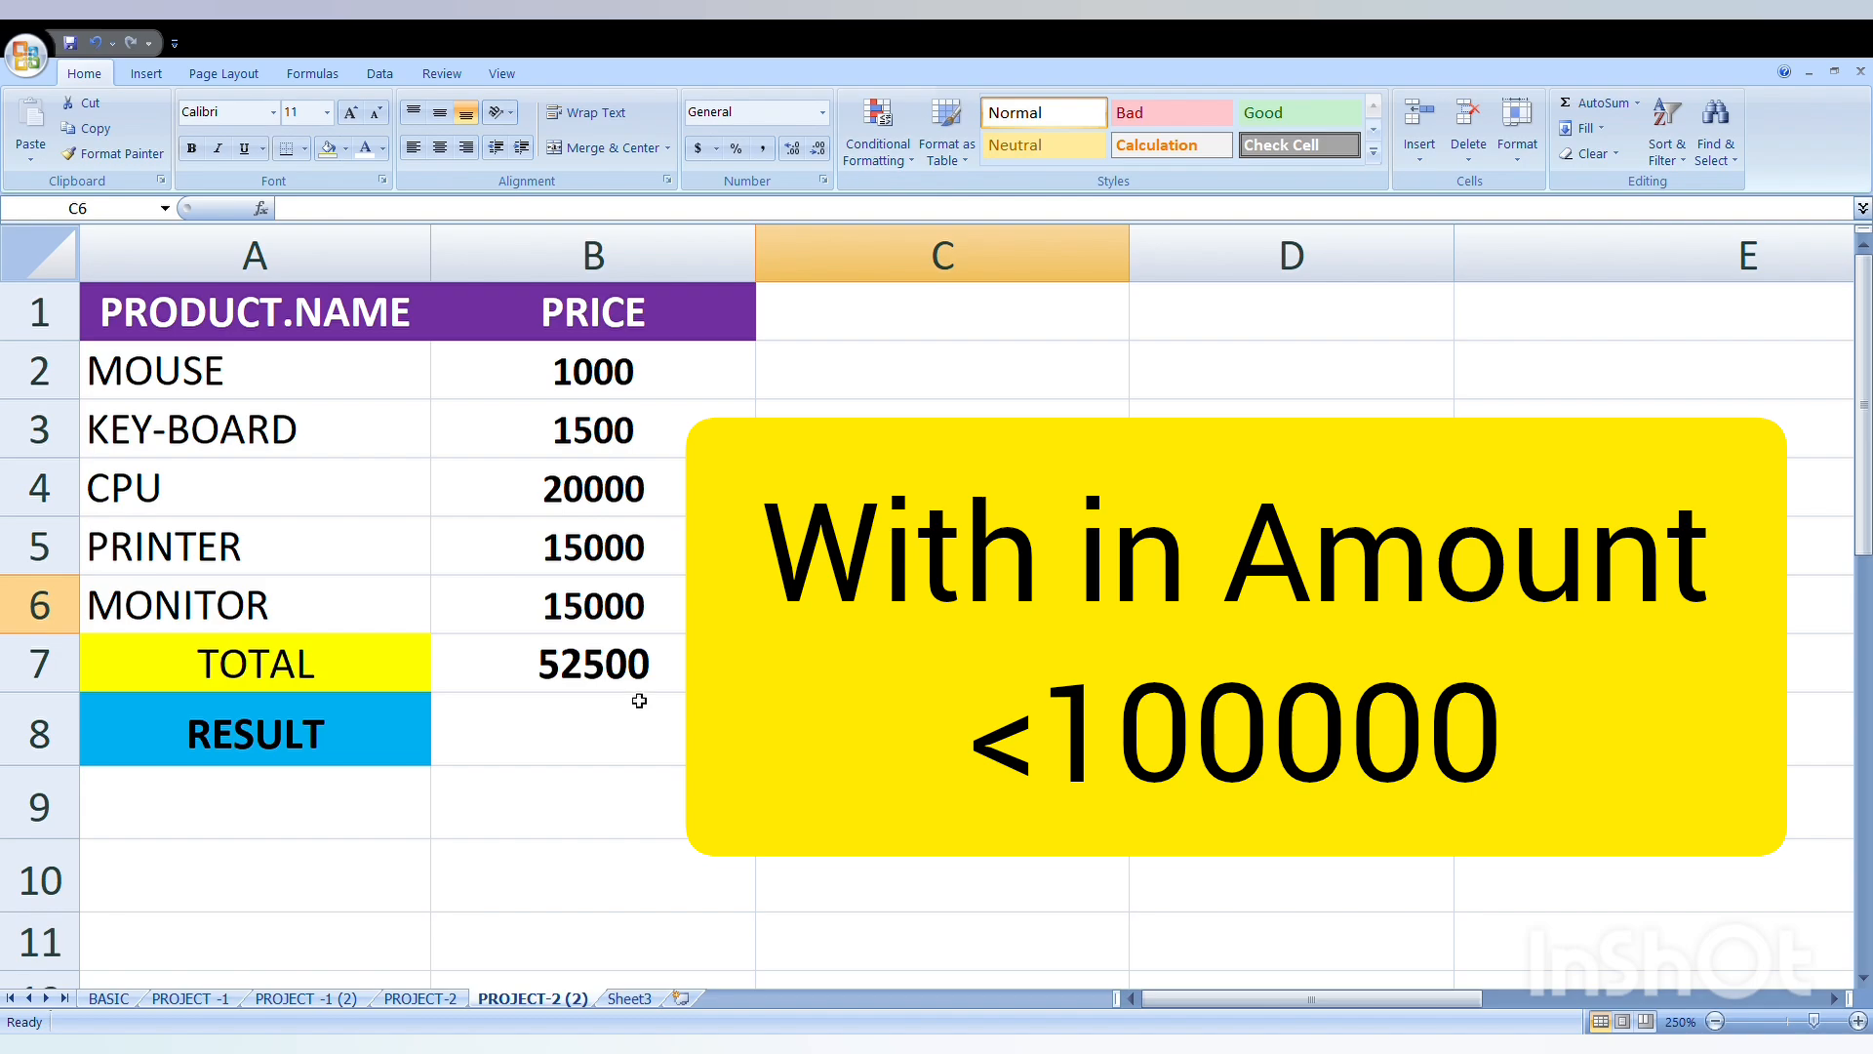
Begin an IF formula in RESULT cell B8 that tests whether the total in B7 is >=100000
left_click(646, 726)
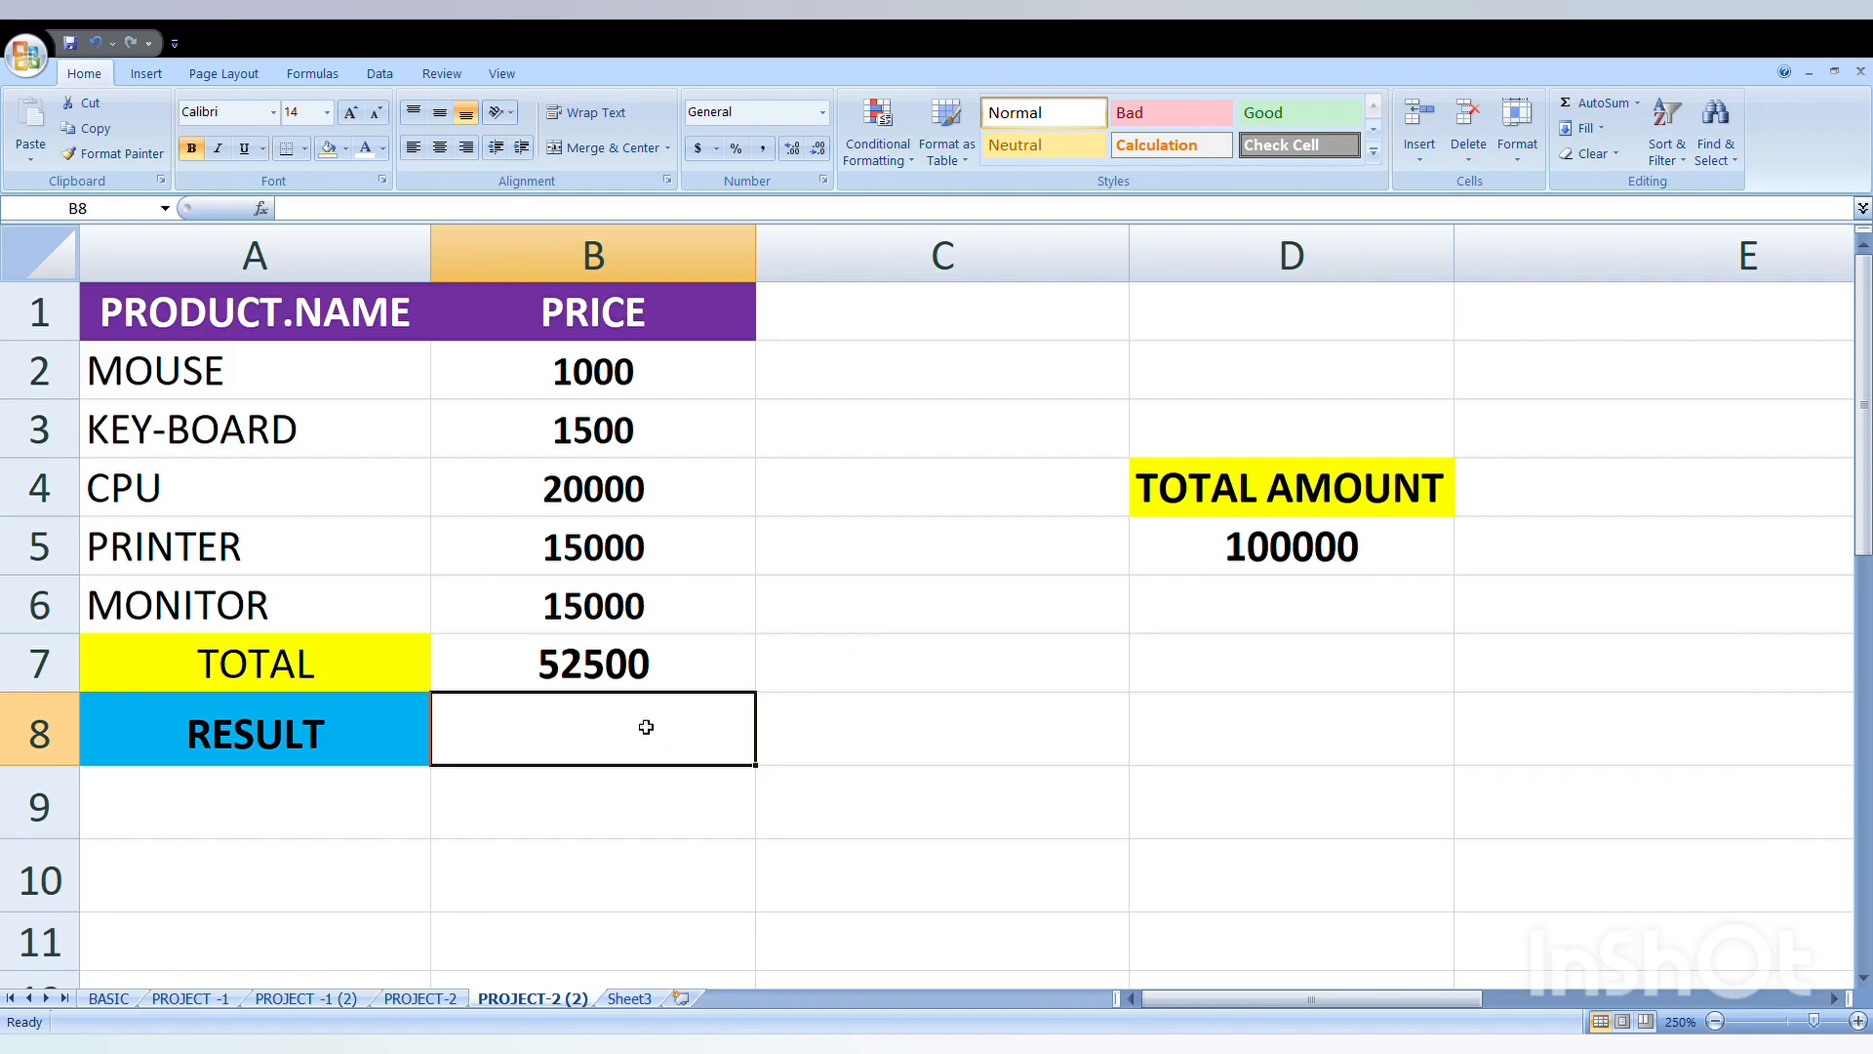
type("=IF(")
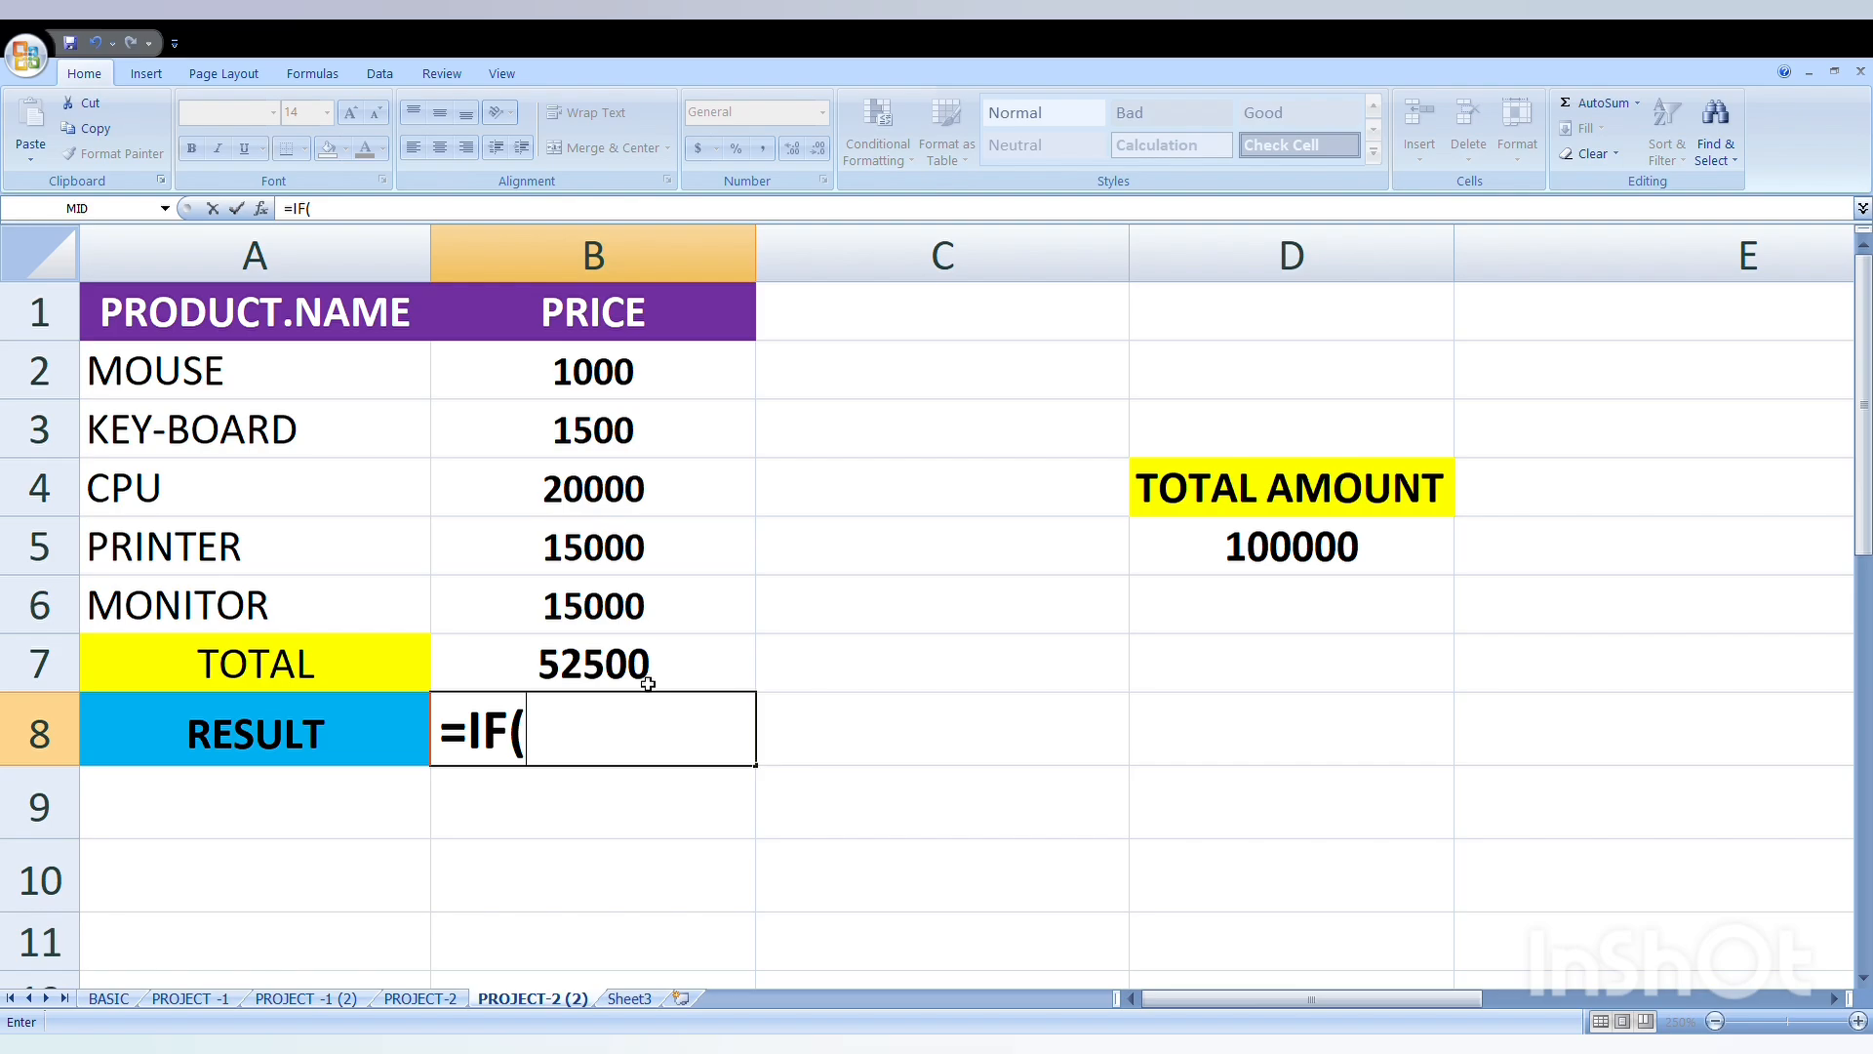
left_click(677, 679)
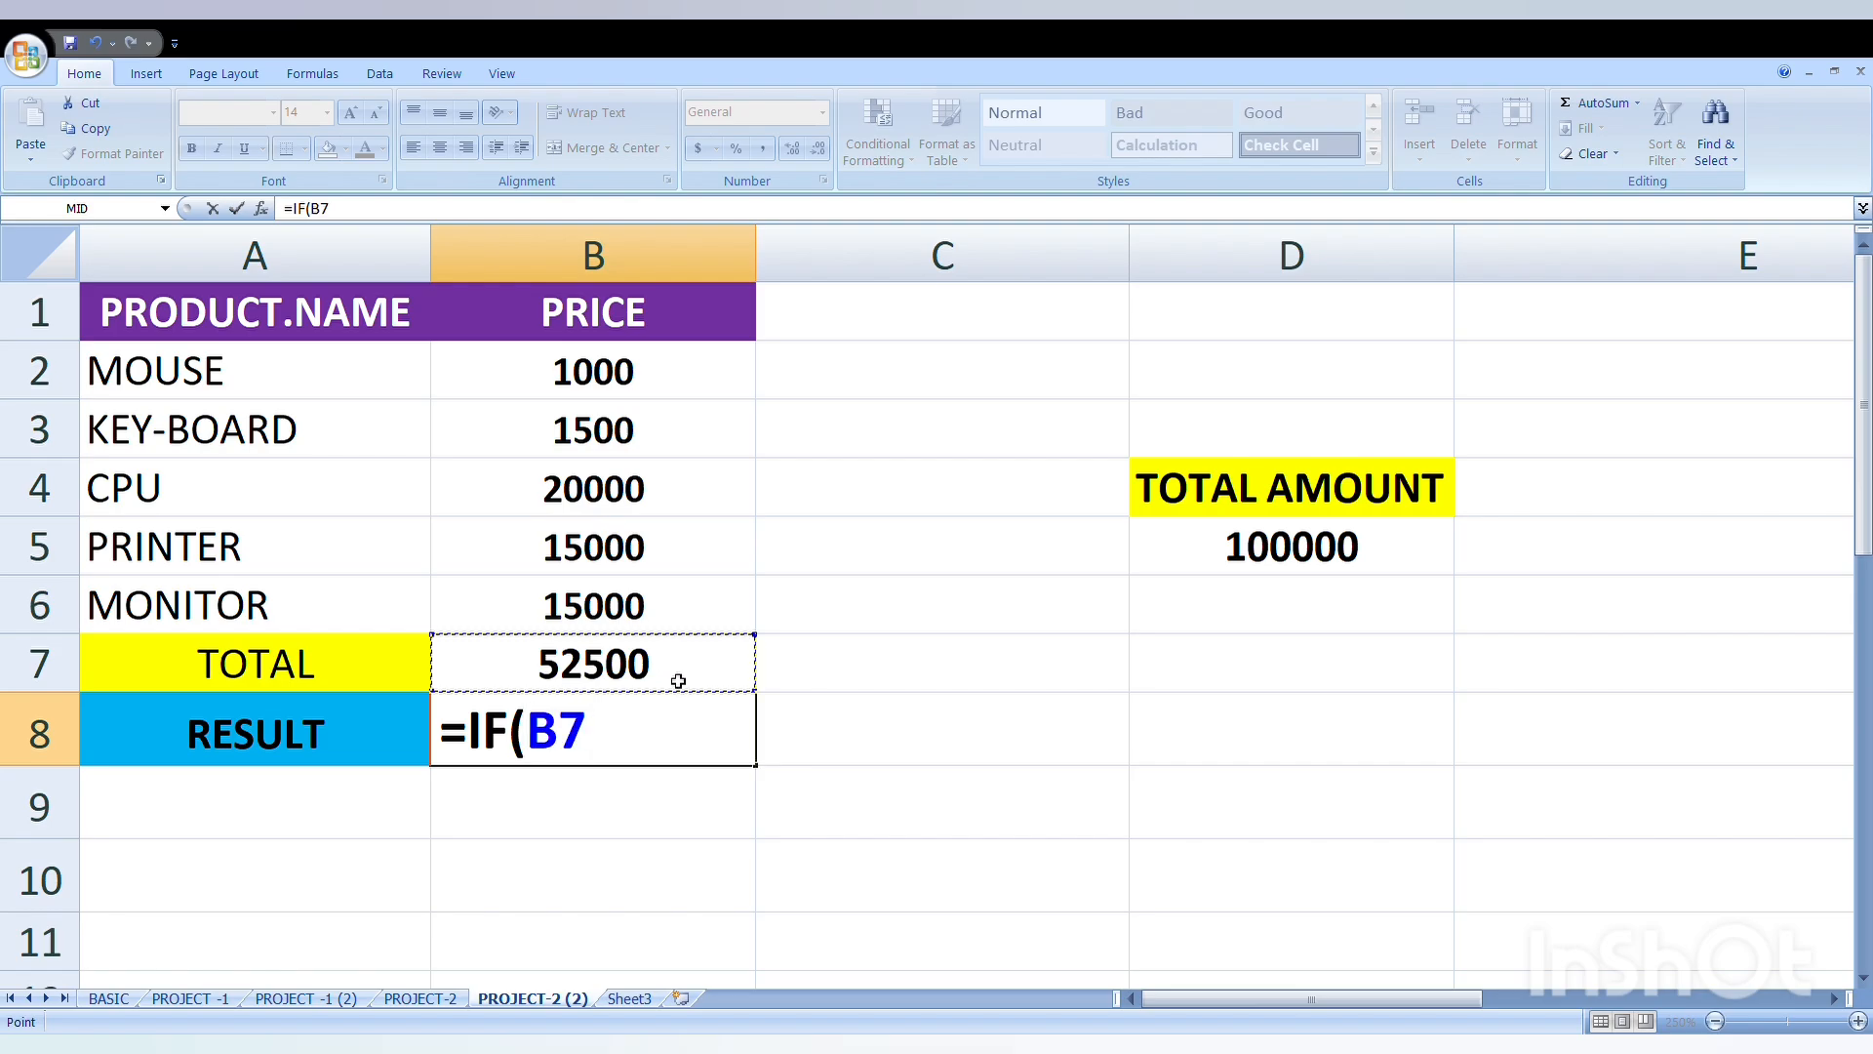
type(">=")
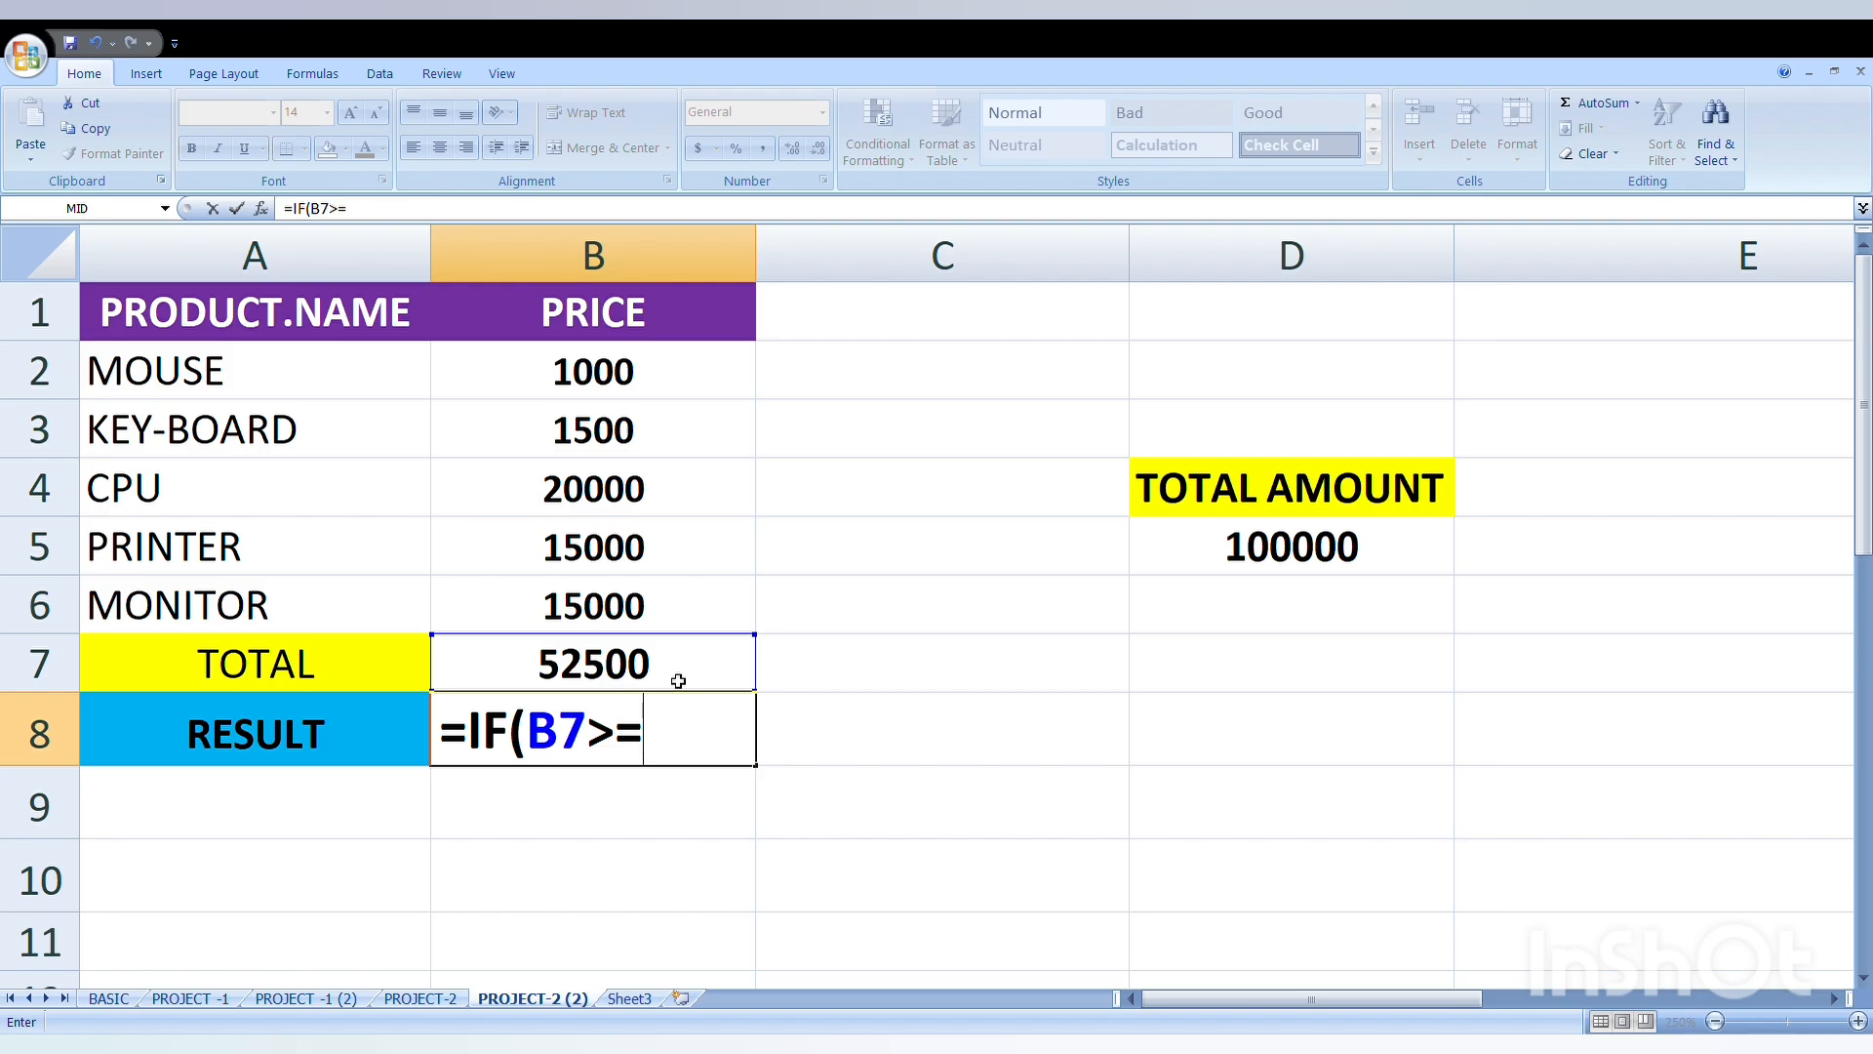
type("100000")
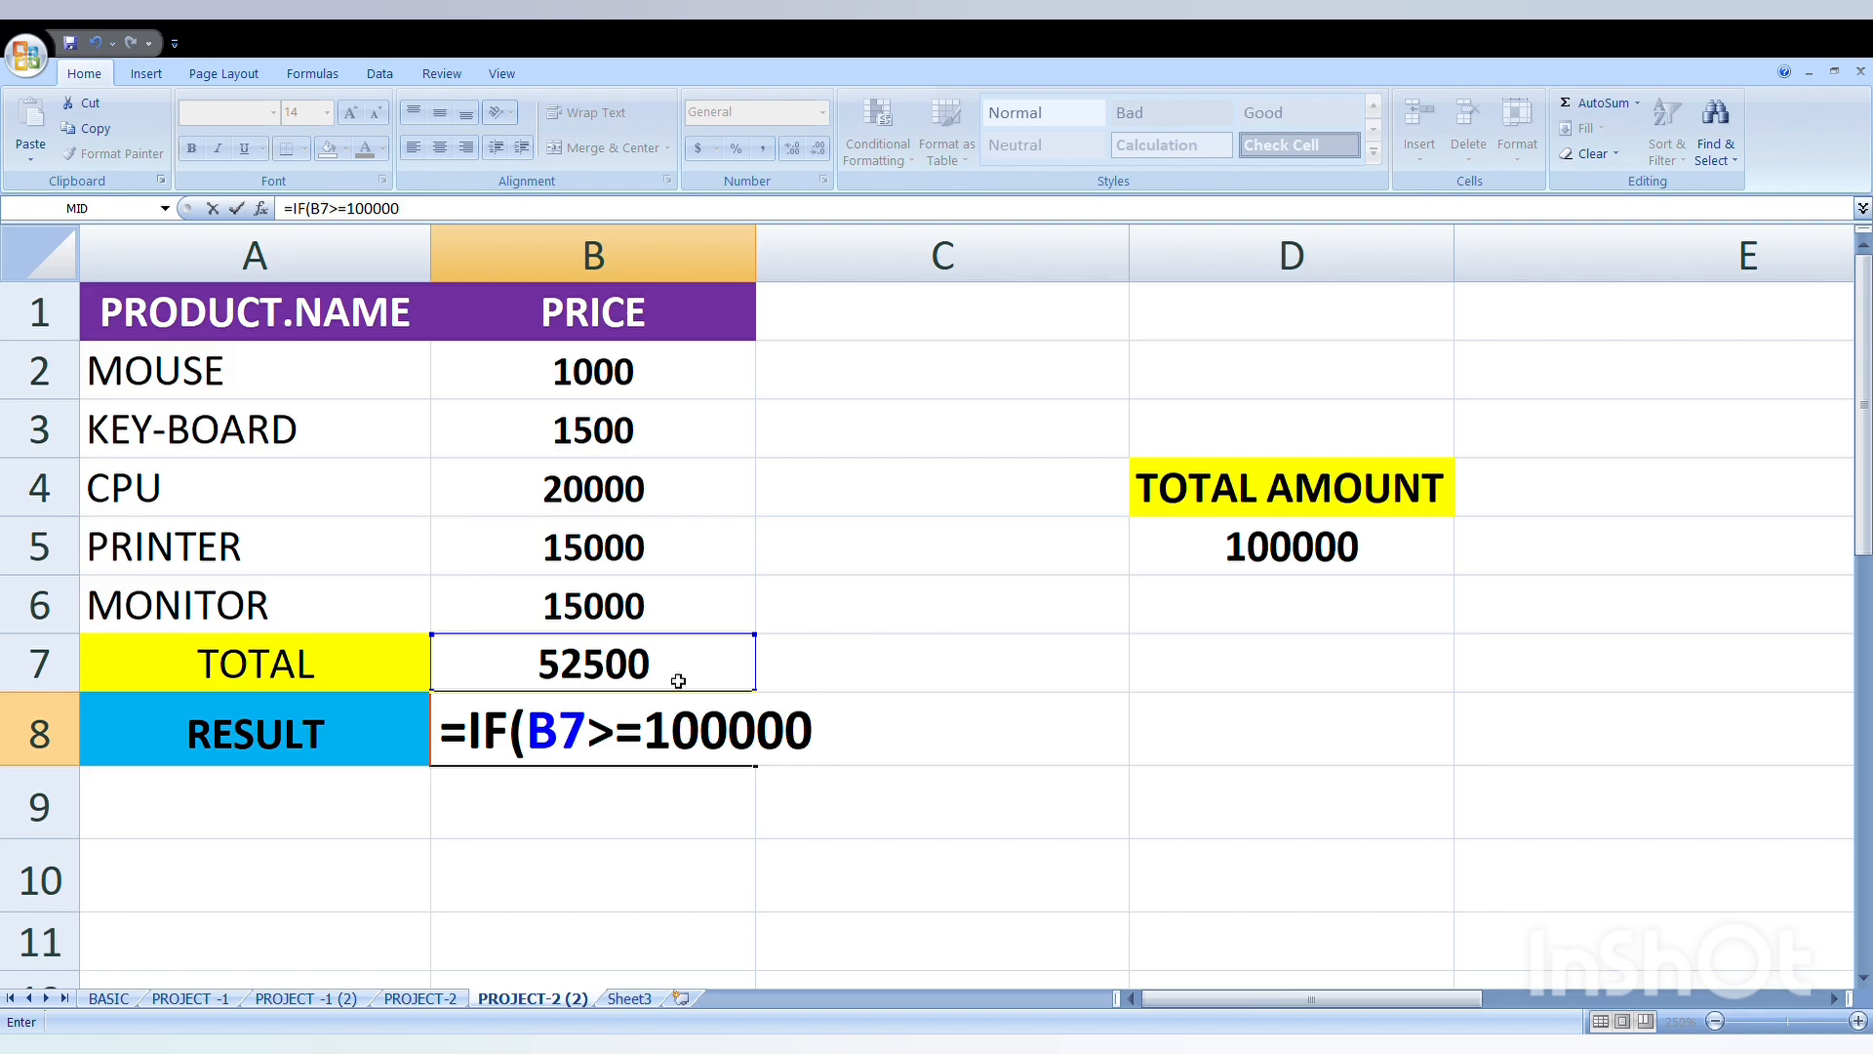
Add "OVER AMOUNT" as the value-if-true text of the IF formula in B8
type(",\"OVER ")
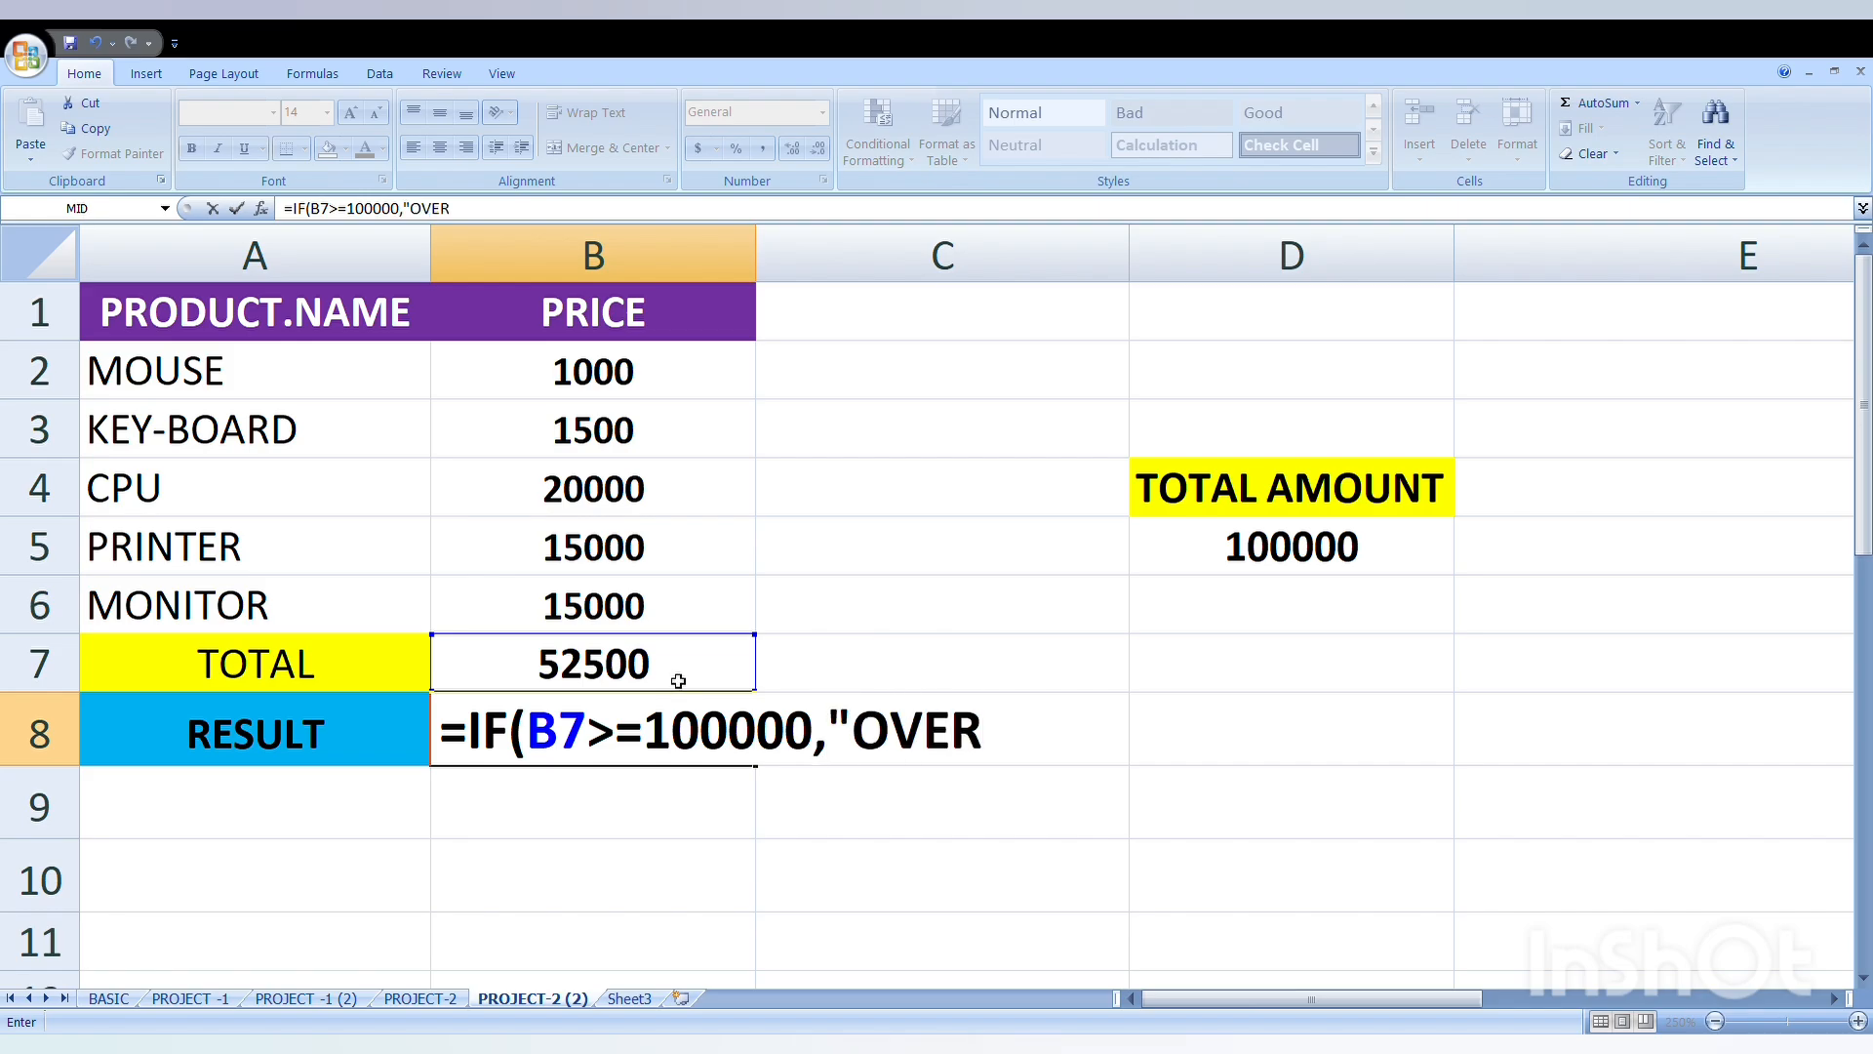
type("AMO")
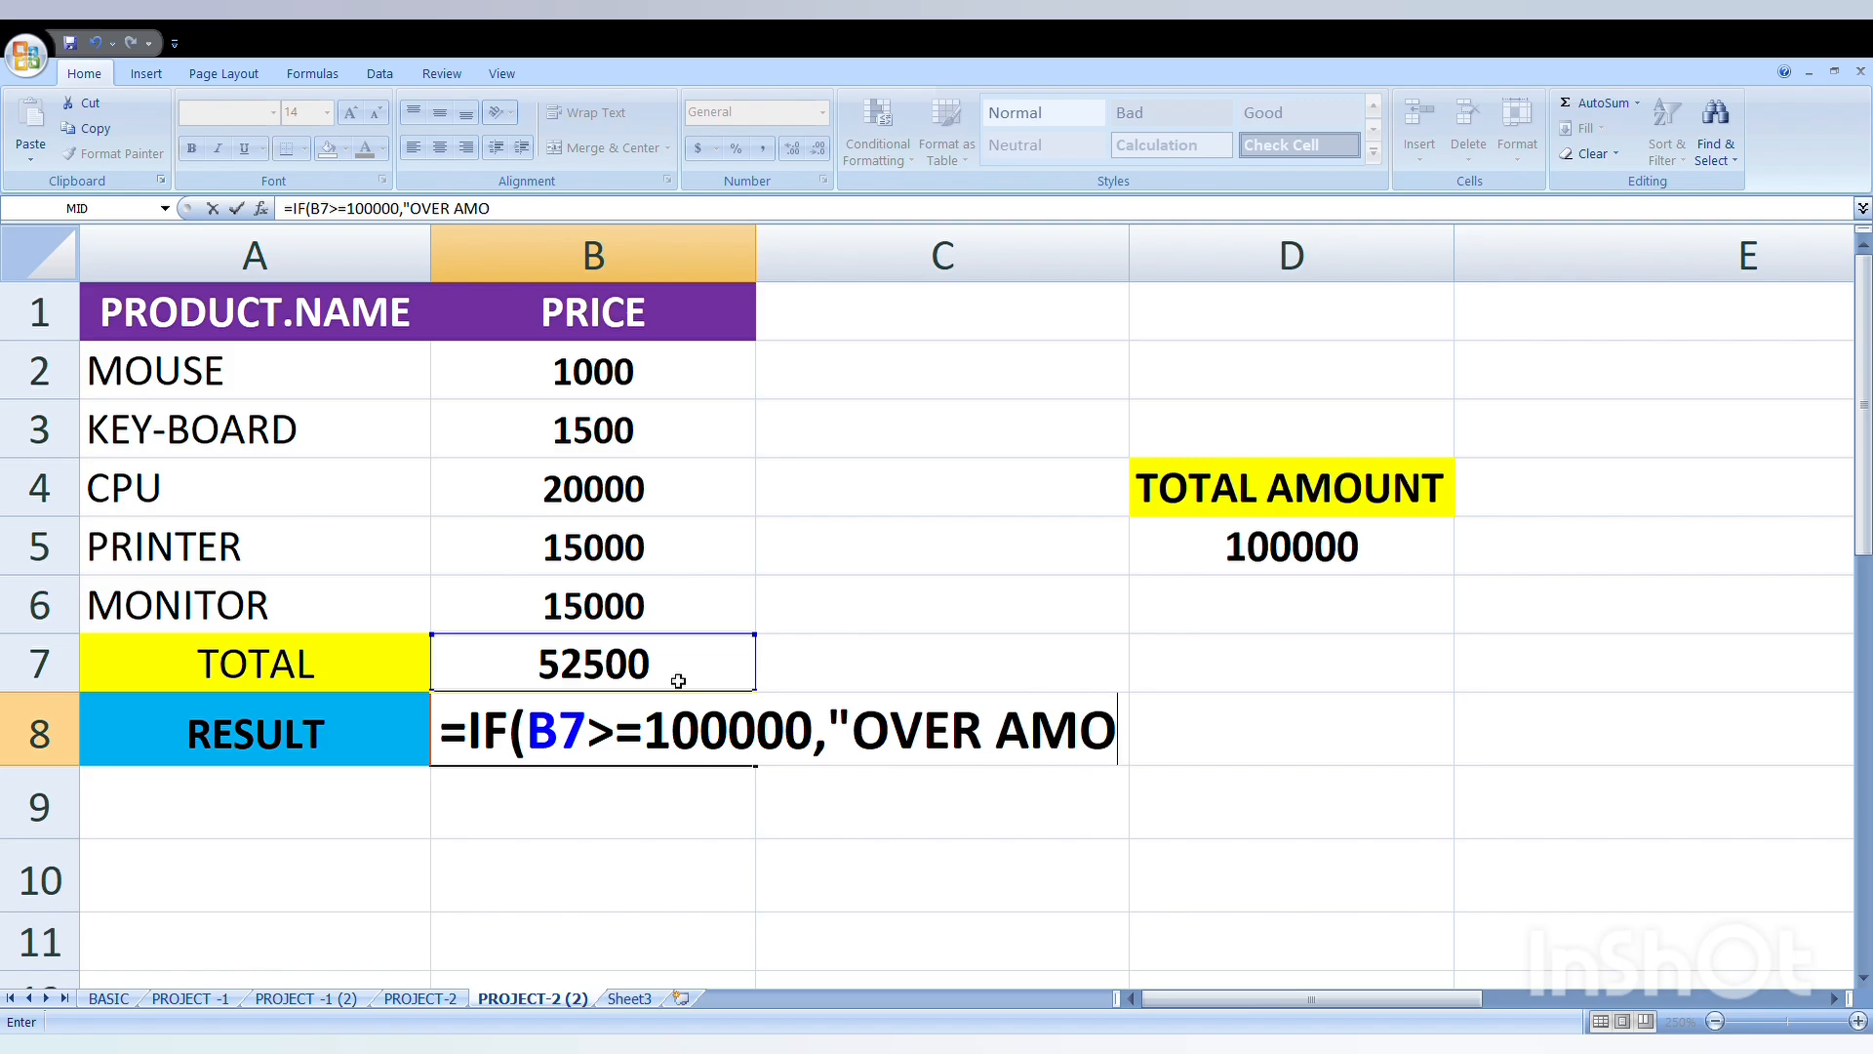
key("BackSpace")
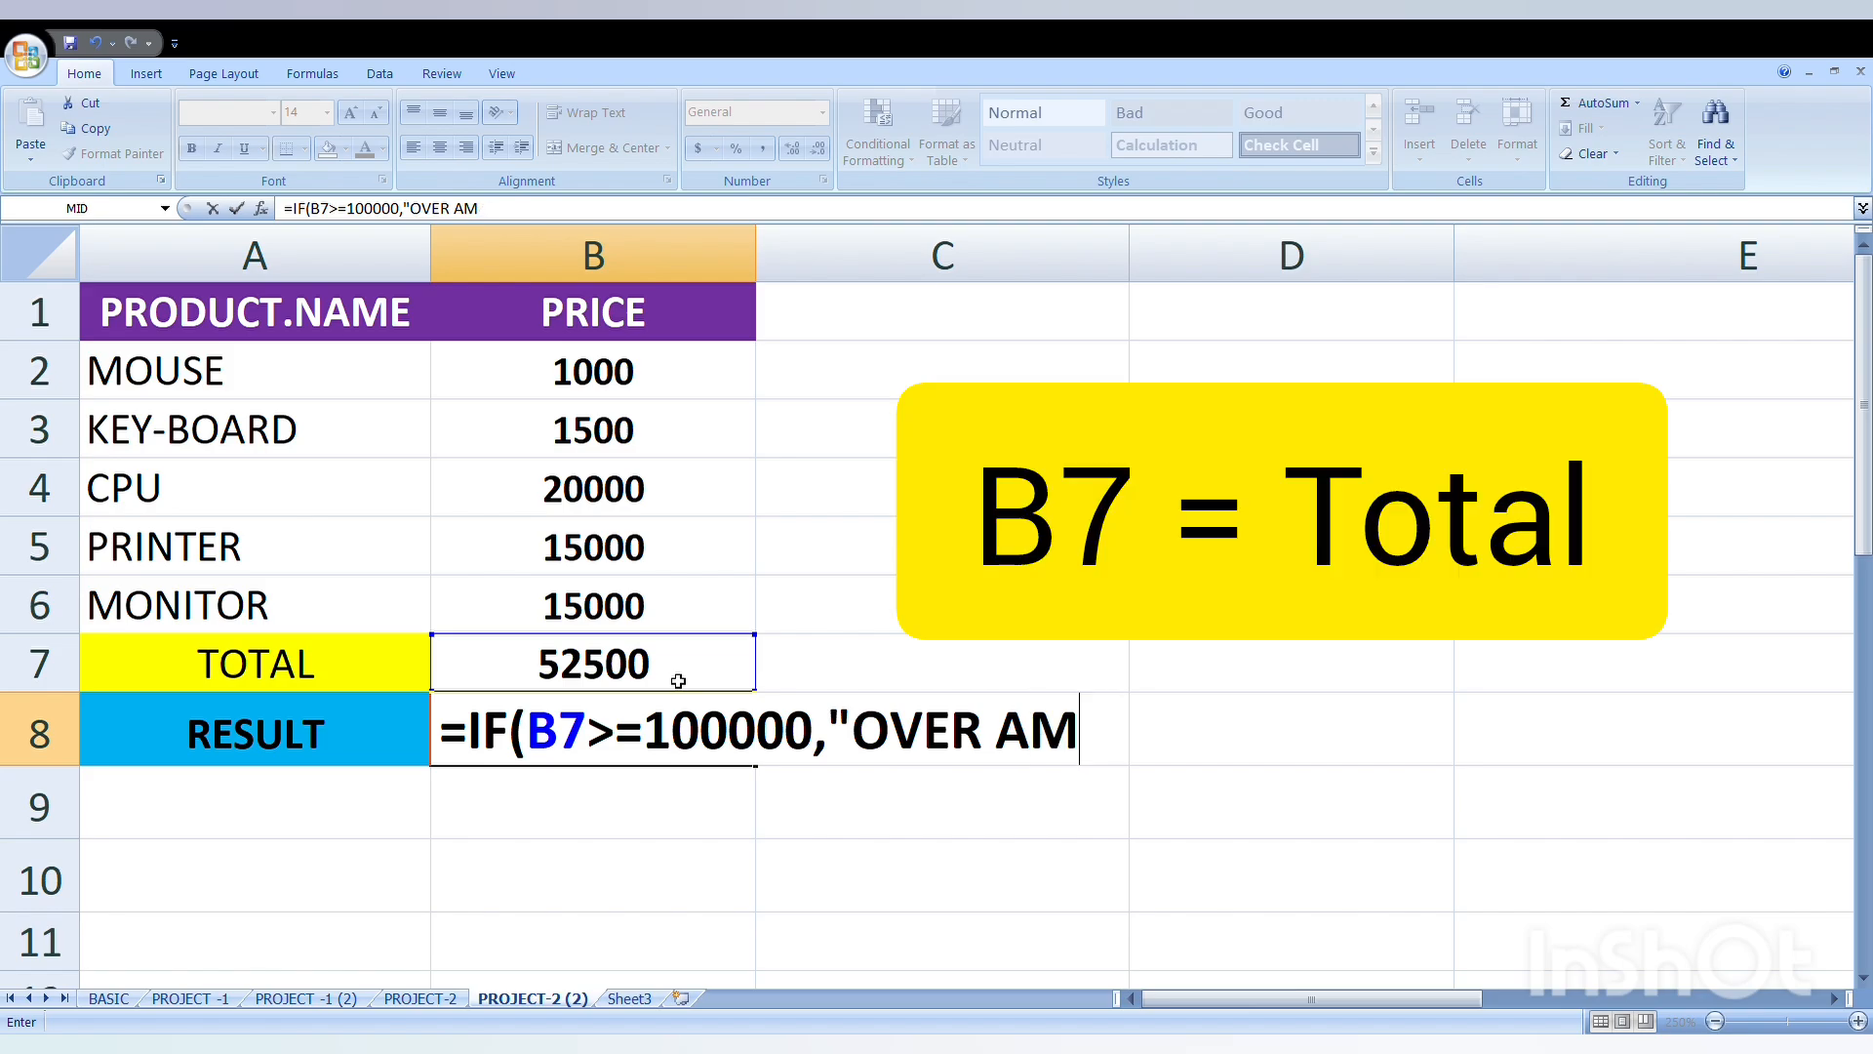
key("BackSpace")
key("BackSpace")
type("MOUNT")
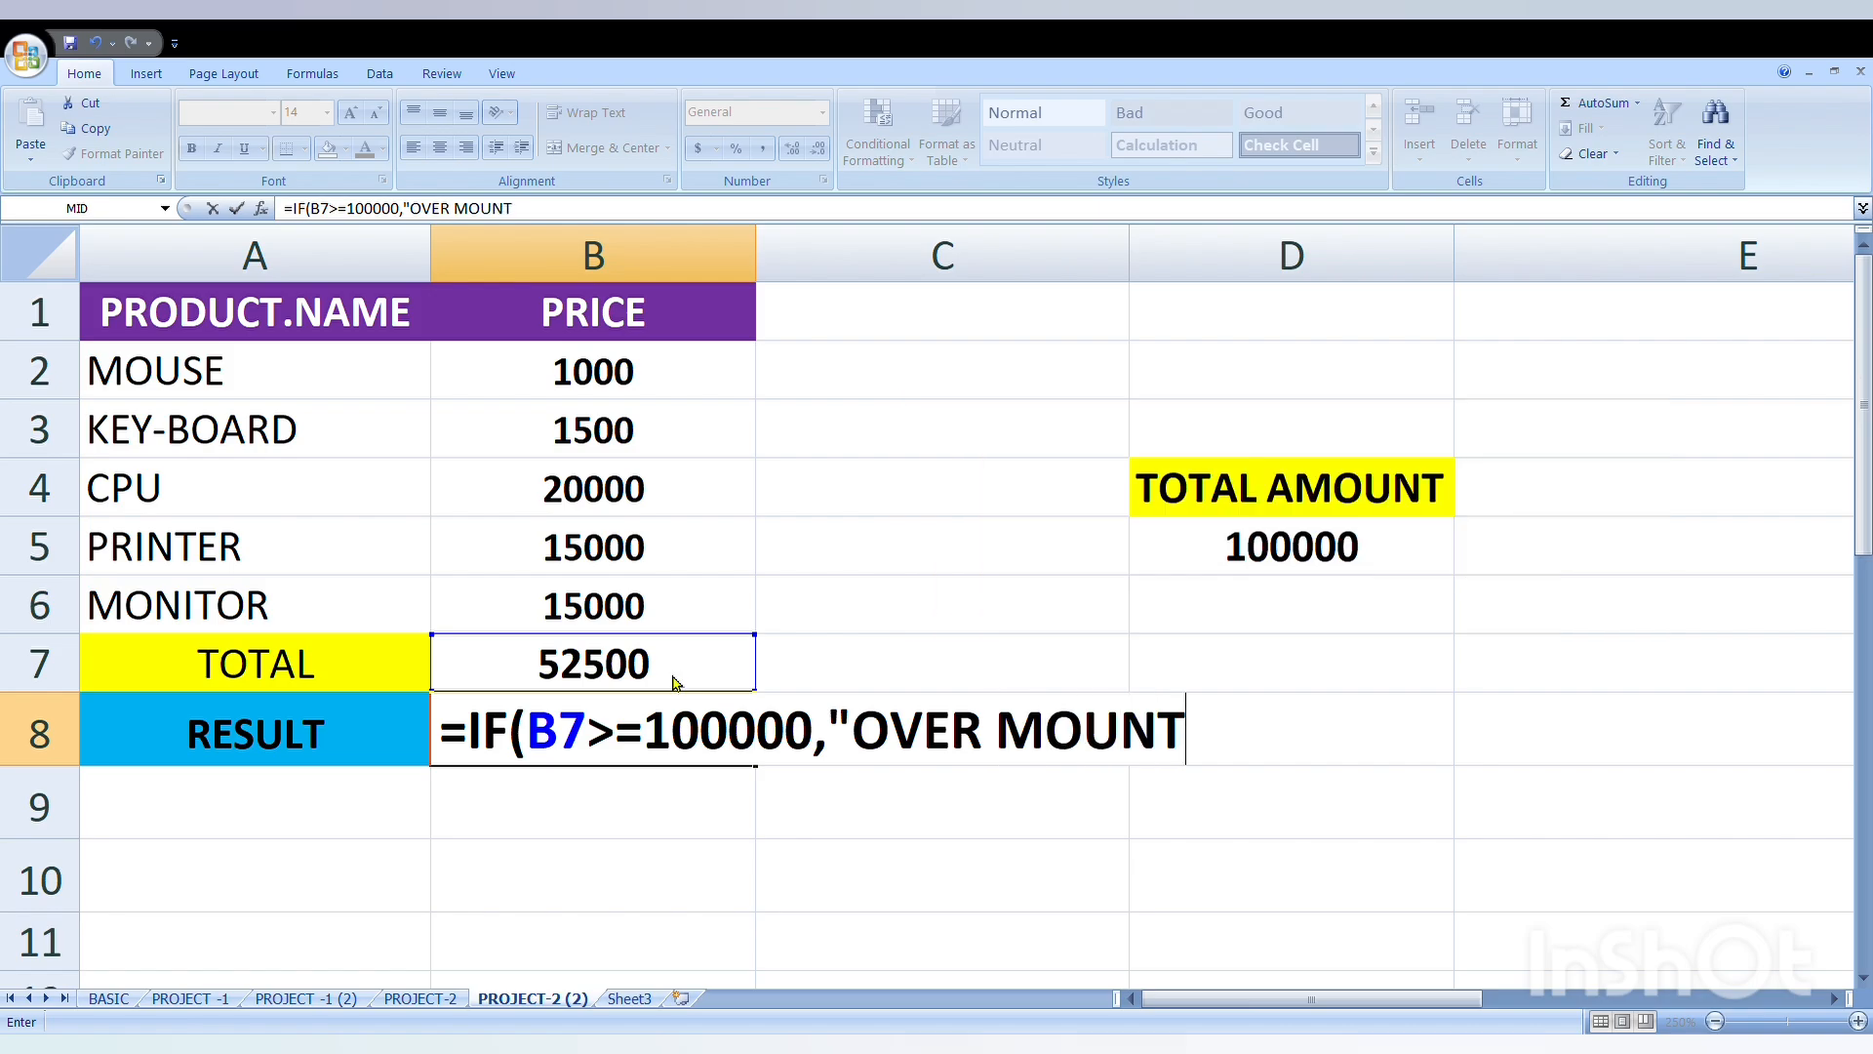
key("BackSpace")
key("BackSpace")
key("BackSpace")
key("BackSpace")
key("BackSpace")
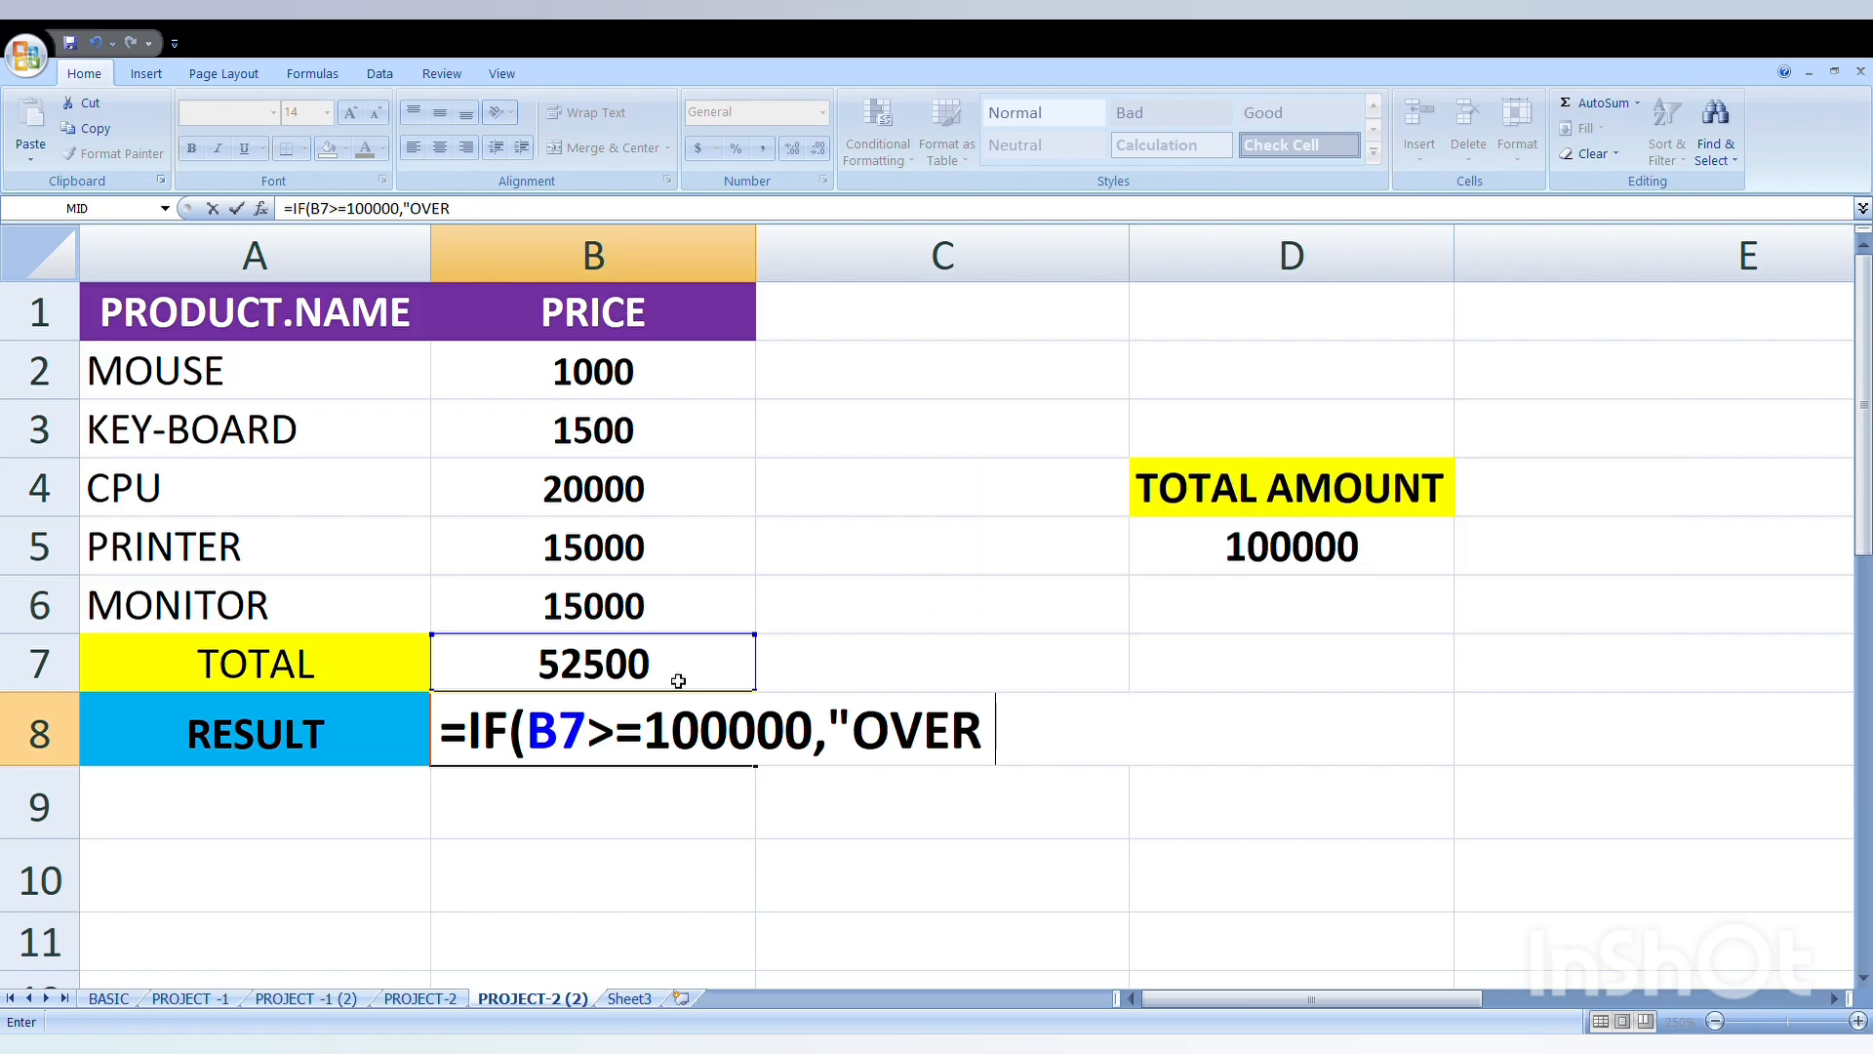
type("AM")
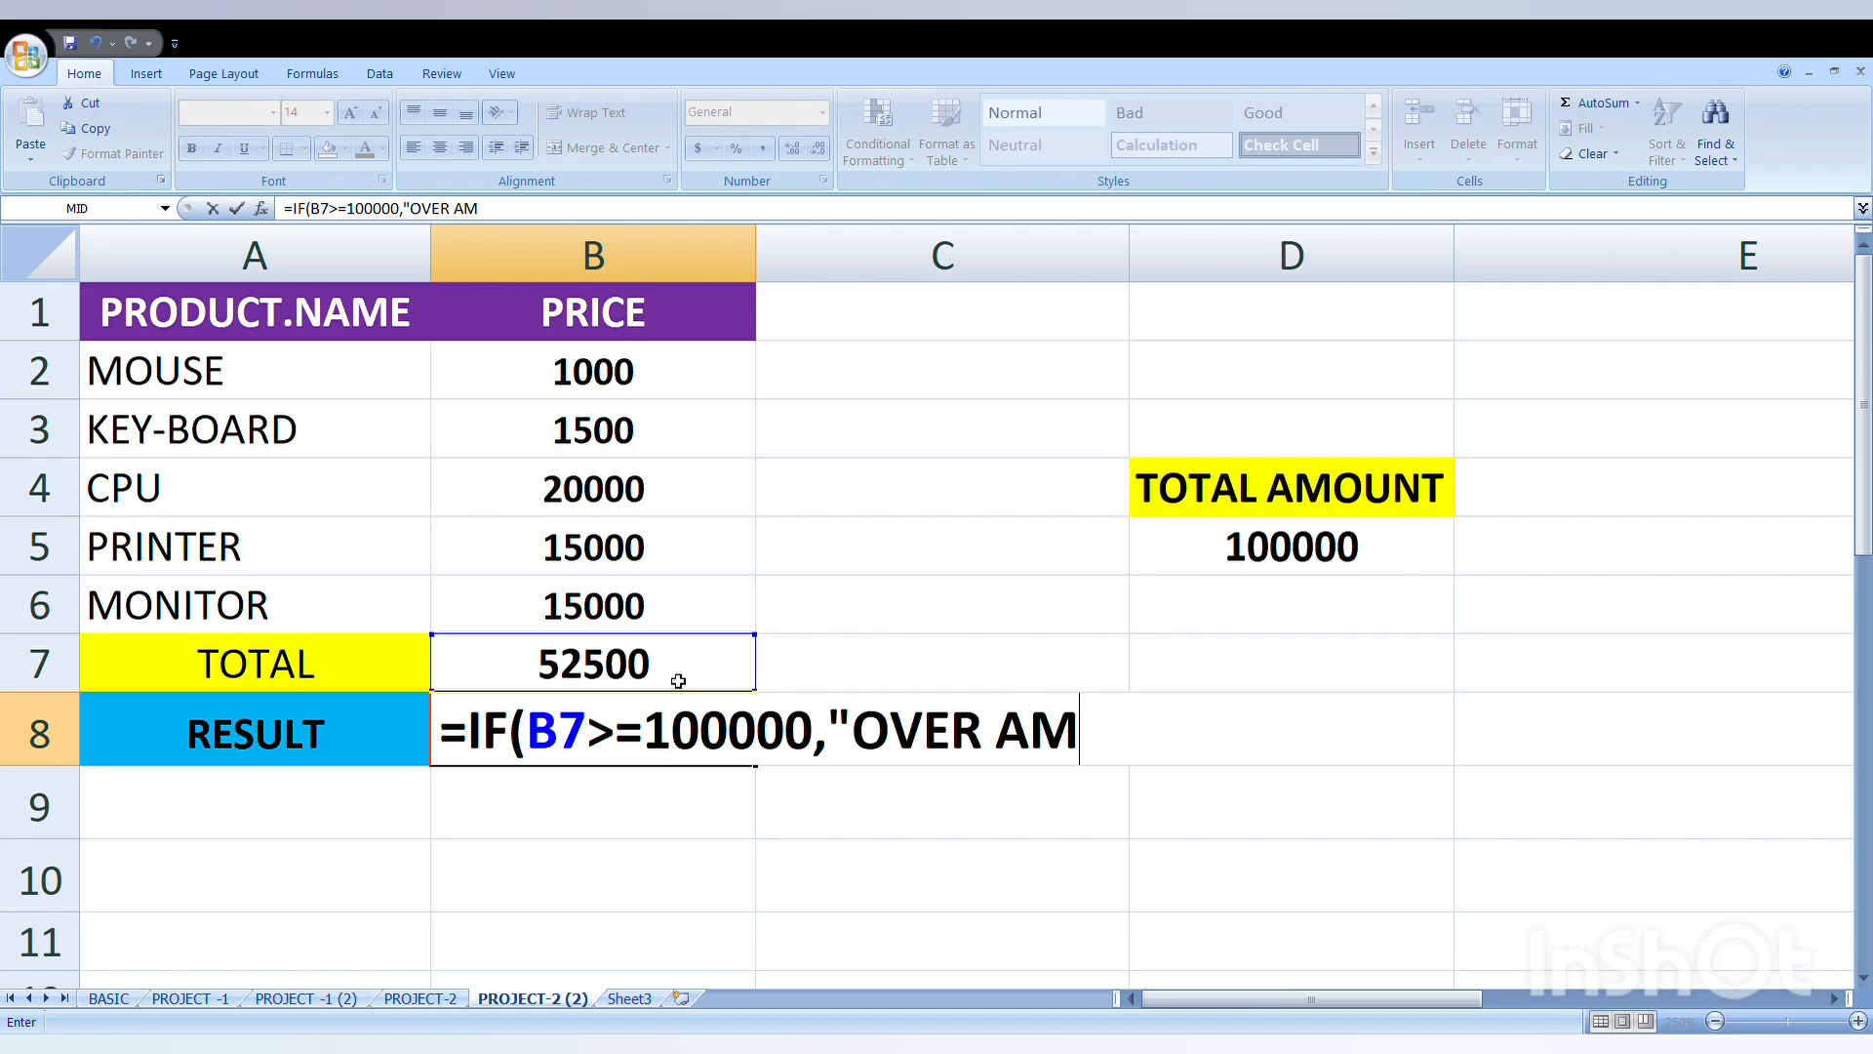
type("OUNT")
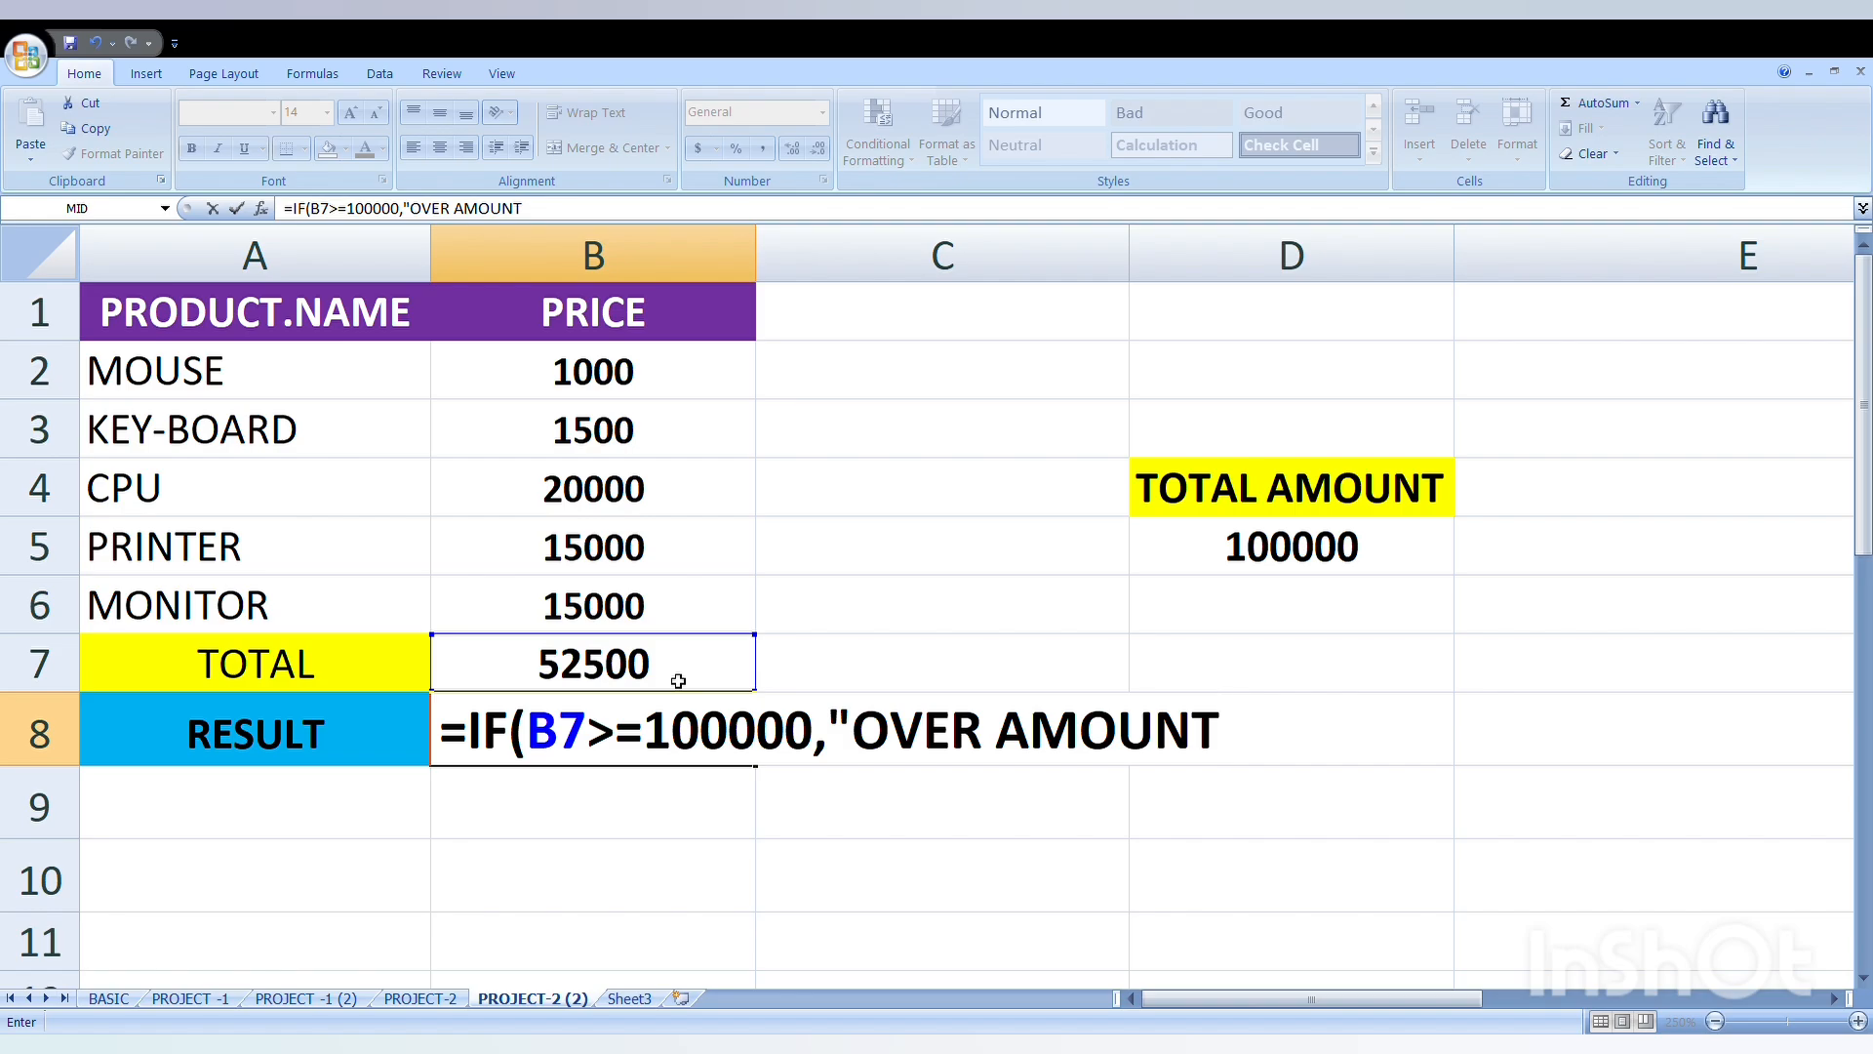
Complete the B8 formula with "WITH IN AMOUNT" as the value-if-false text and enter it
type("\",\"WITH IN ")
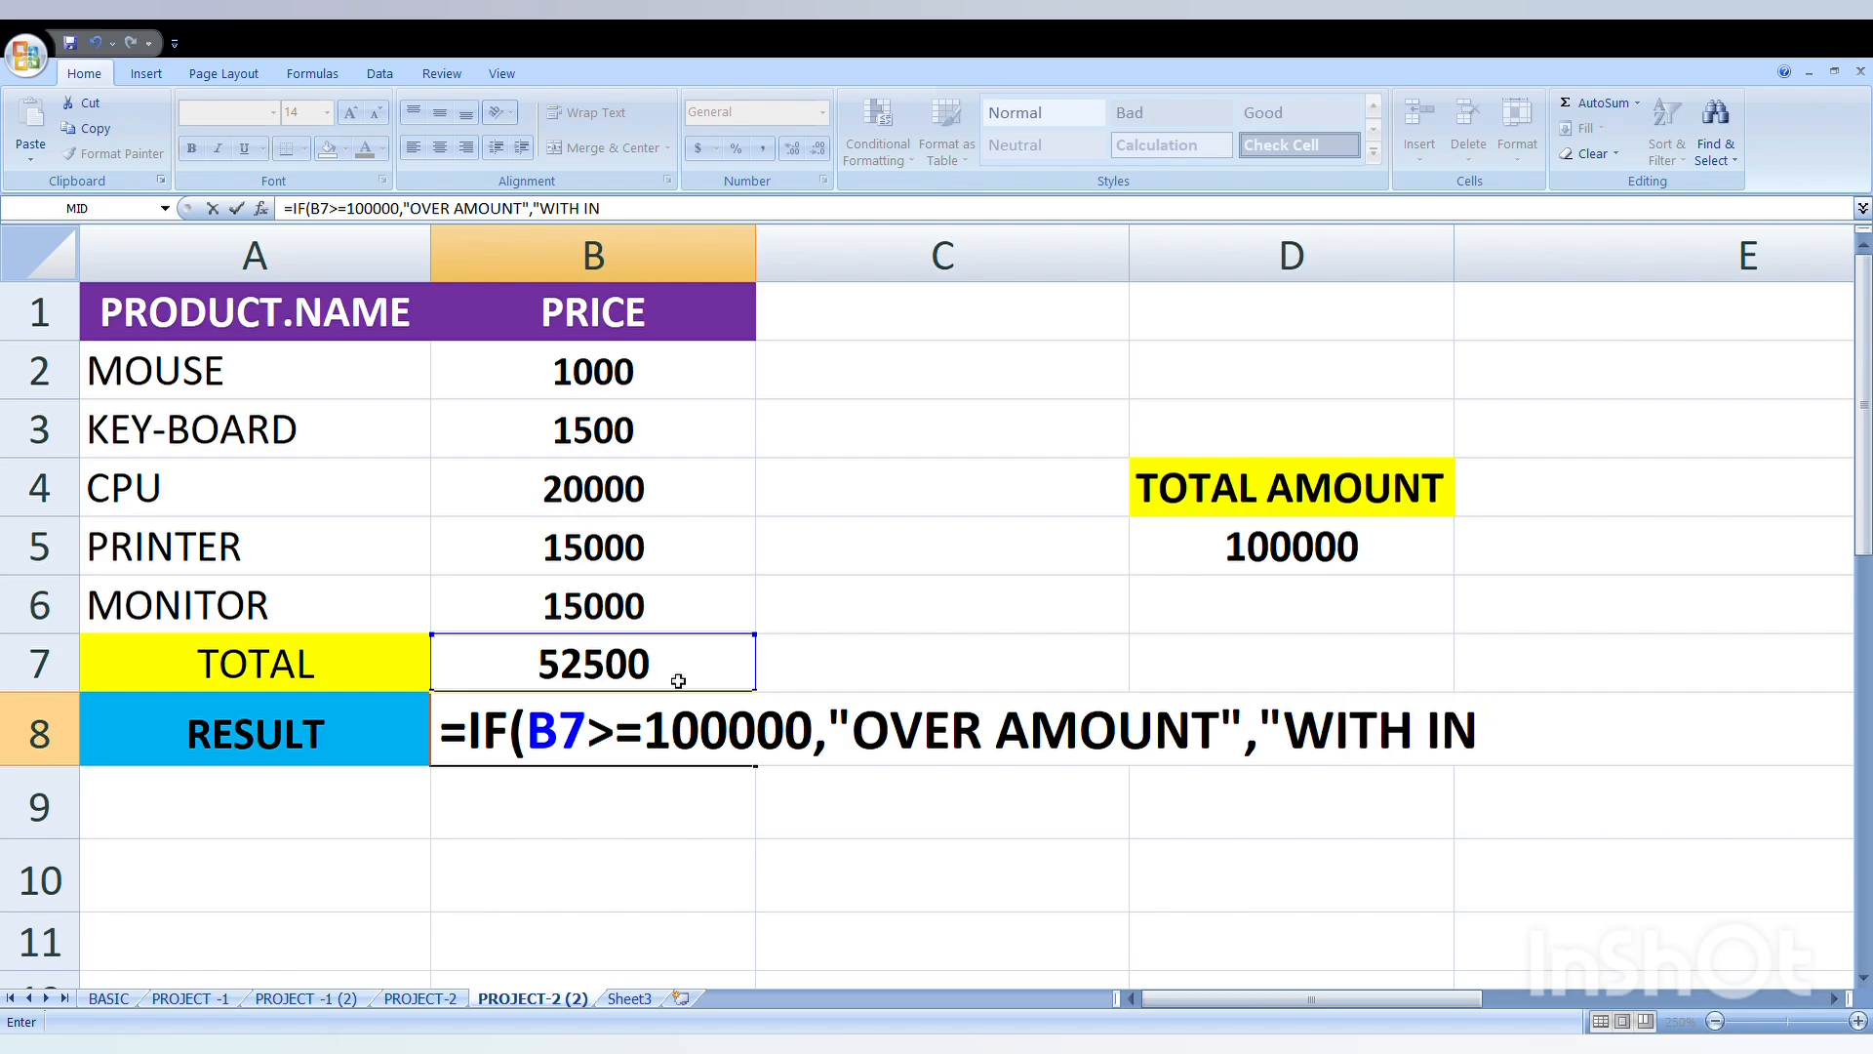
type("AMOUNT\")")
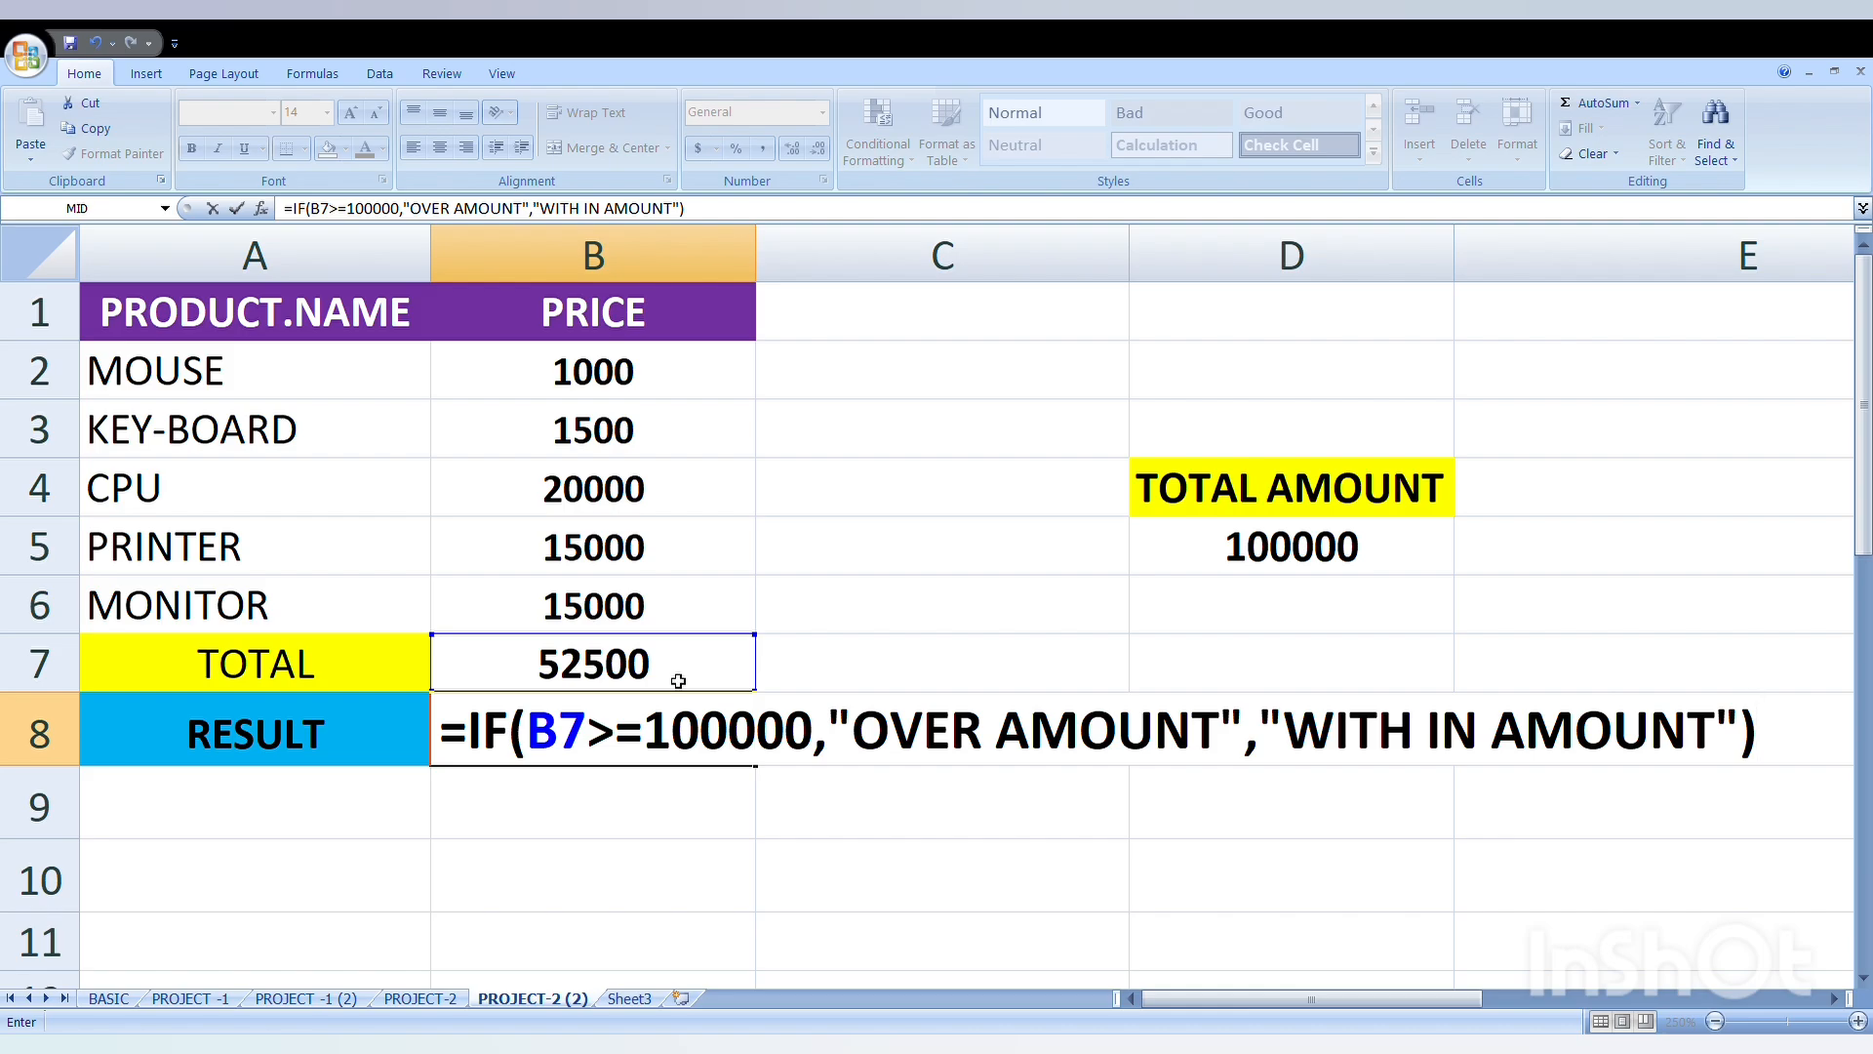
key("Return")
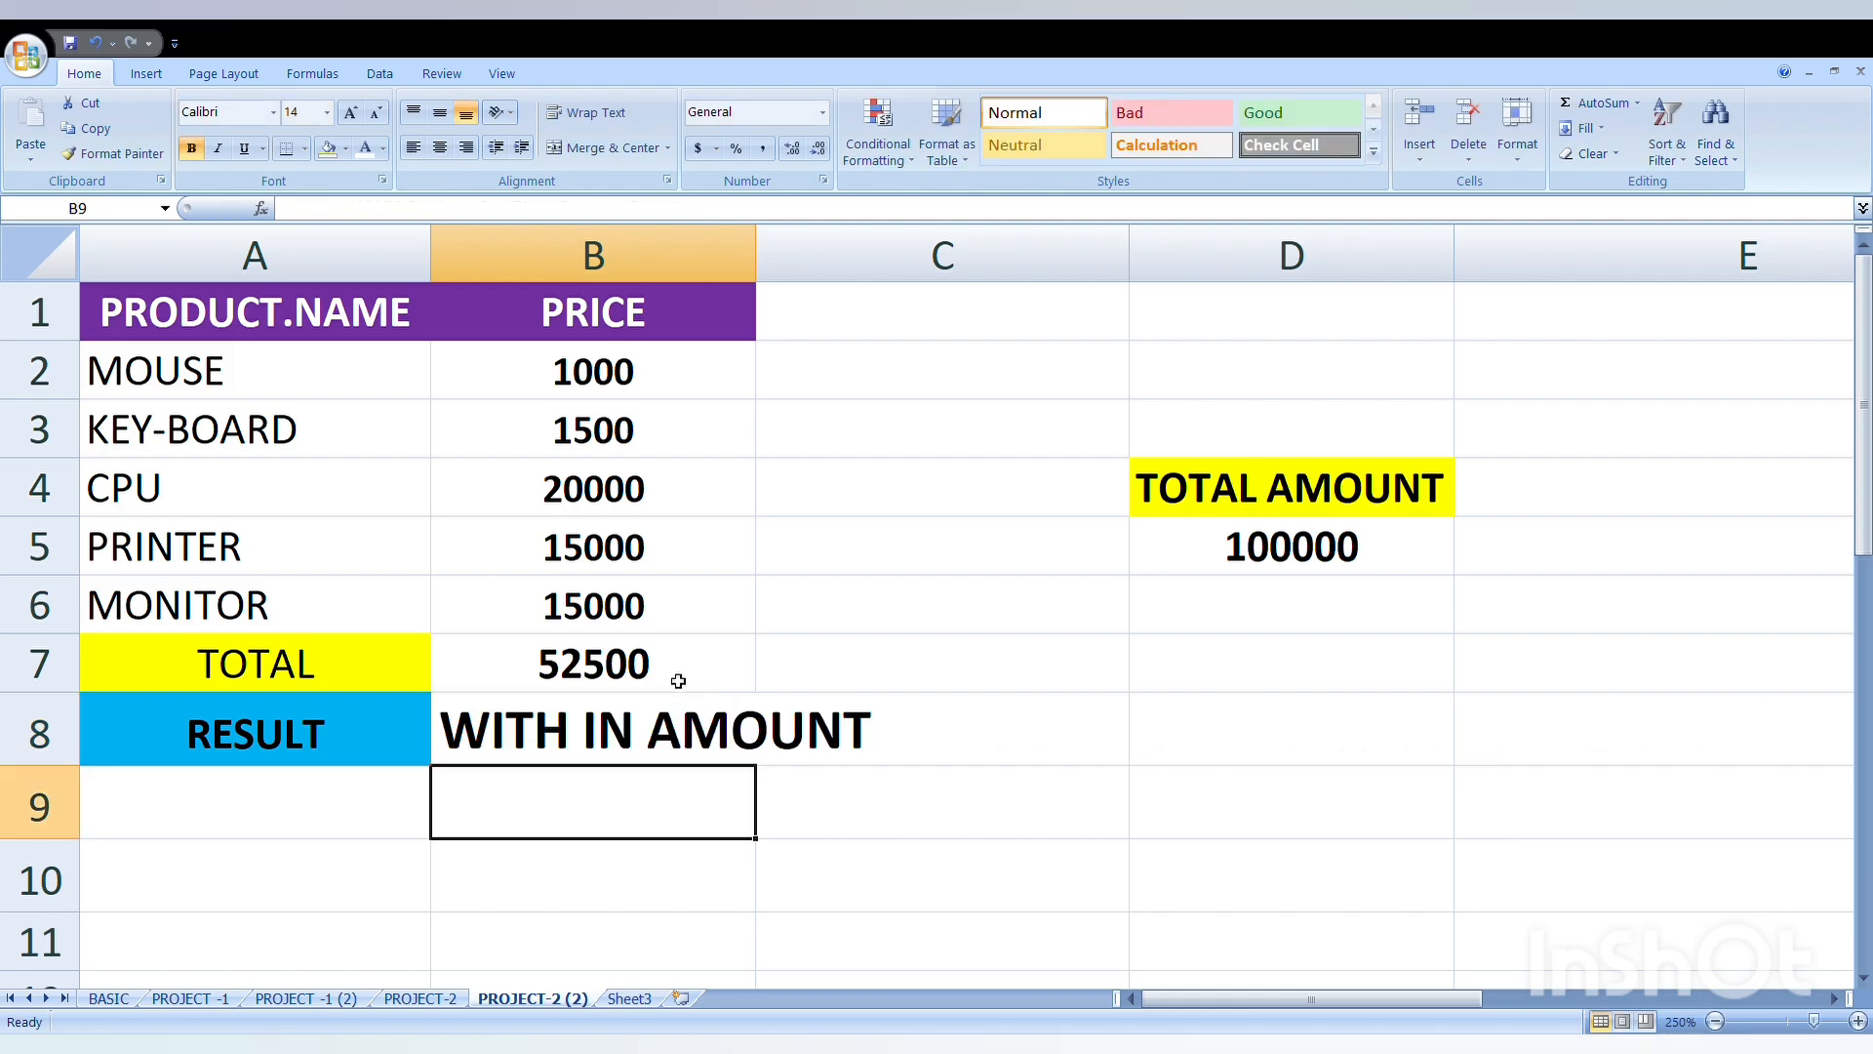
Widen column B to fit the result text, and set the PRINTER price in B5 to 150000
left_click_drag(757, 256, 907, 318)
left_click(774, 663)
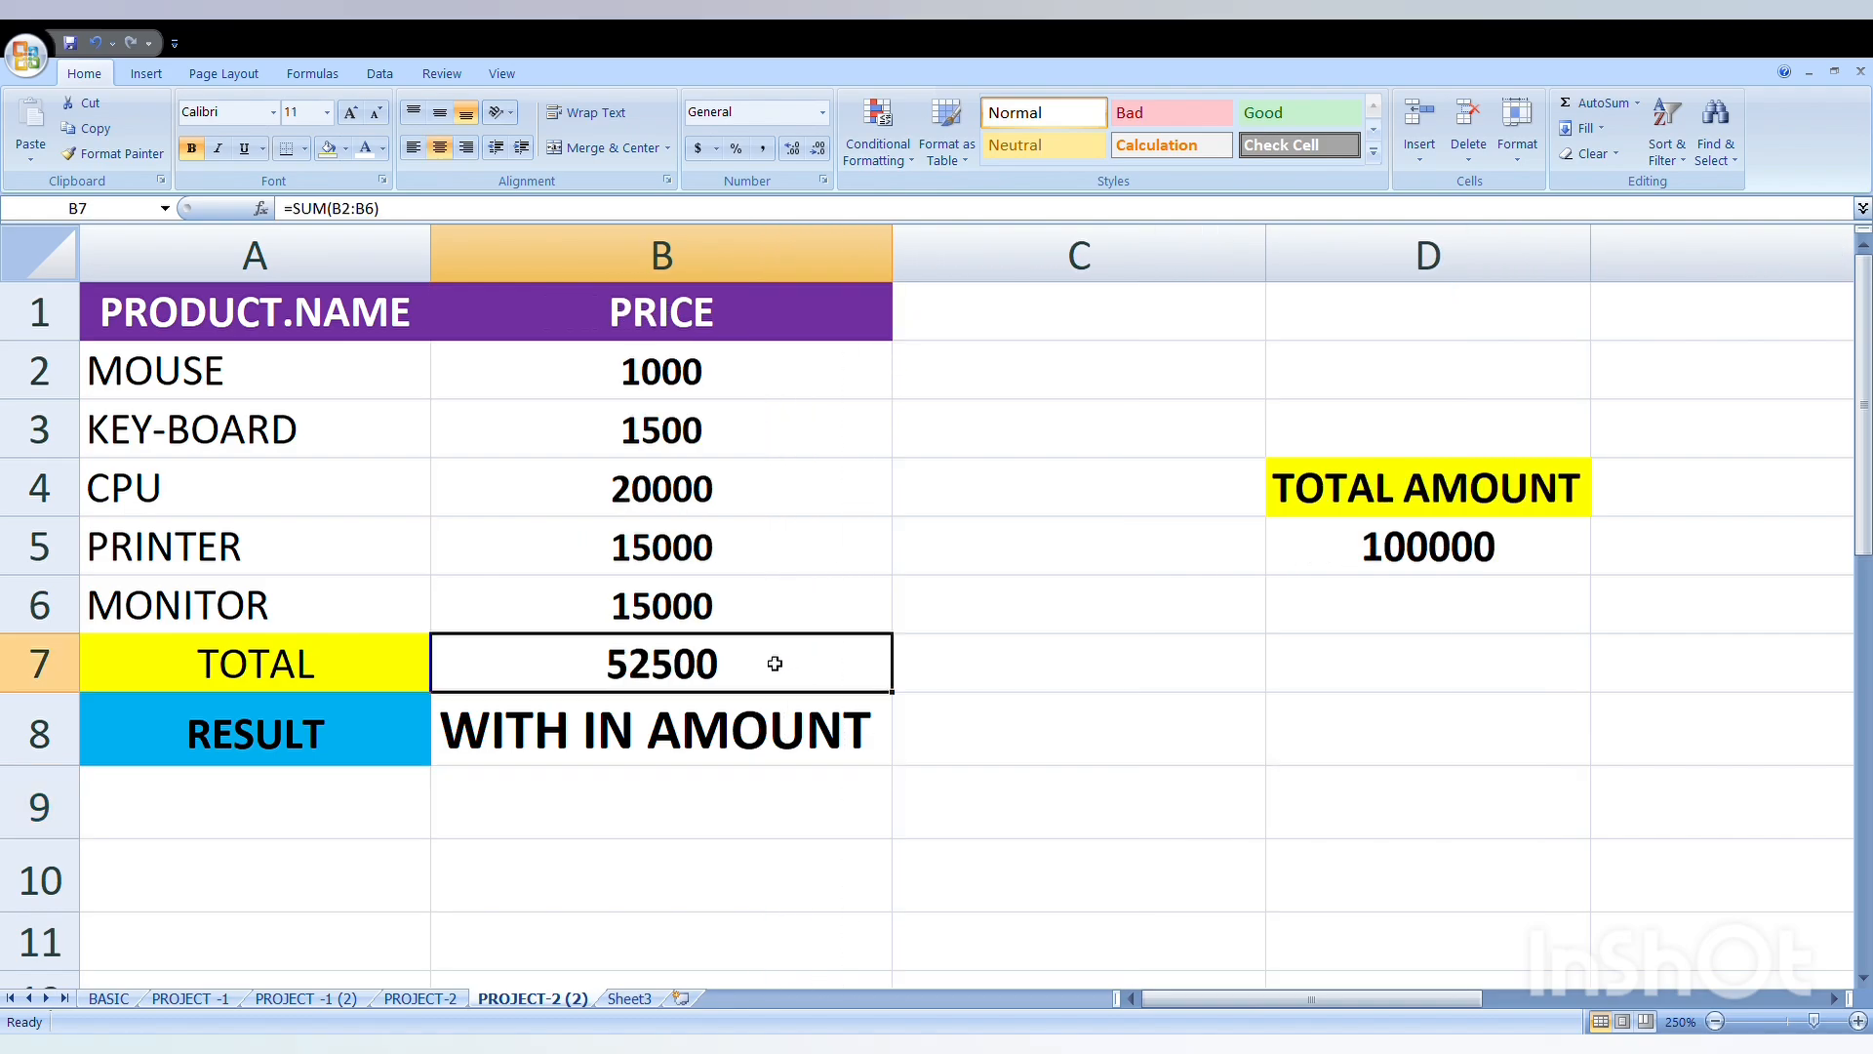
double_click(717, 563)
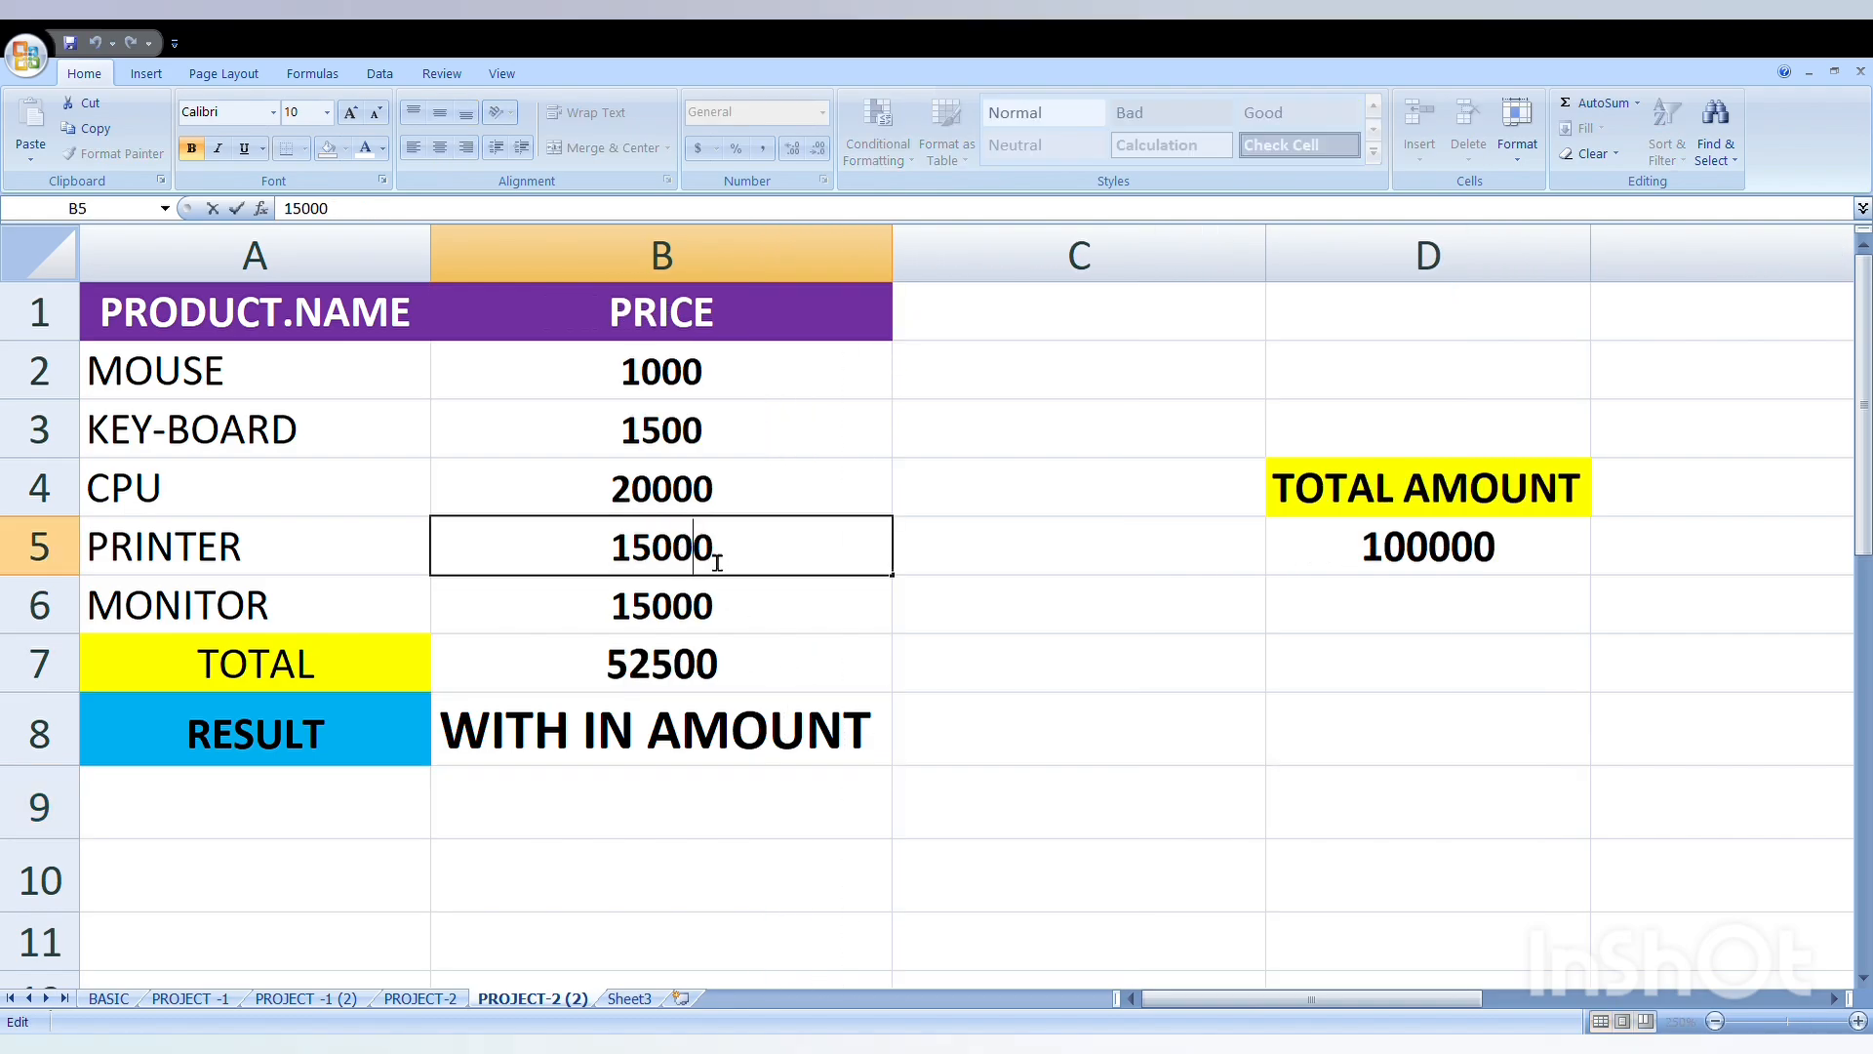
type("0")
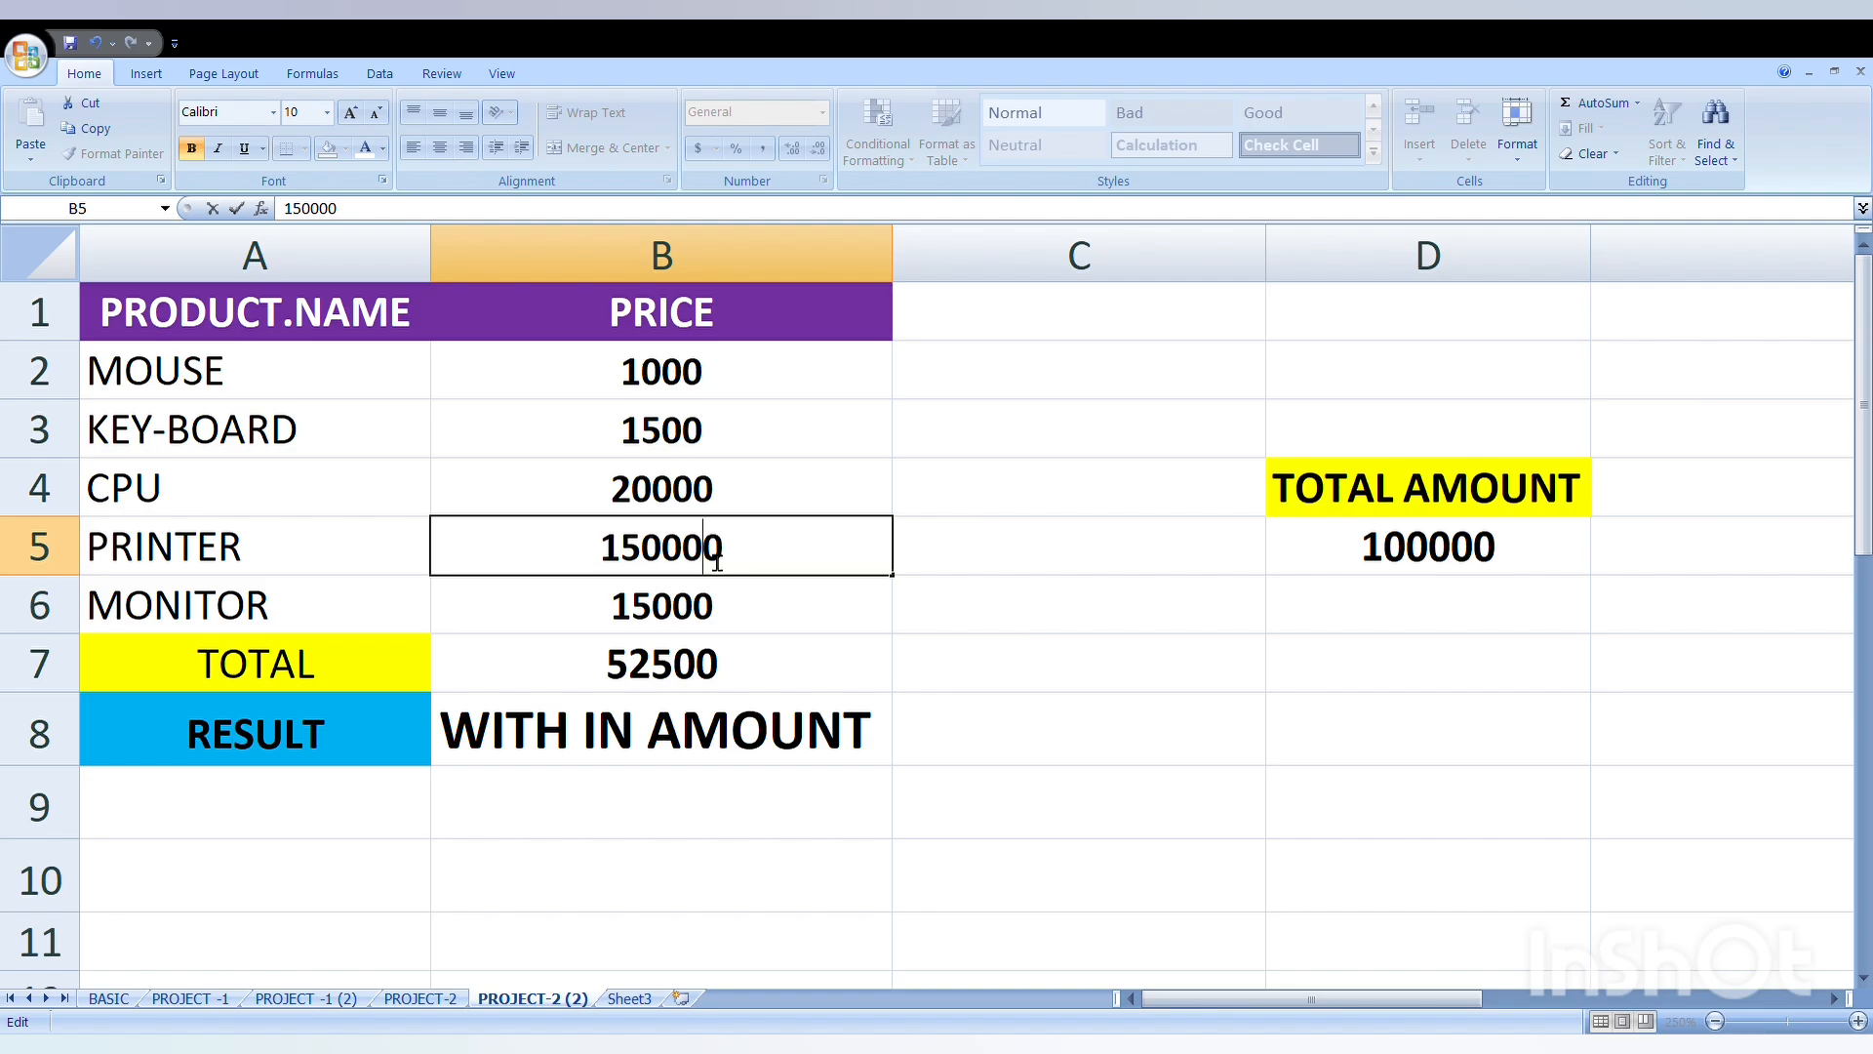
key("Return")
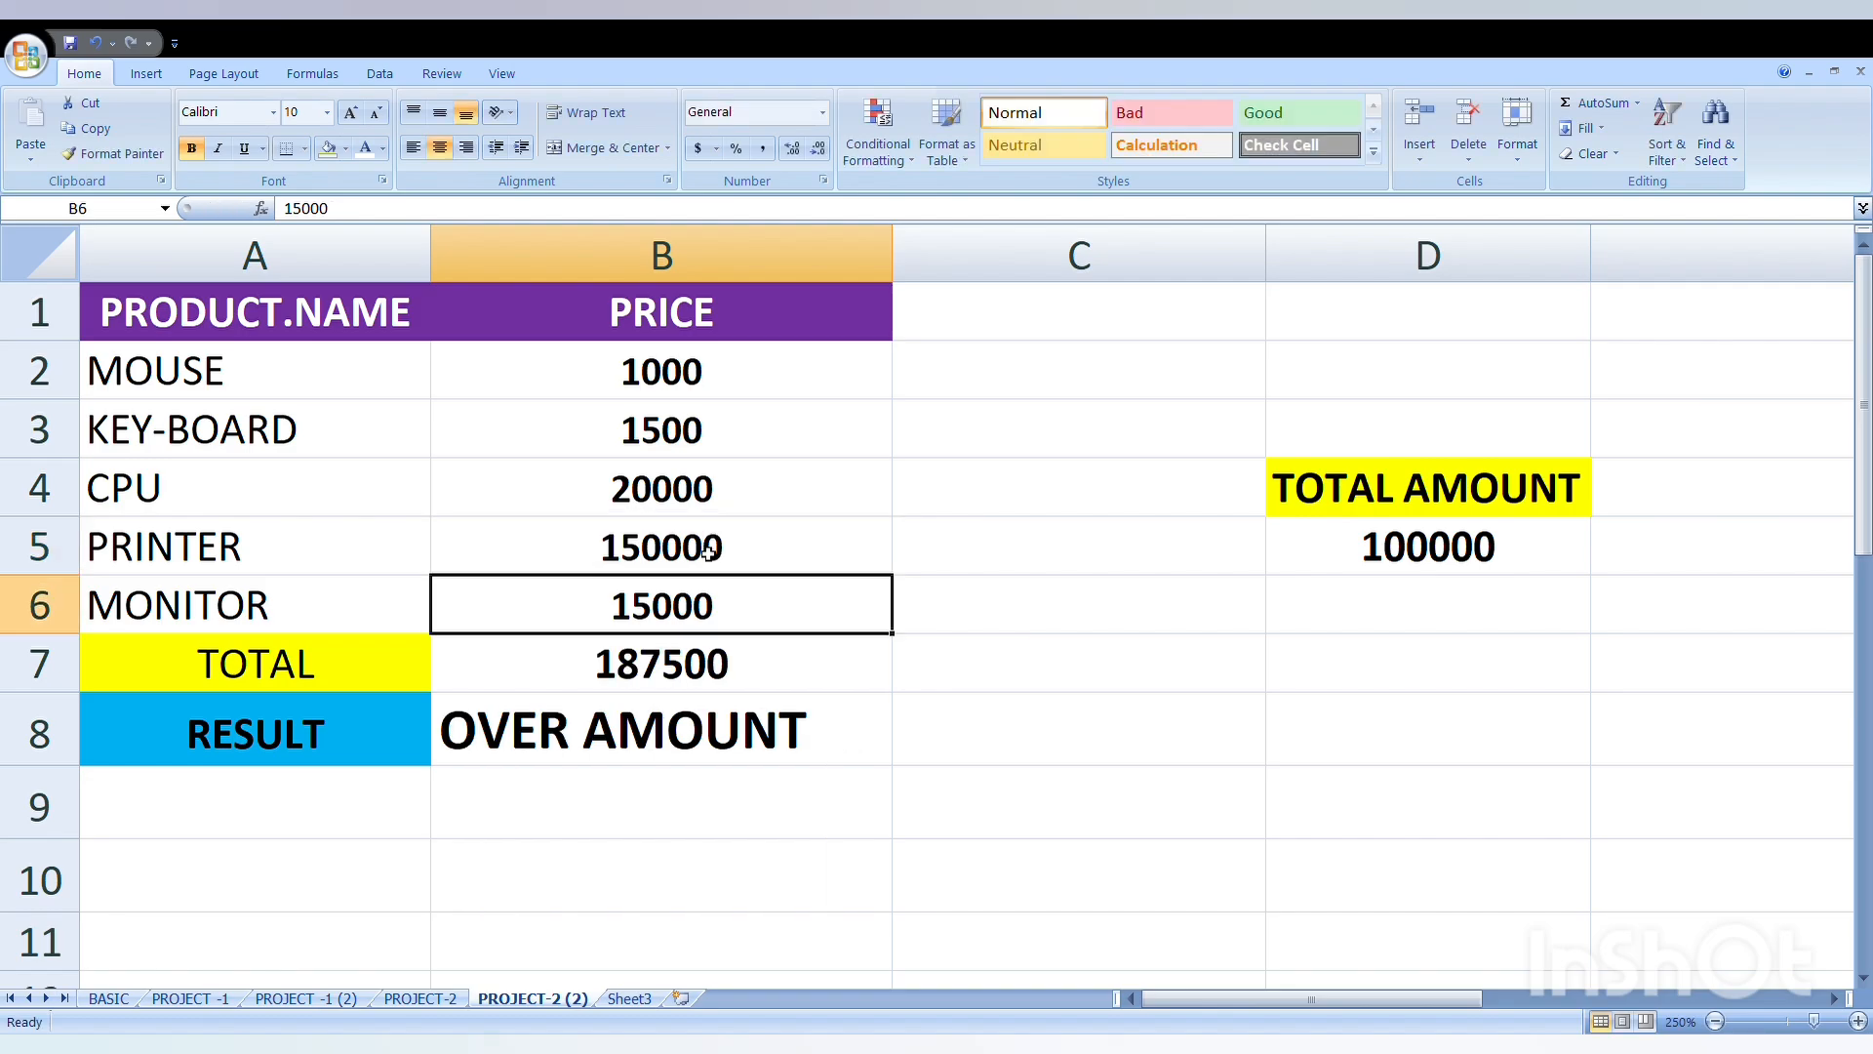
Center the result text horizontally in cell B8
left_click(827, 732)
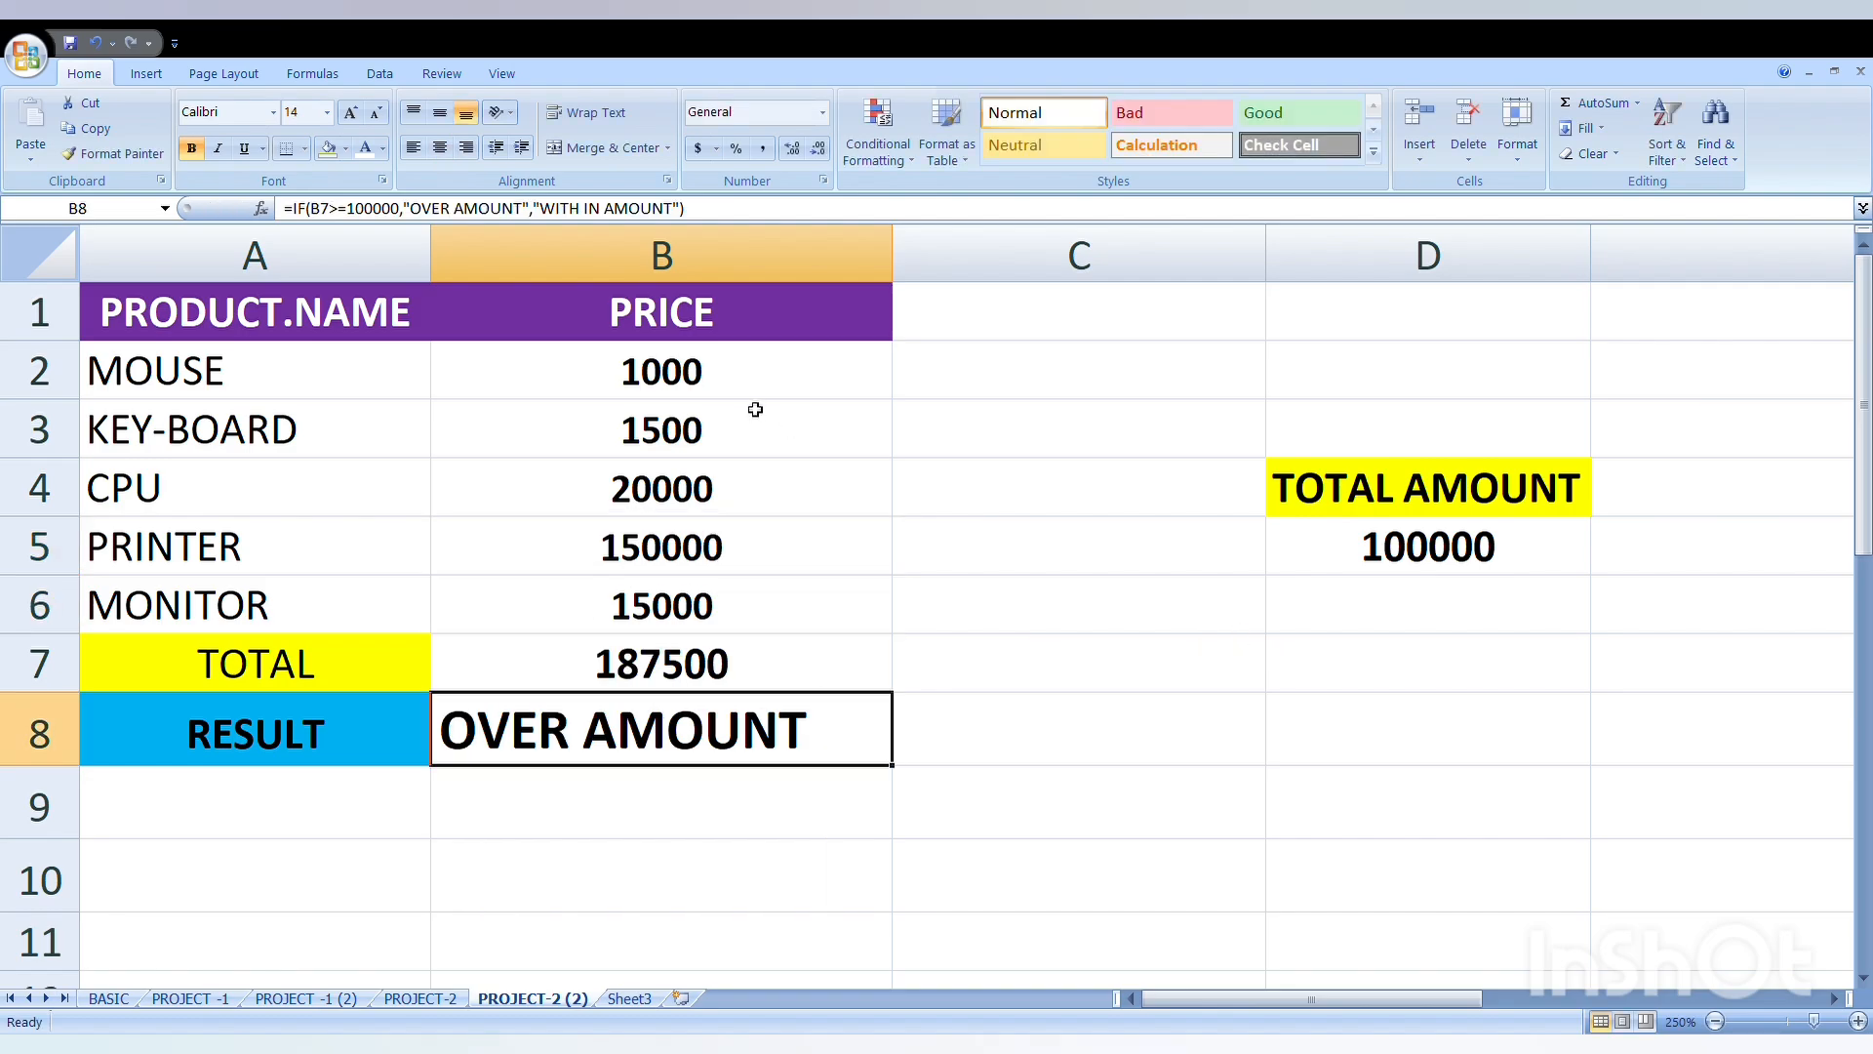
left_click(440, 148)
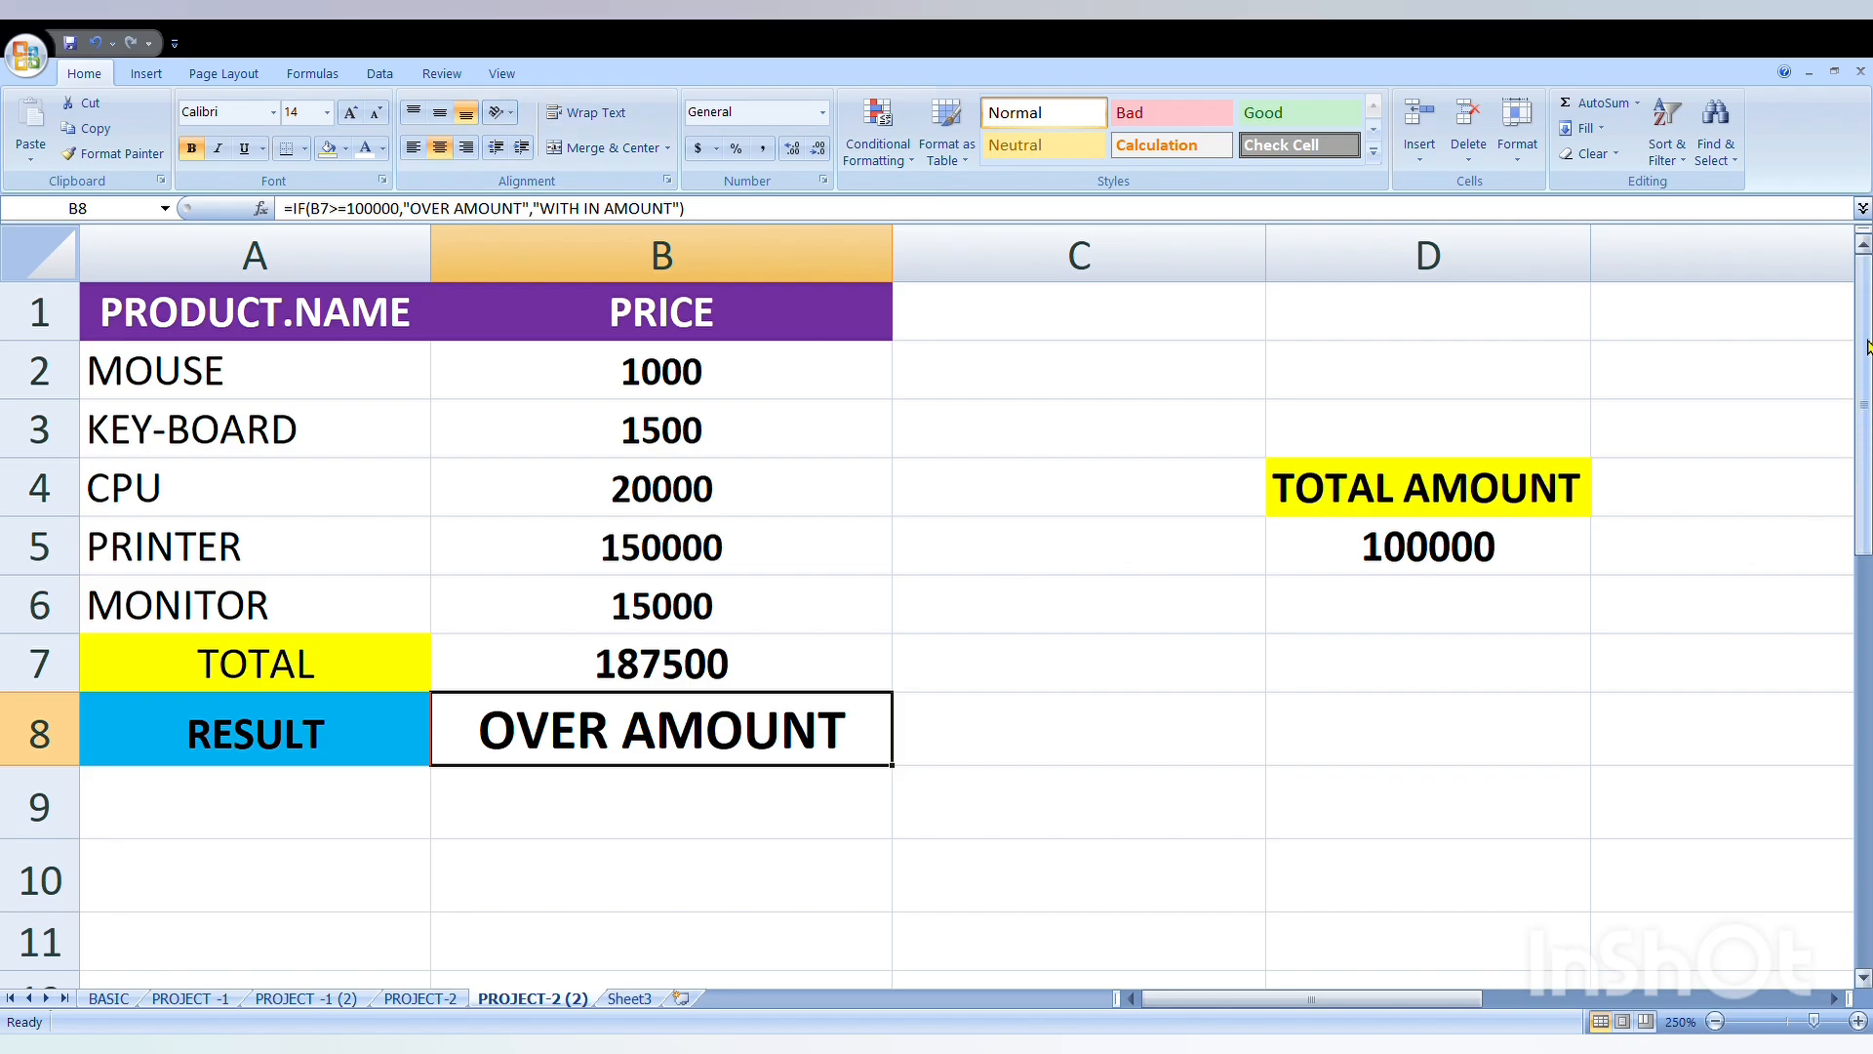
Begin an IF formula in C15 of the Eligible Job APPLY column that tests whether age B15 is >=18
scroll(1868, 341, "down", 2)
left_click_drag(1868, 427, 1869, 535)
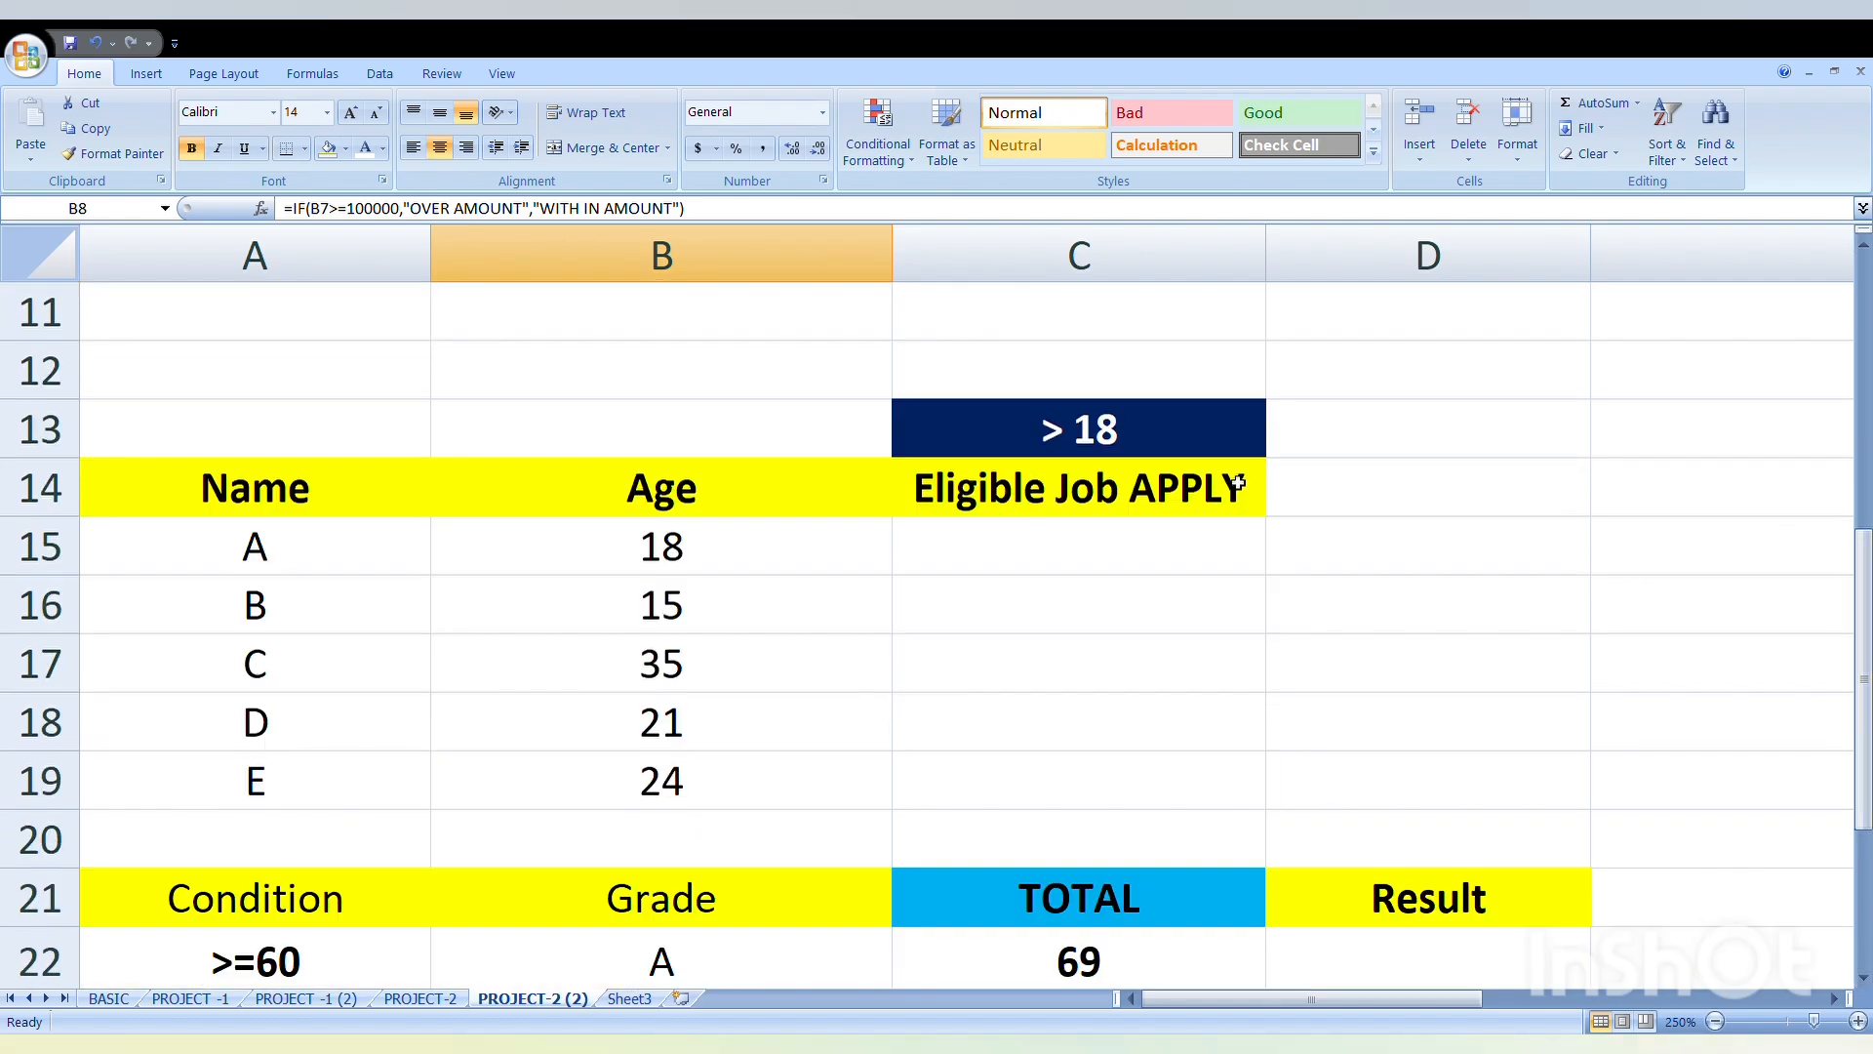
left_click(347, 511)
left_click(685, 506)
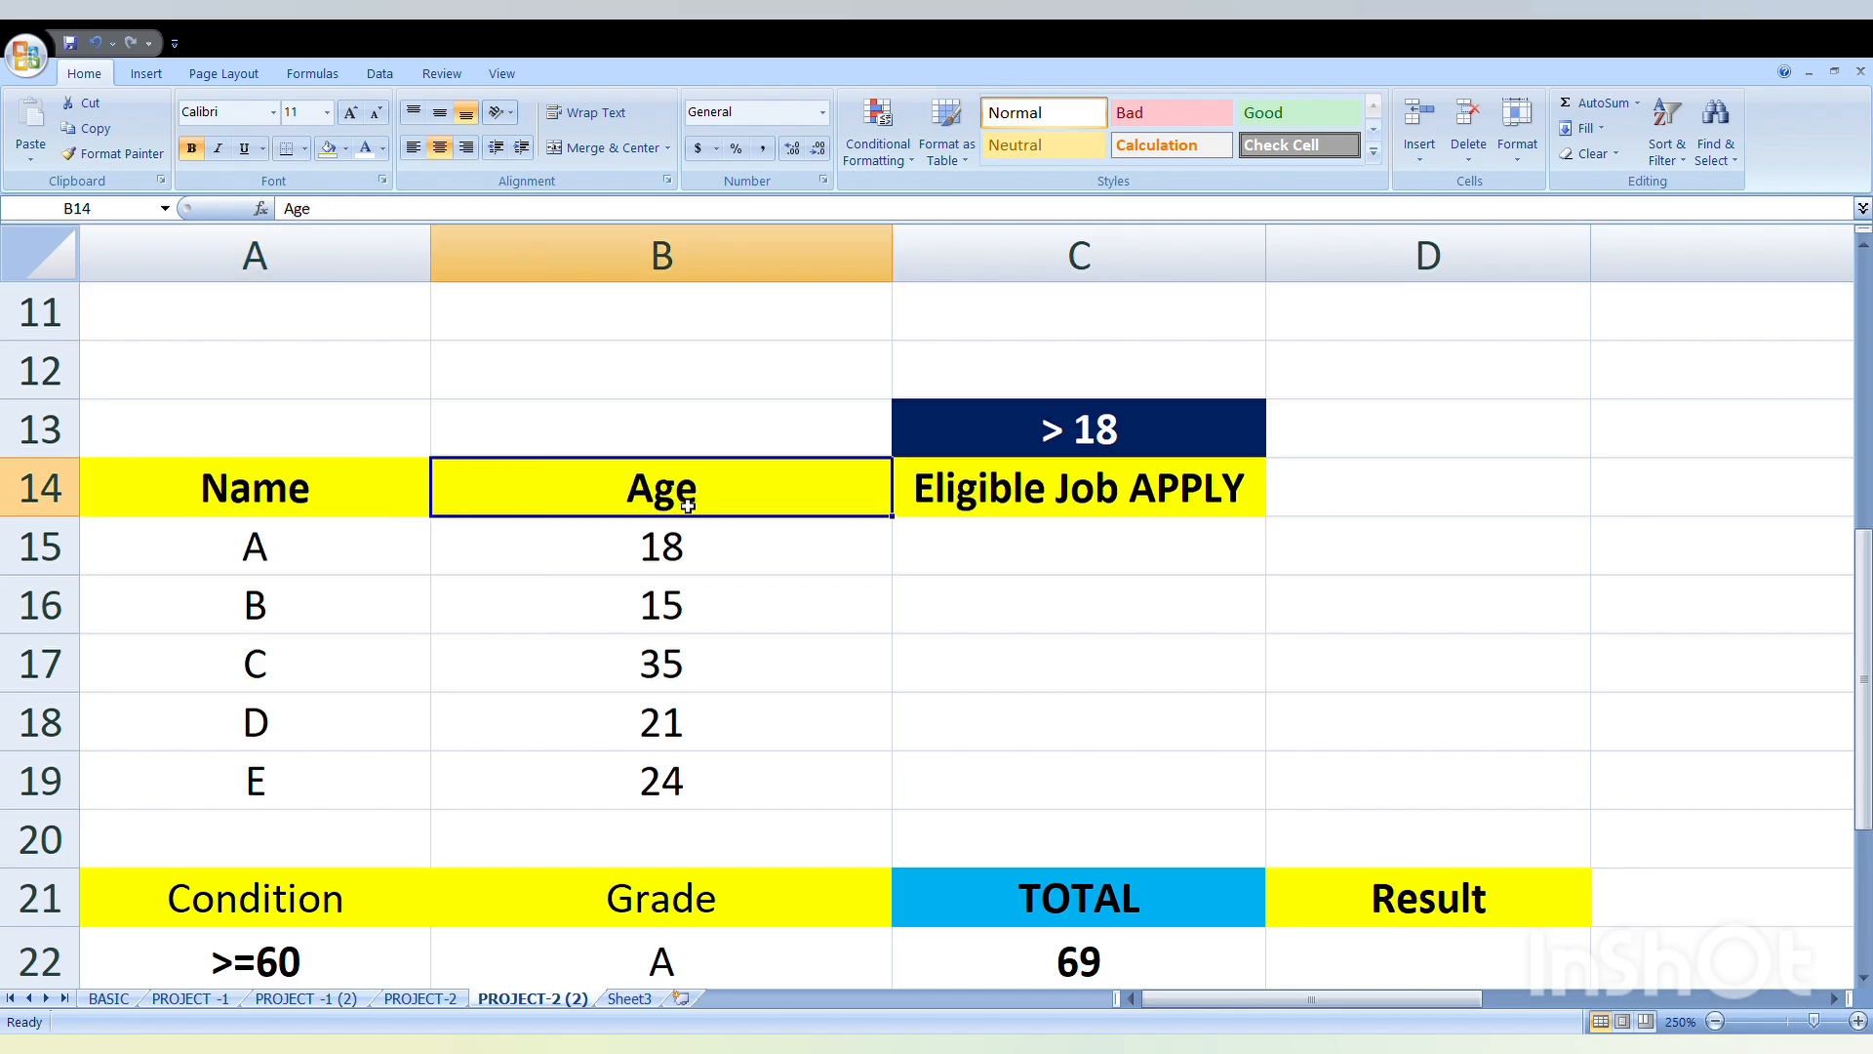
left_click(979, 557)
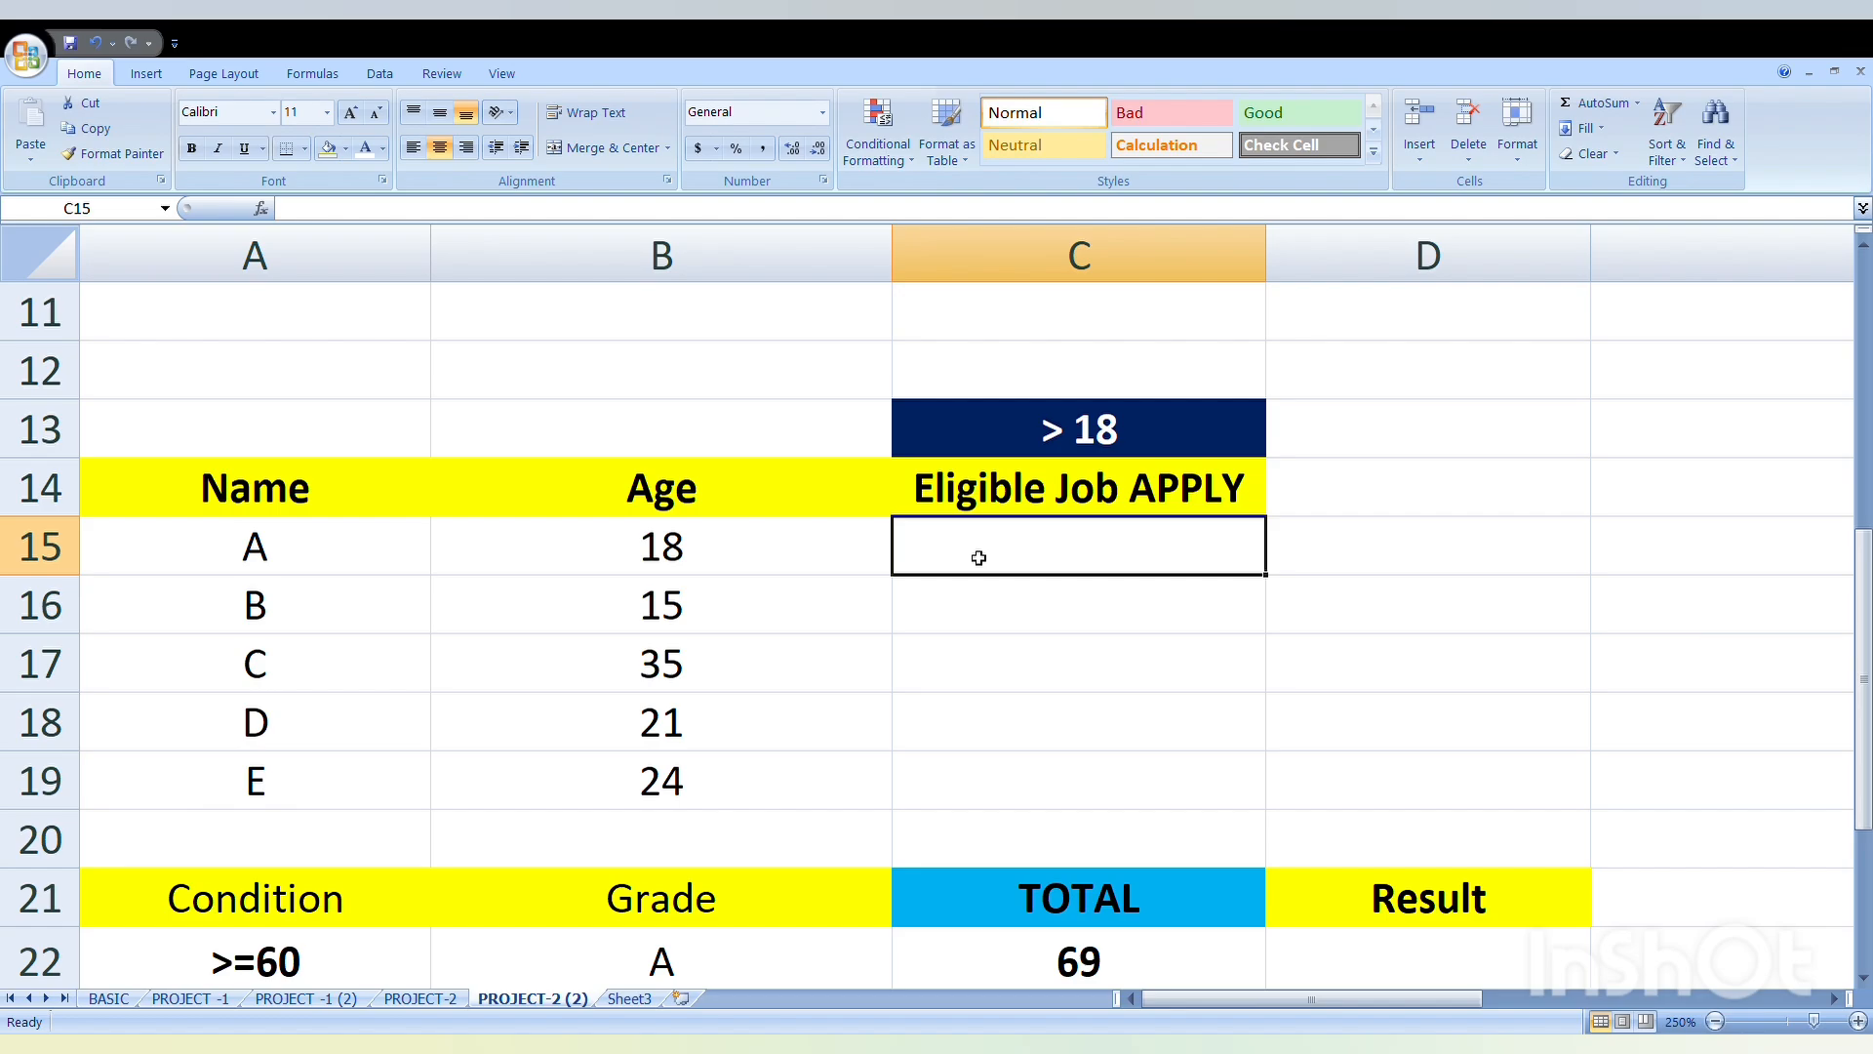
scroll(1474, 676, "up", 1)
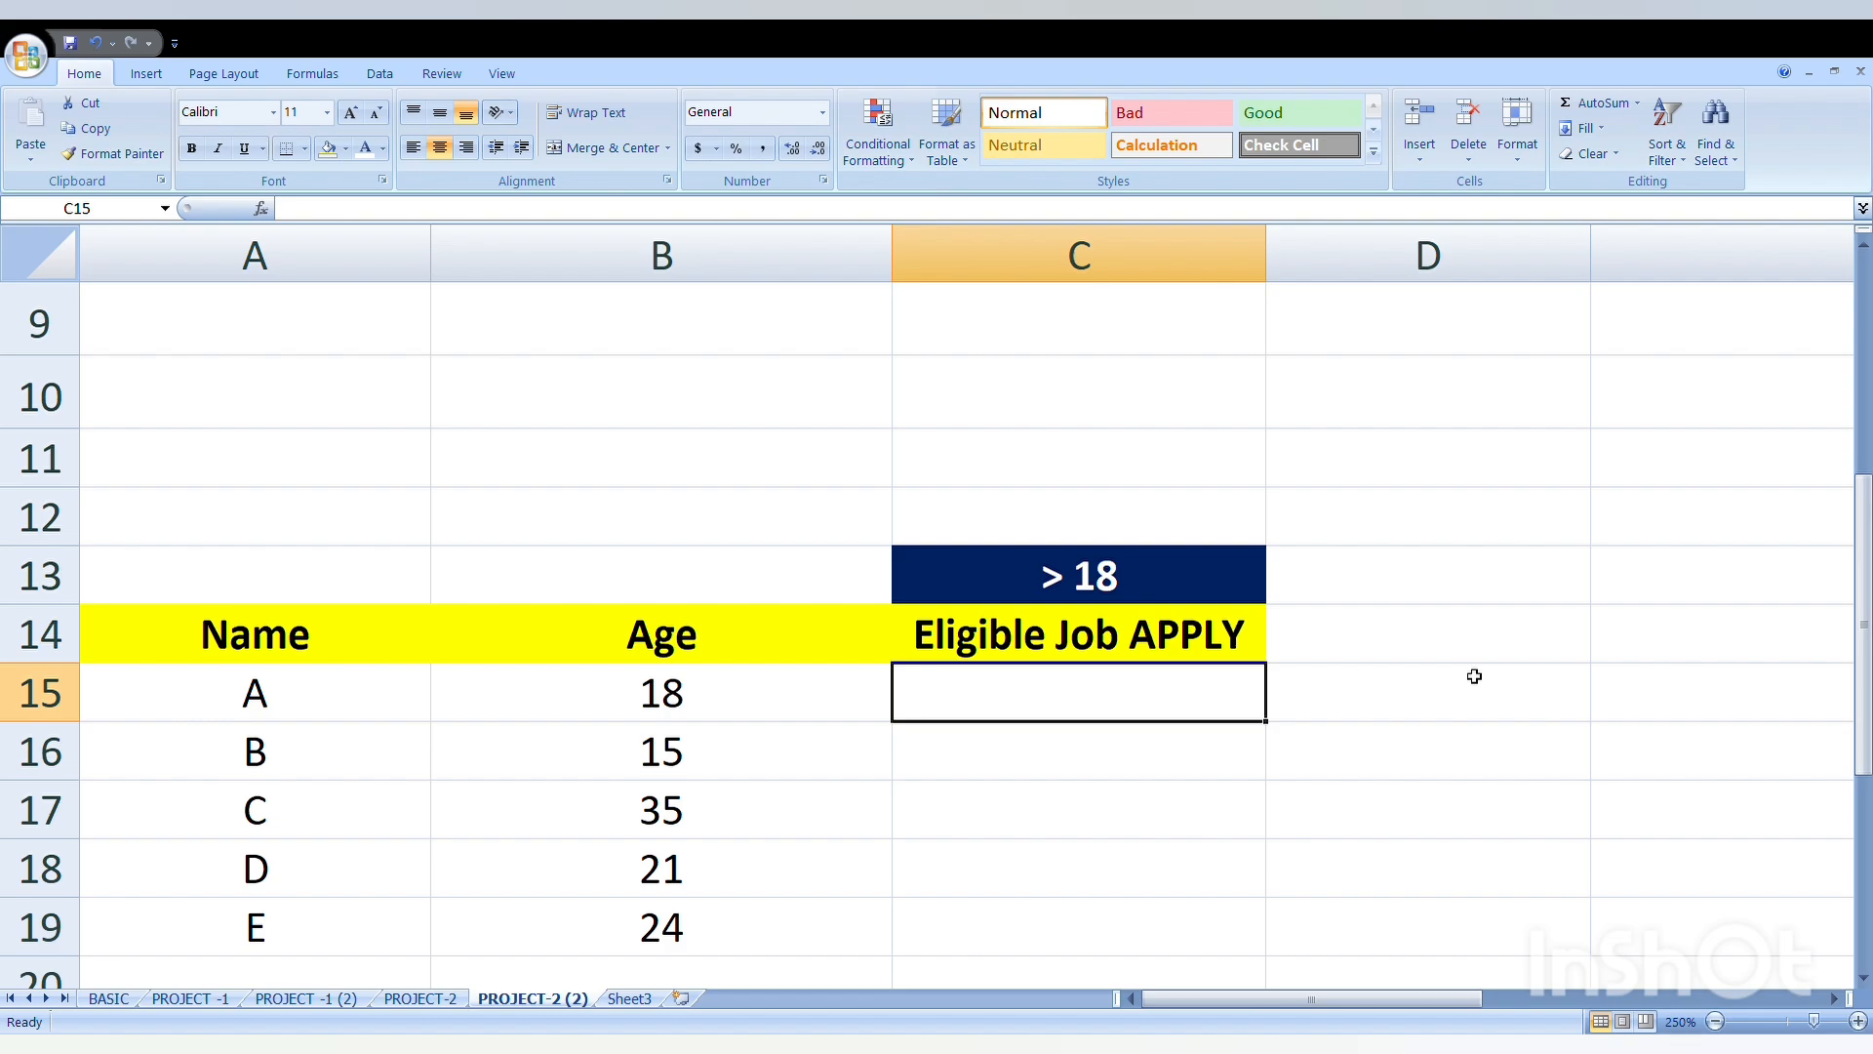
type("=IF")
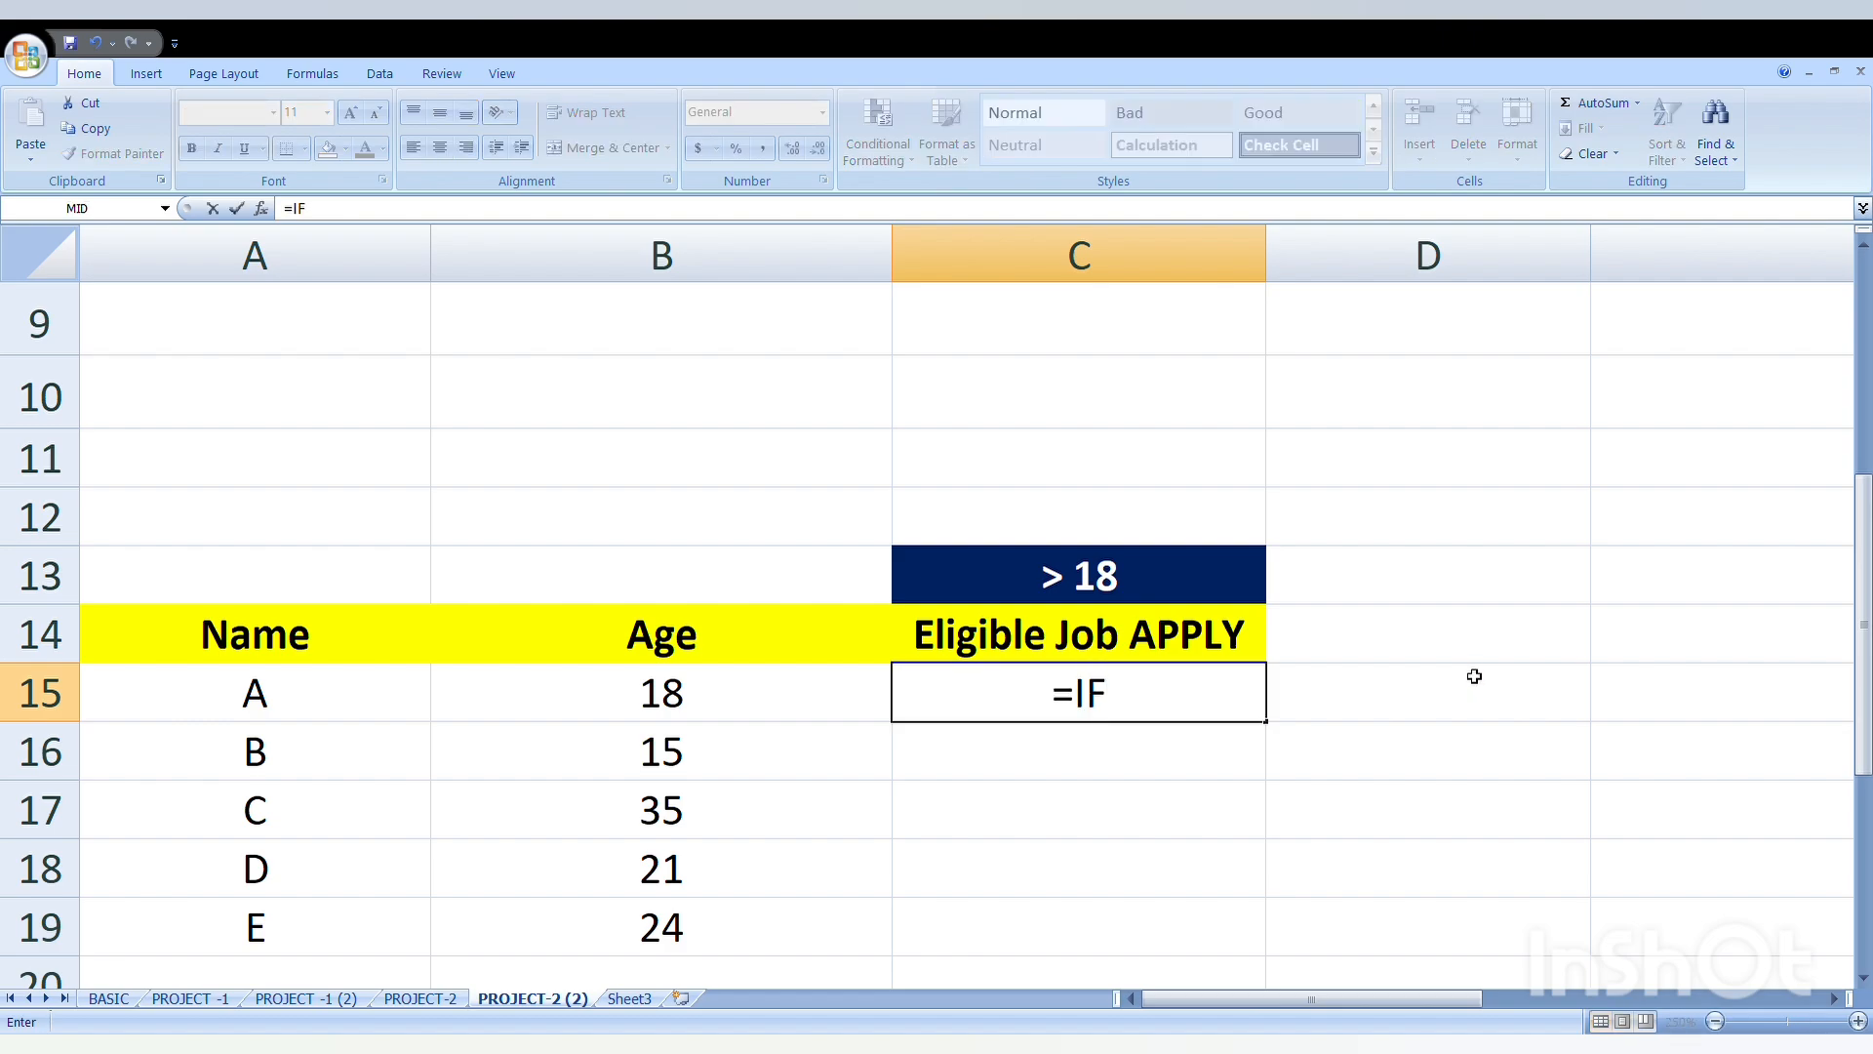
type("(")
left_click(732, 707)
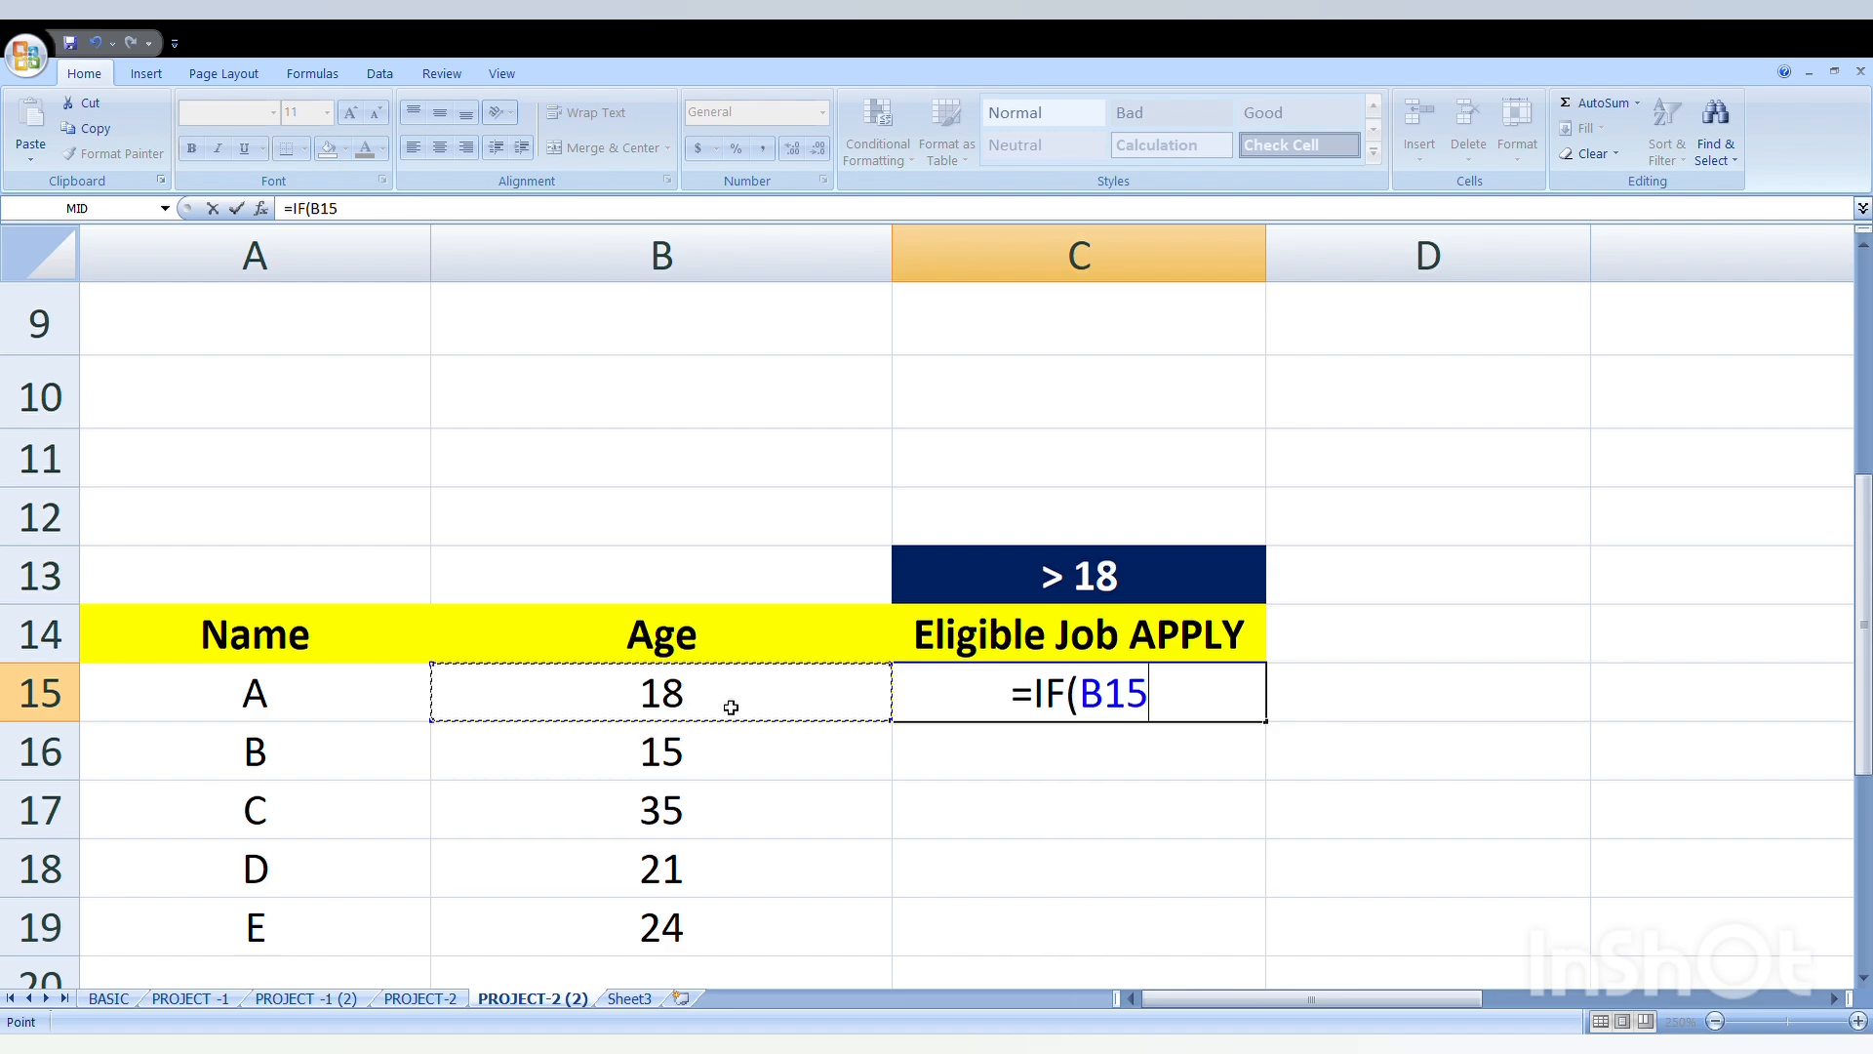
type(">")
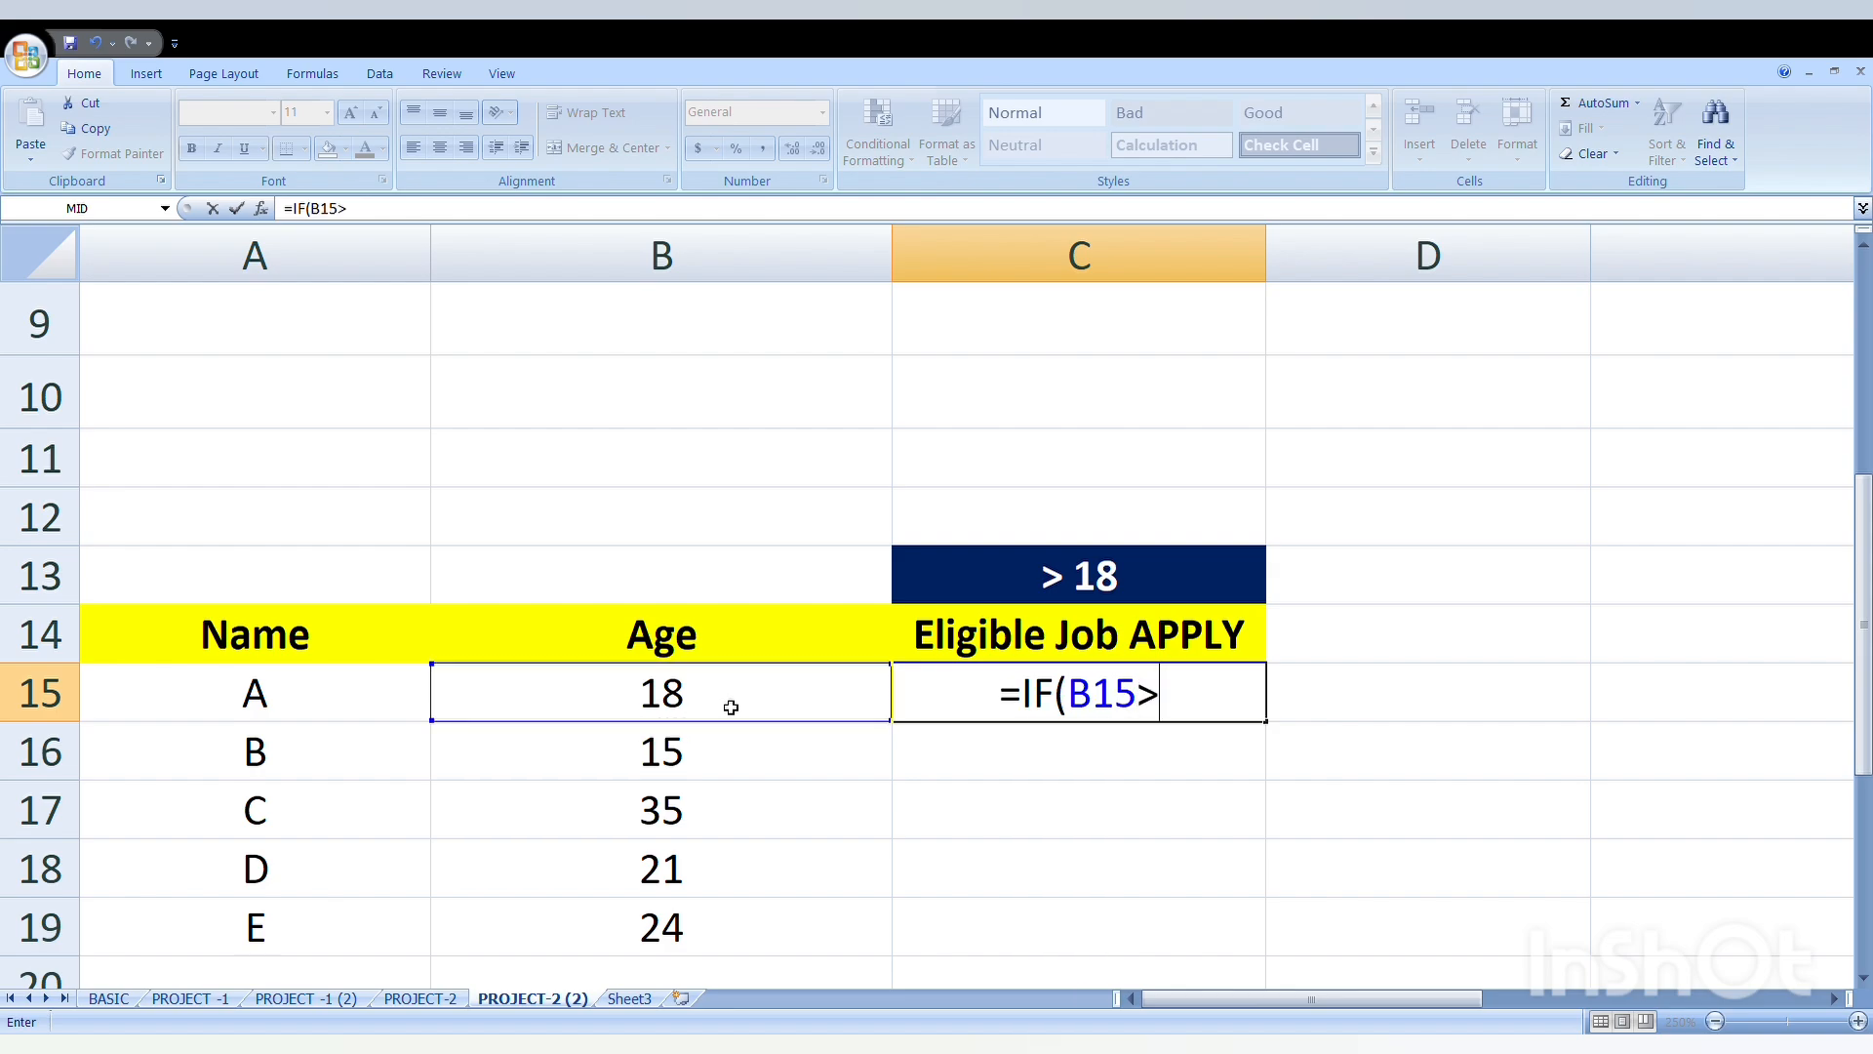
type("=")
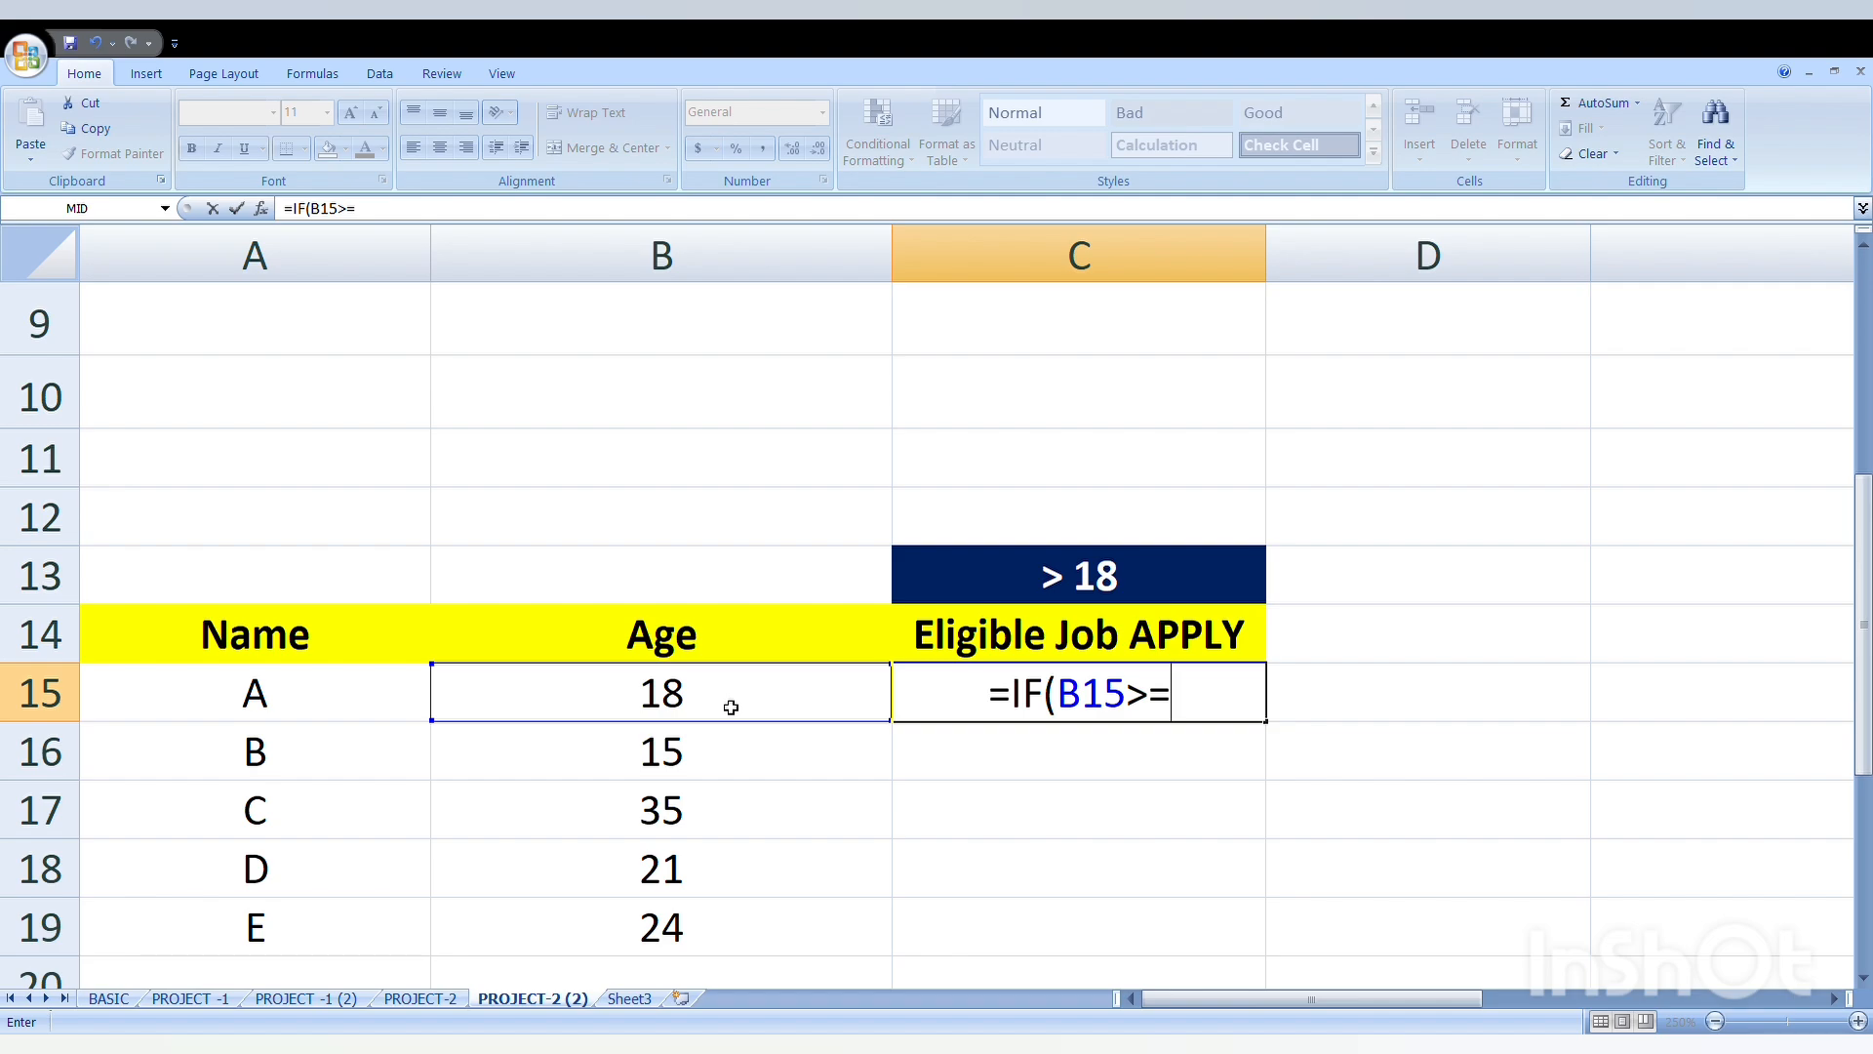
type("18,")
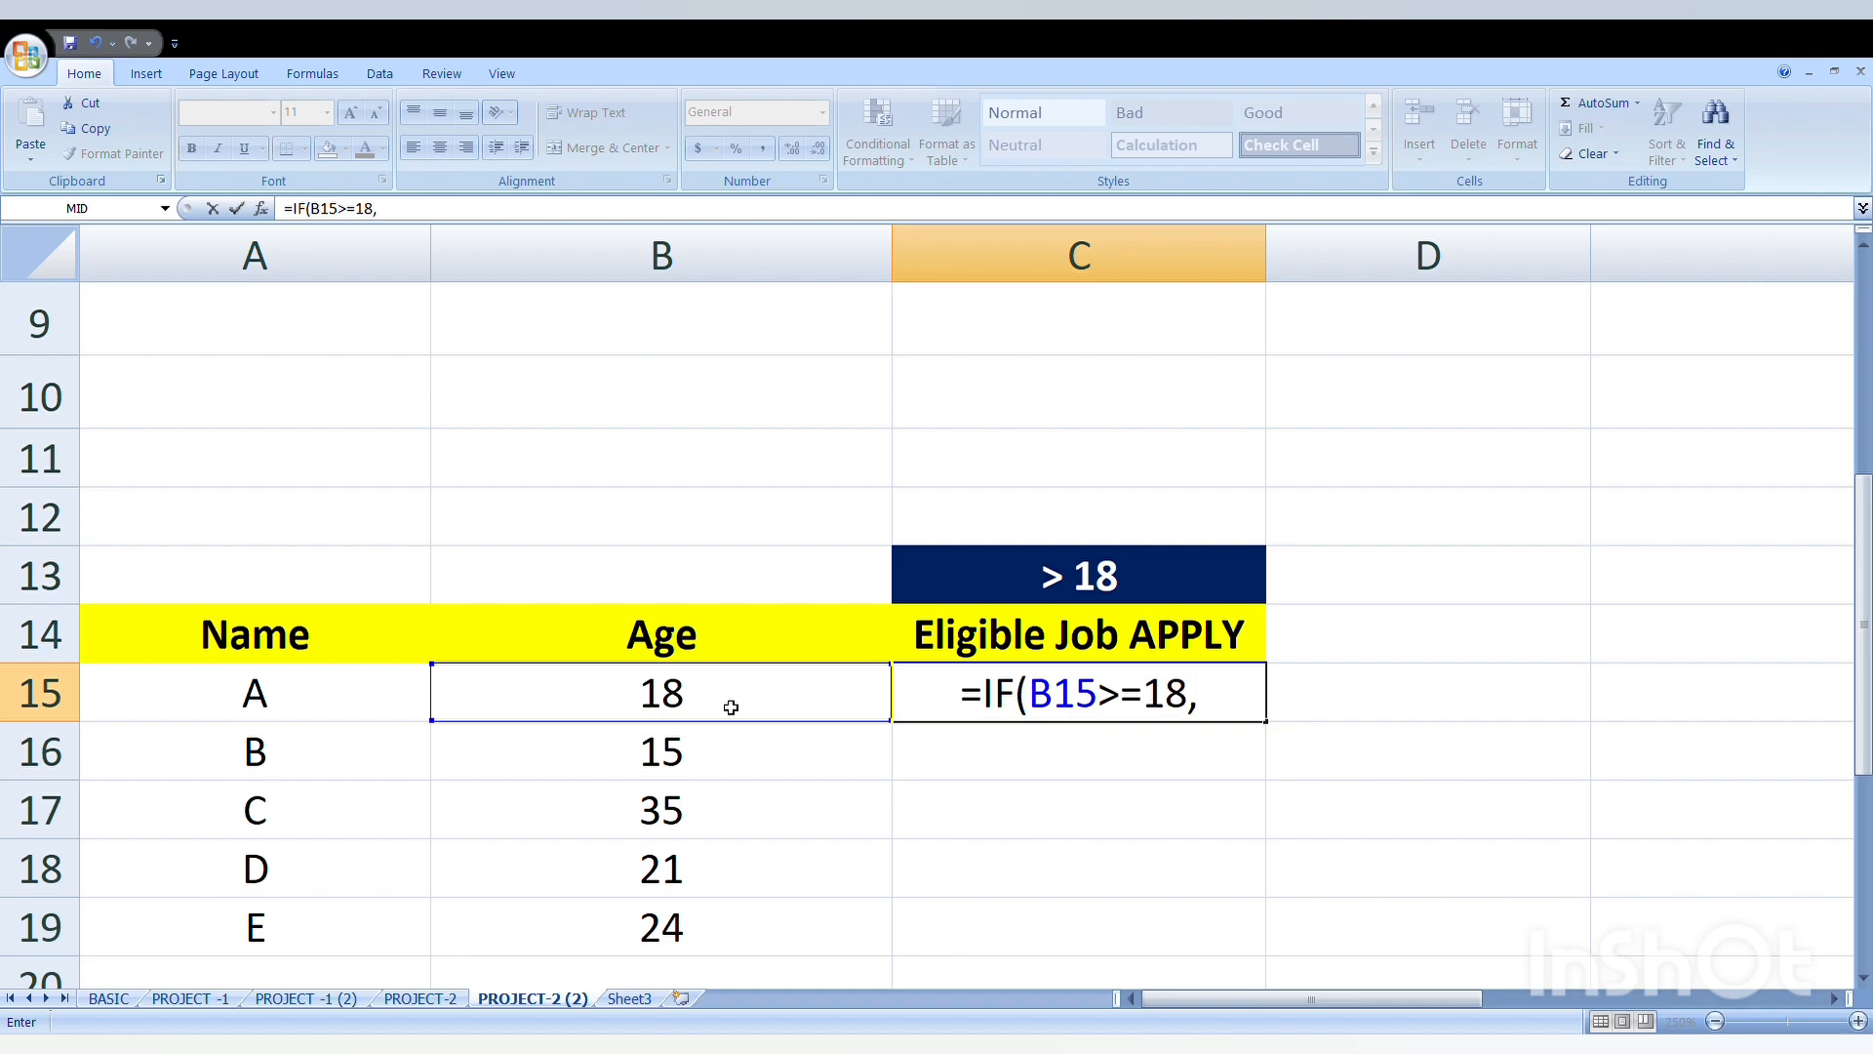
Complete the C15 formula with "YES" as the value if true and a blank space " " if false, and enter it
type("\"")
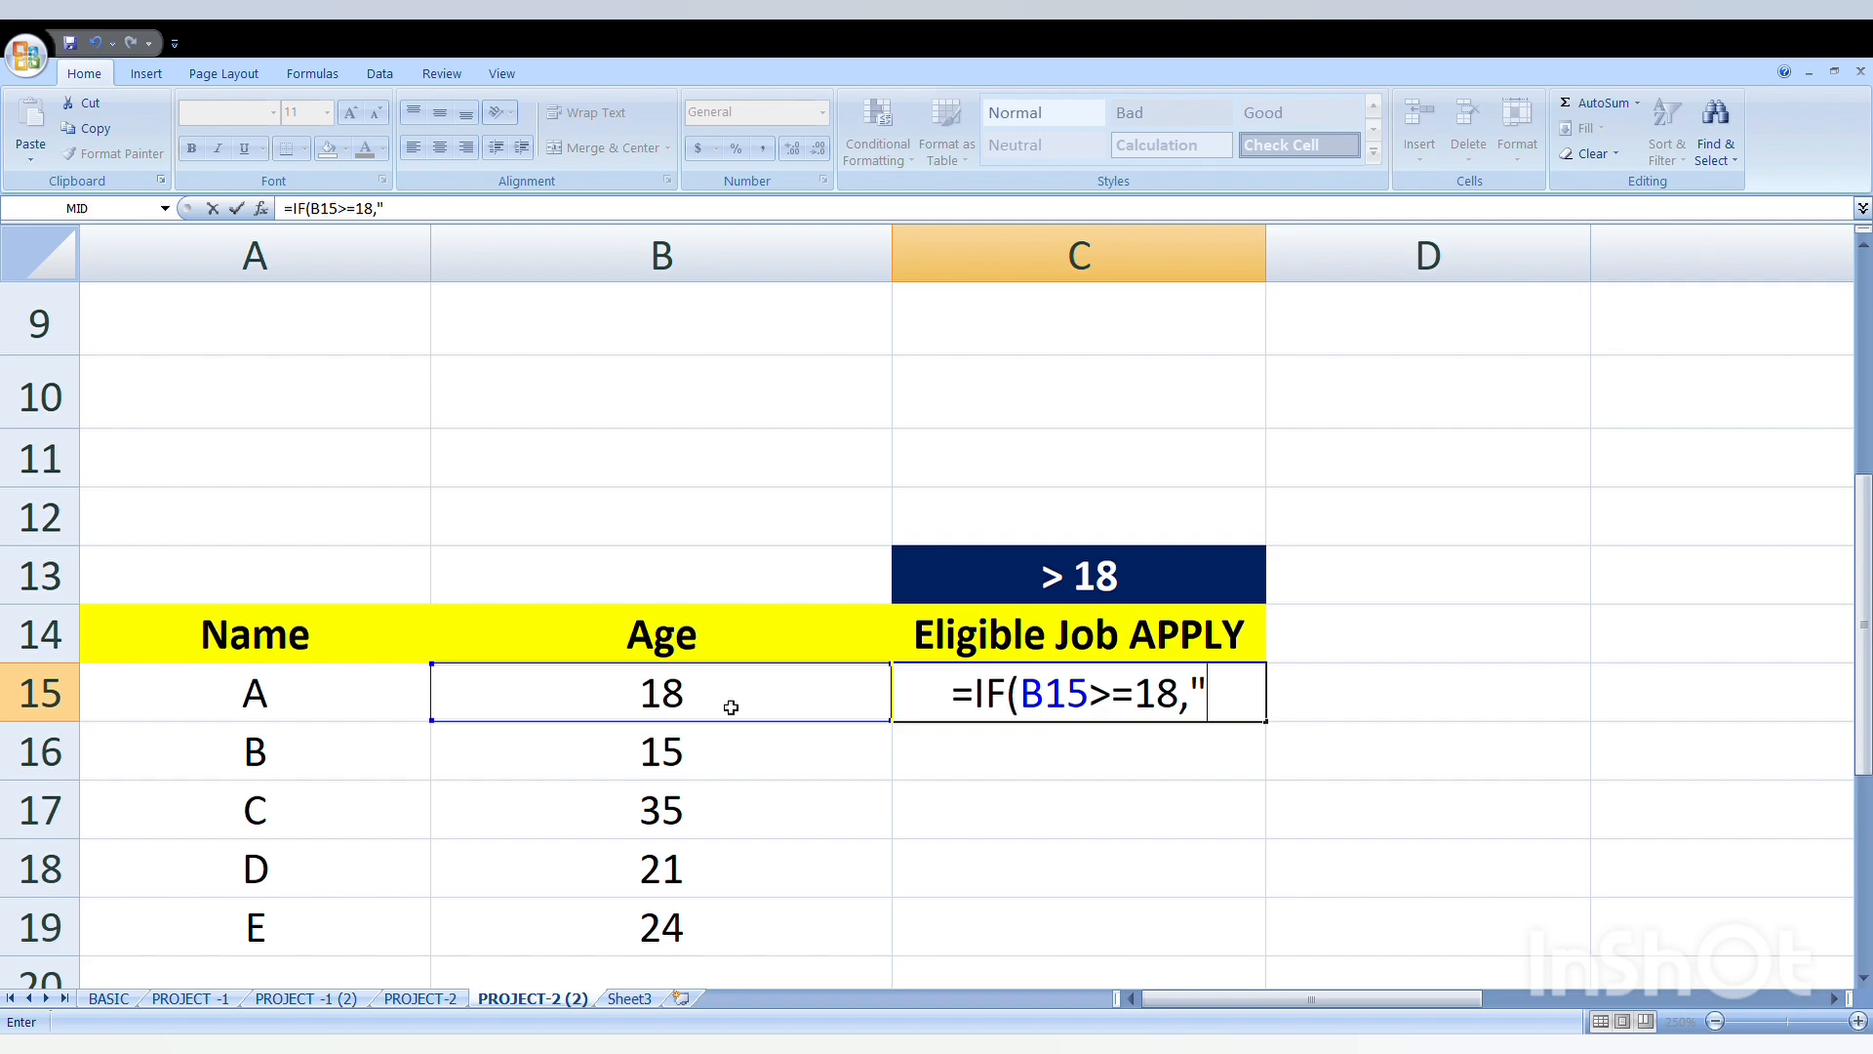
type("YES")
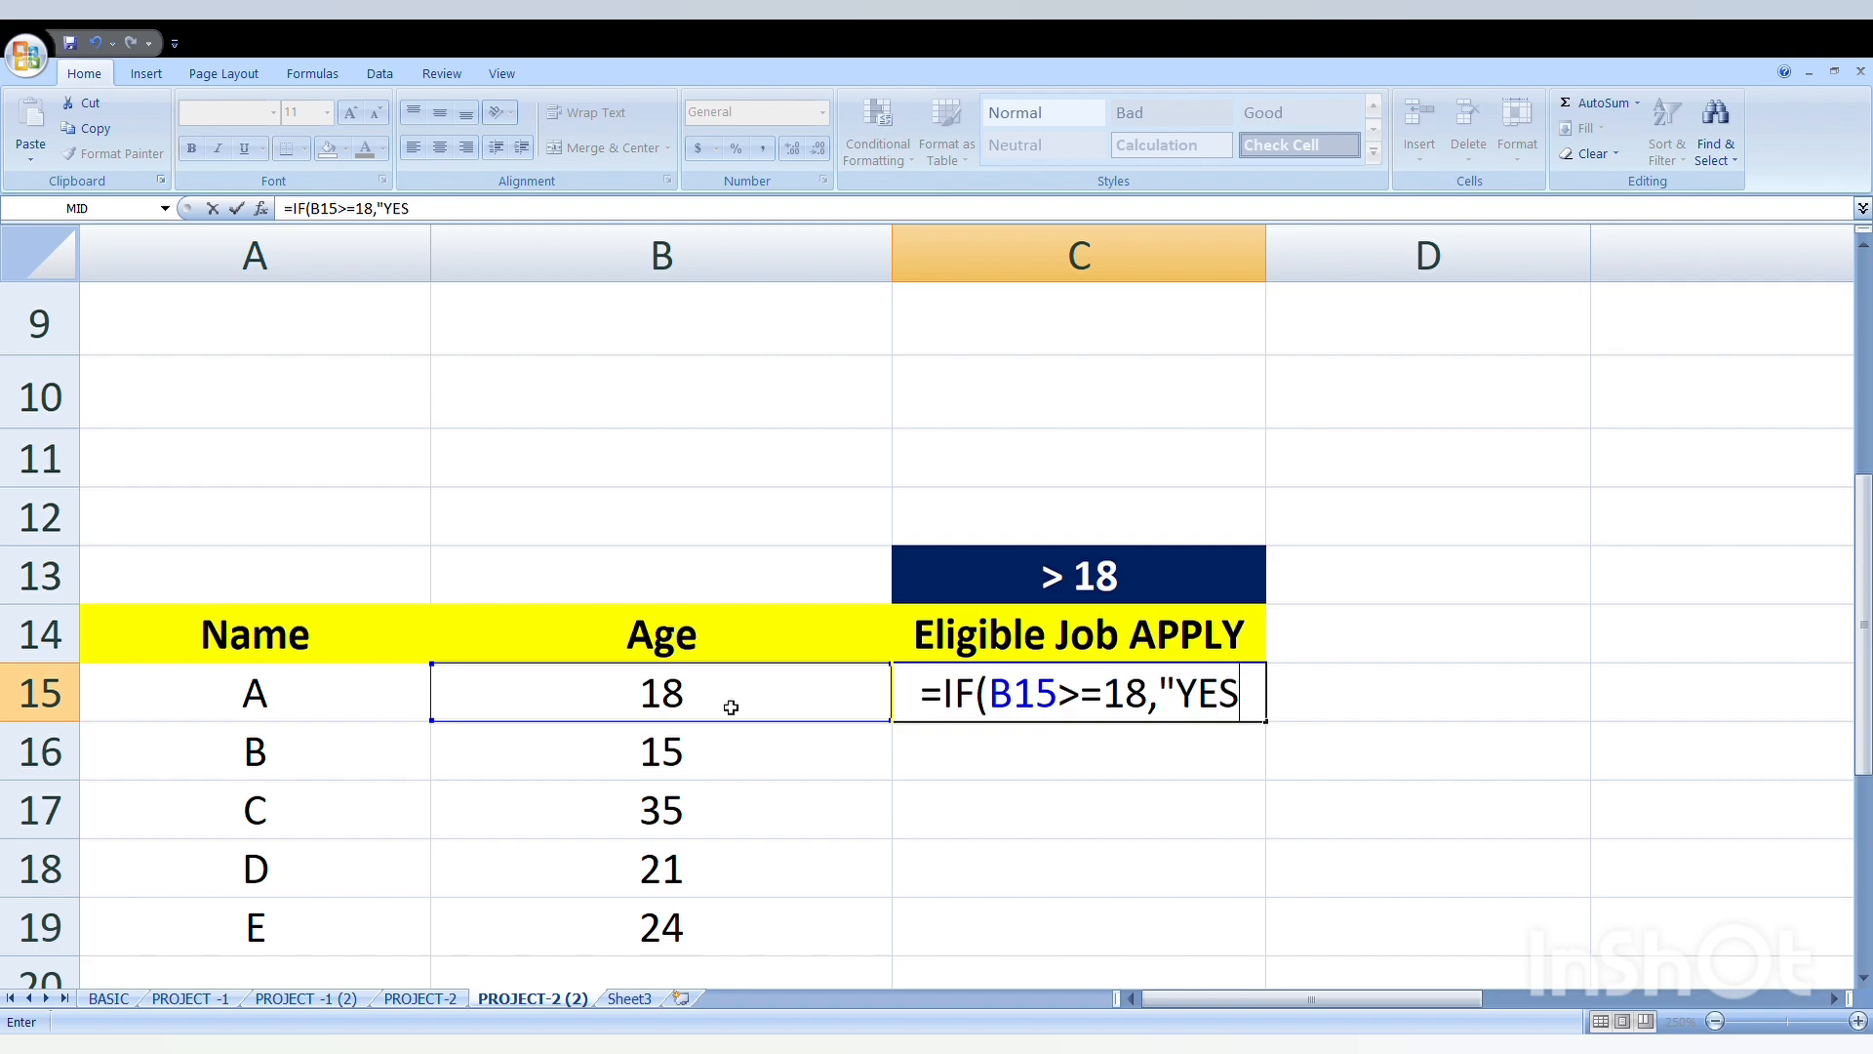
type("\",")
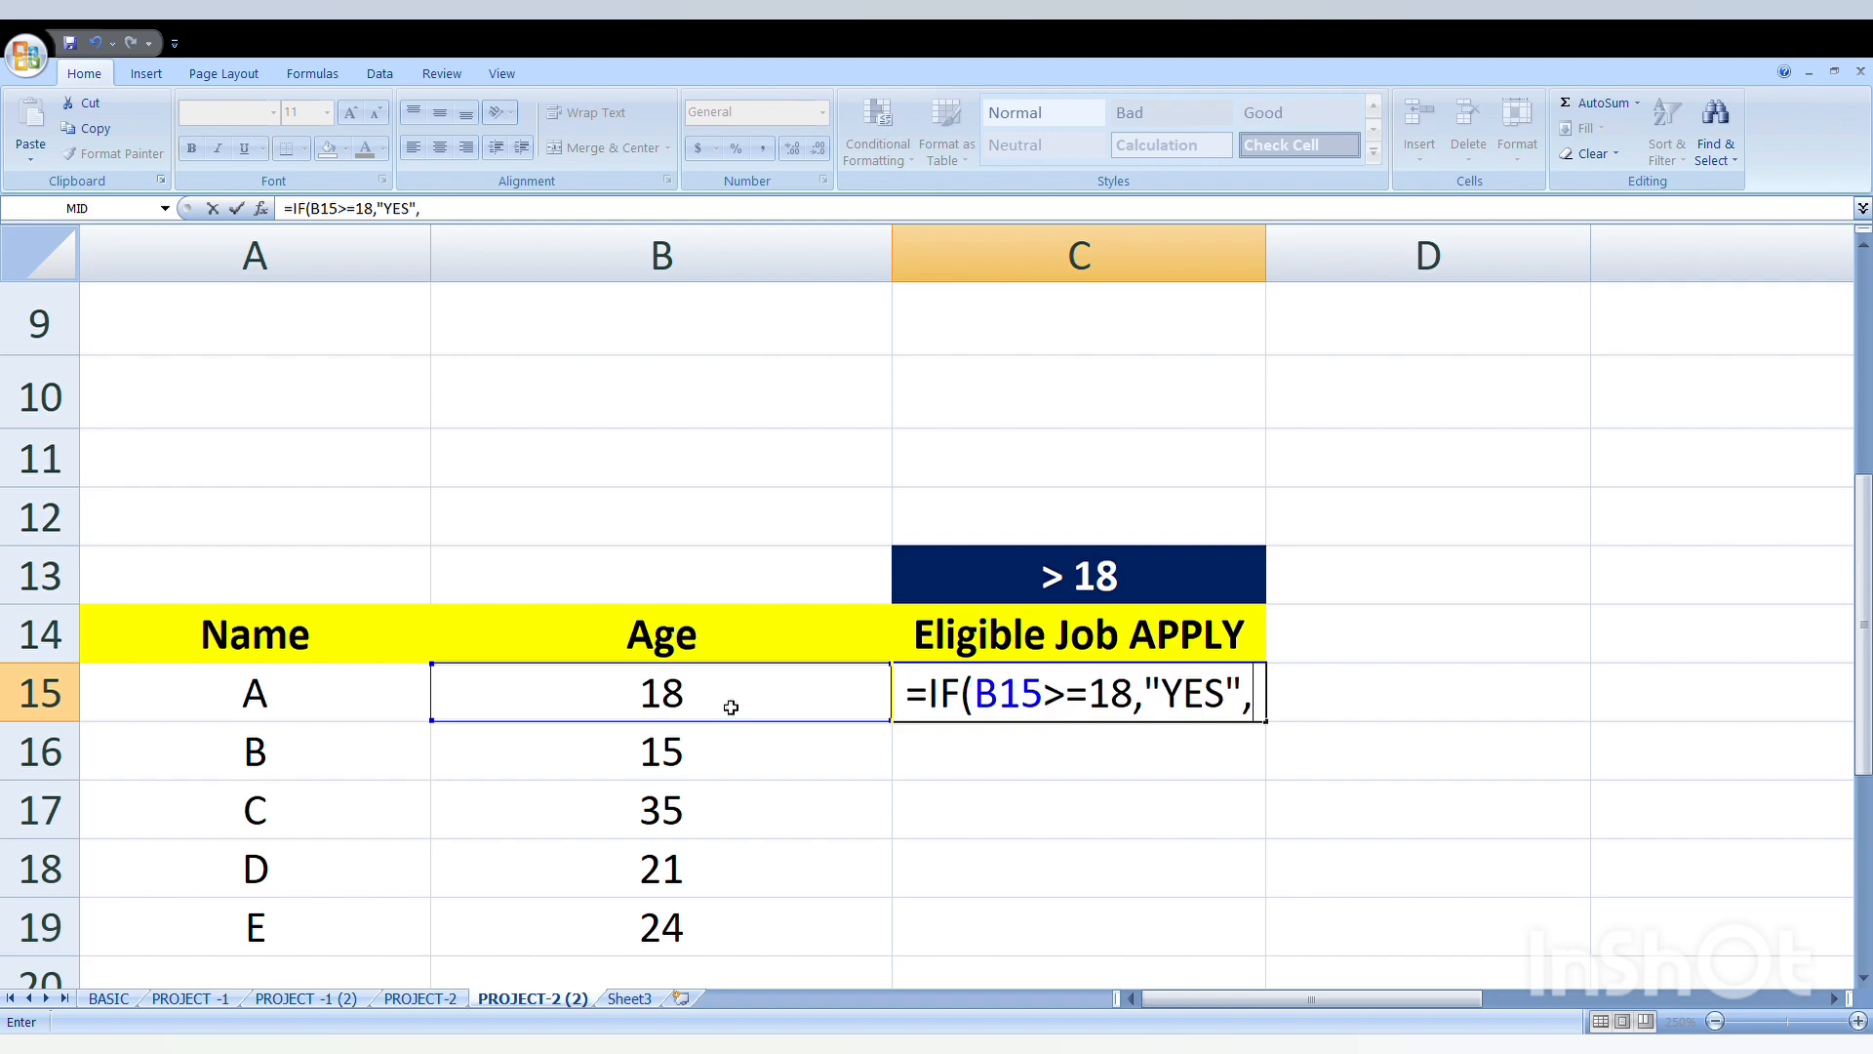
type("\"")
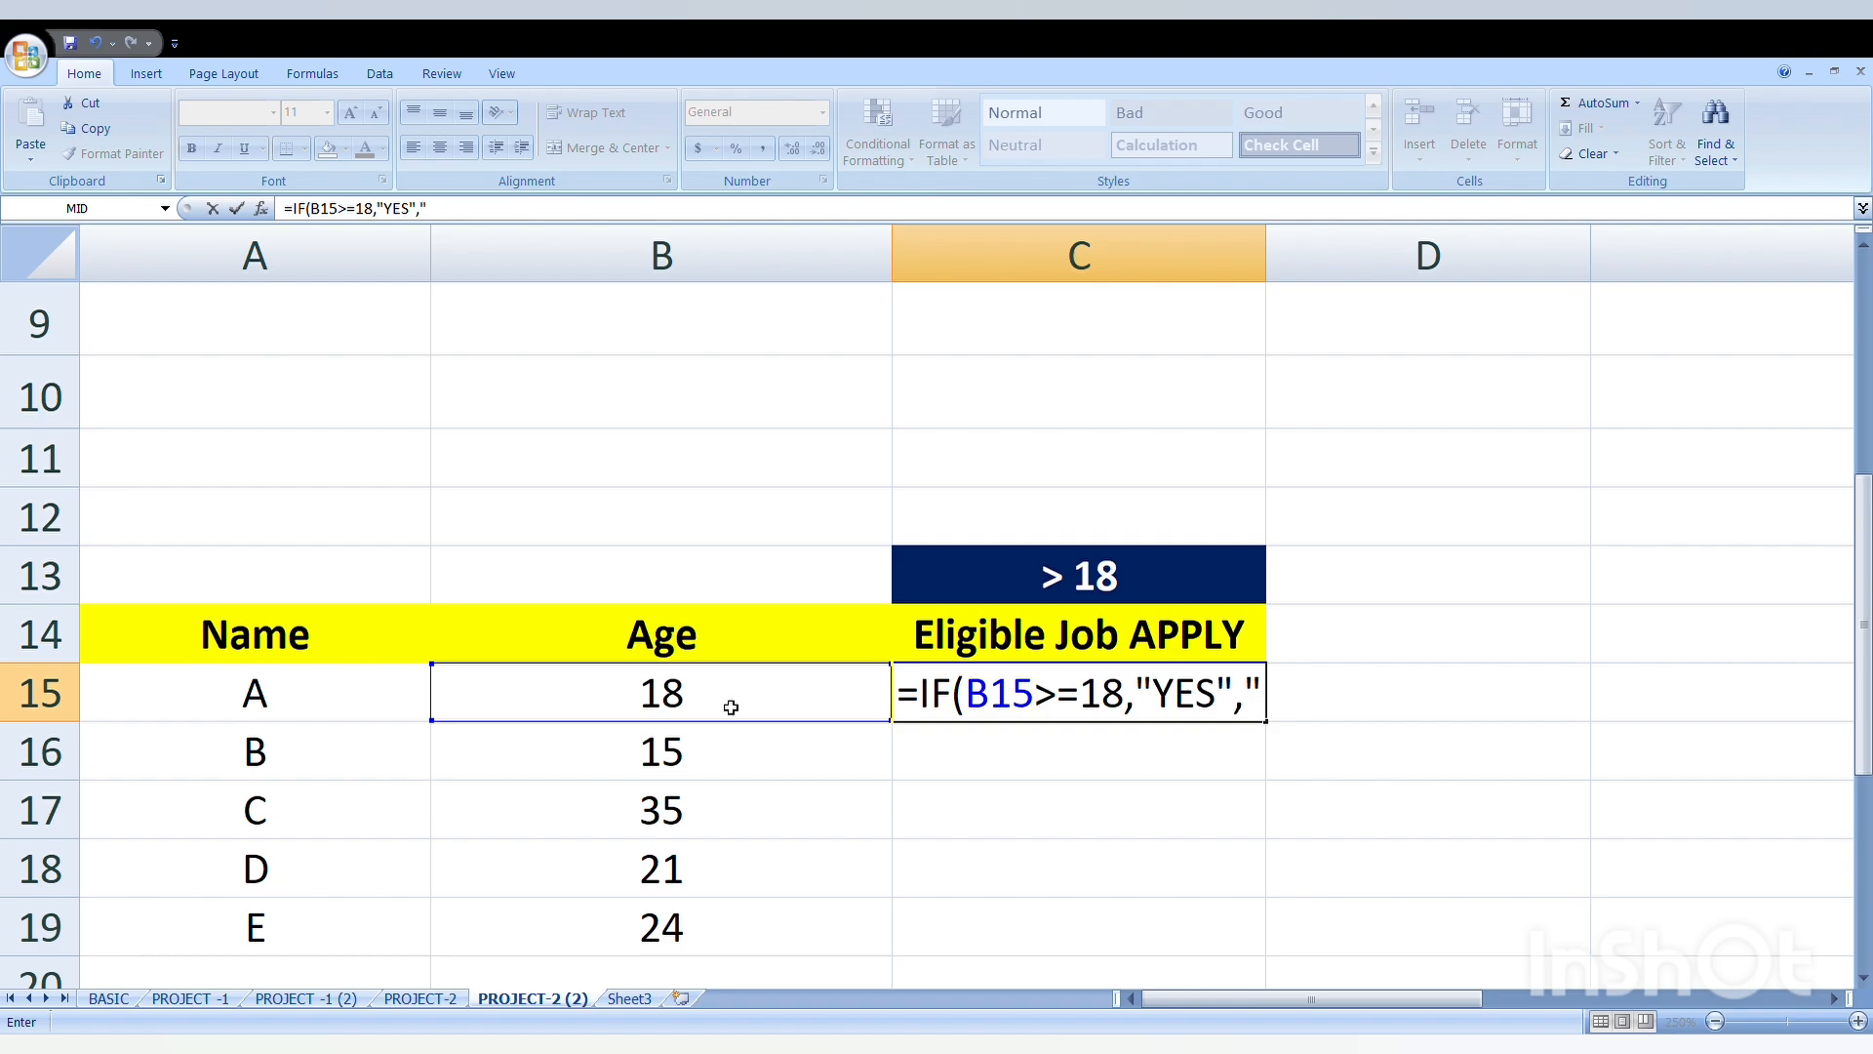
type(" \")")
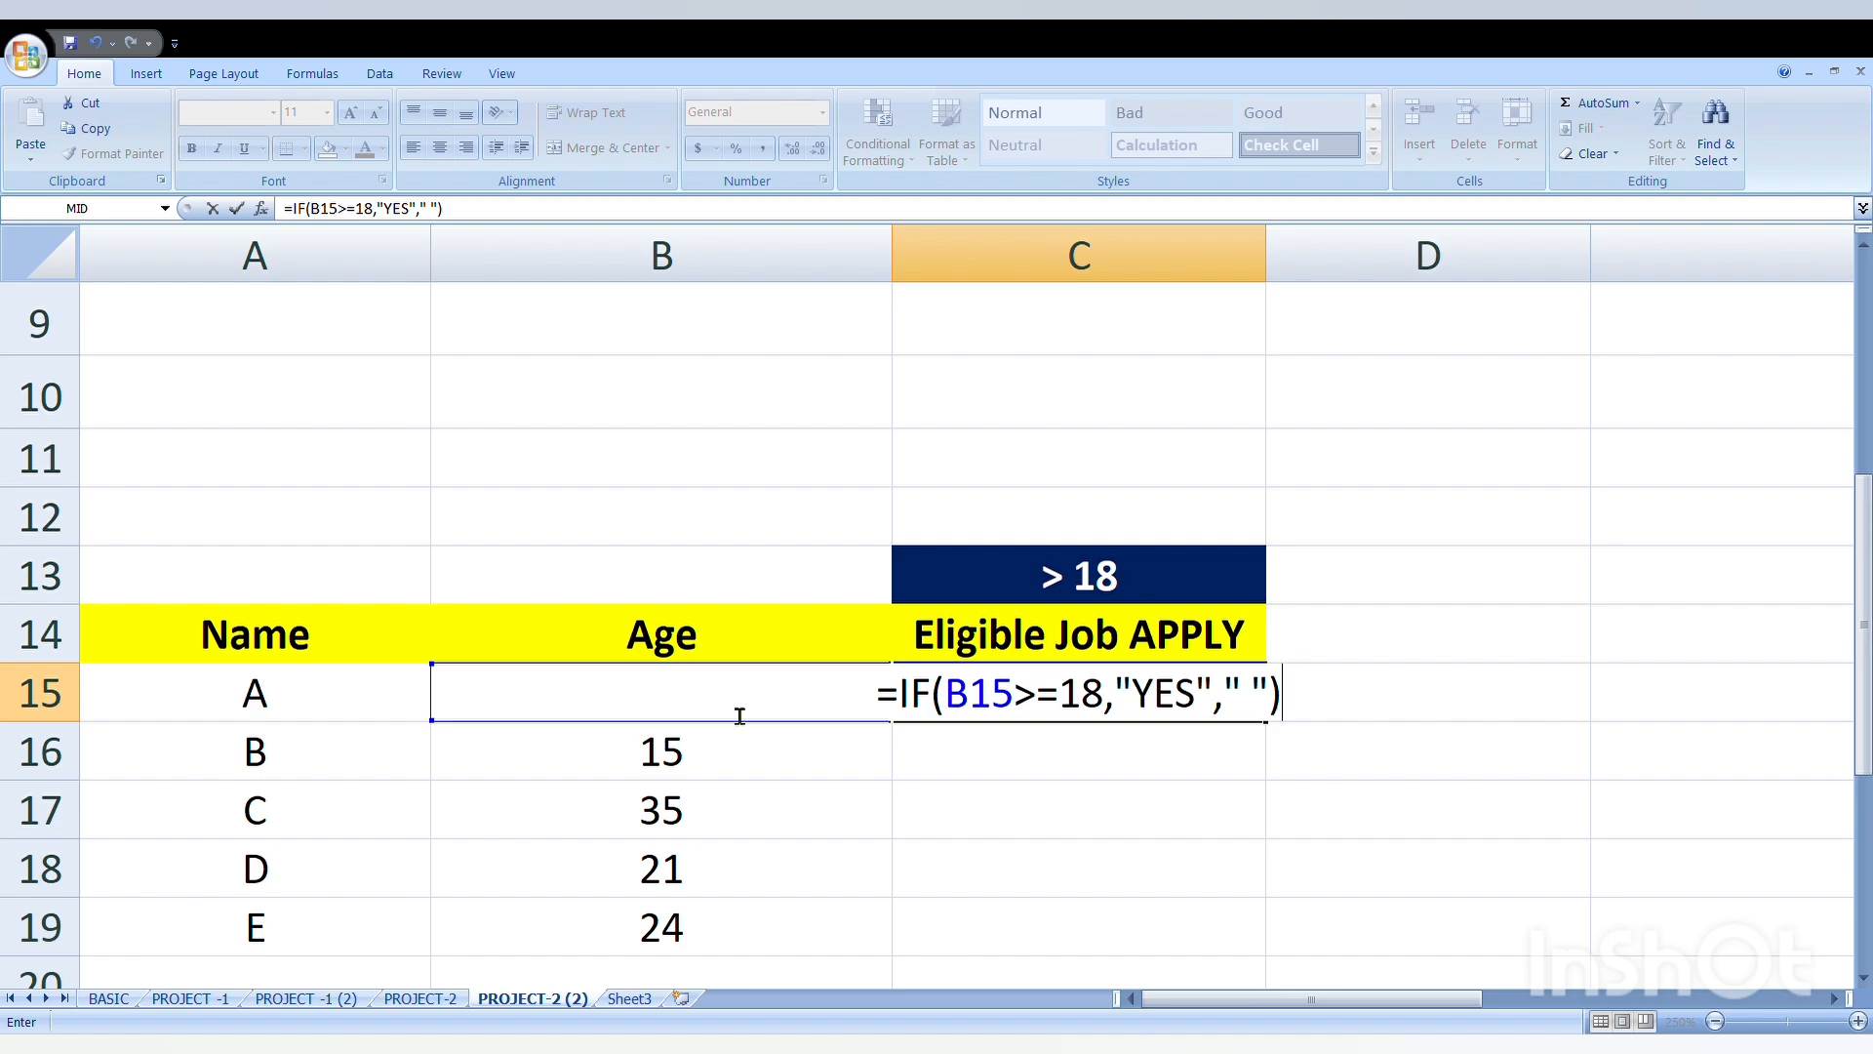
key("Return")
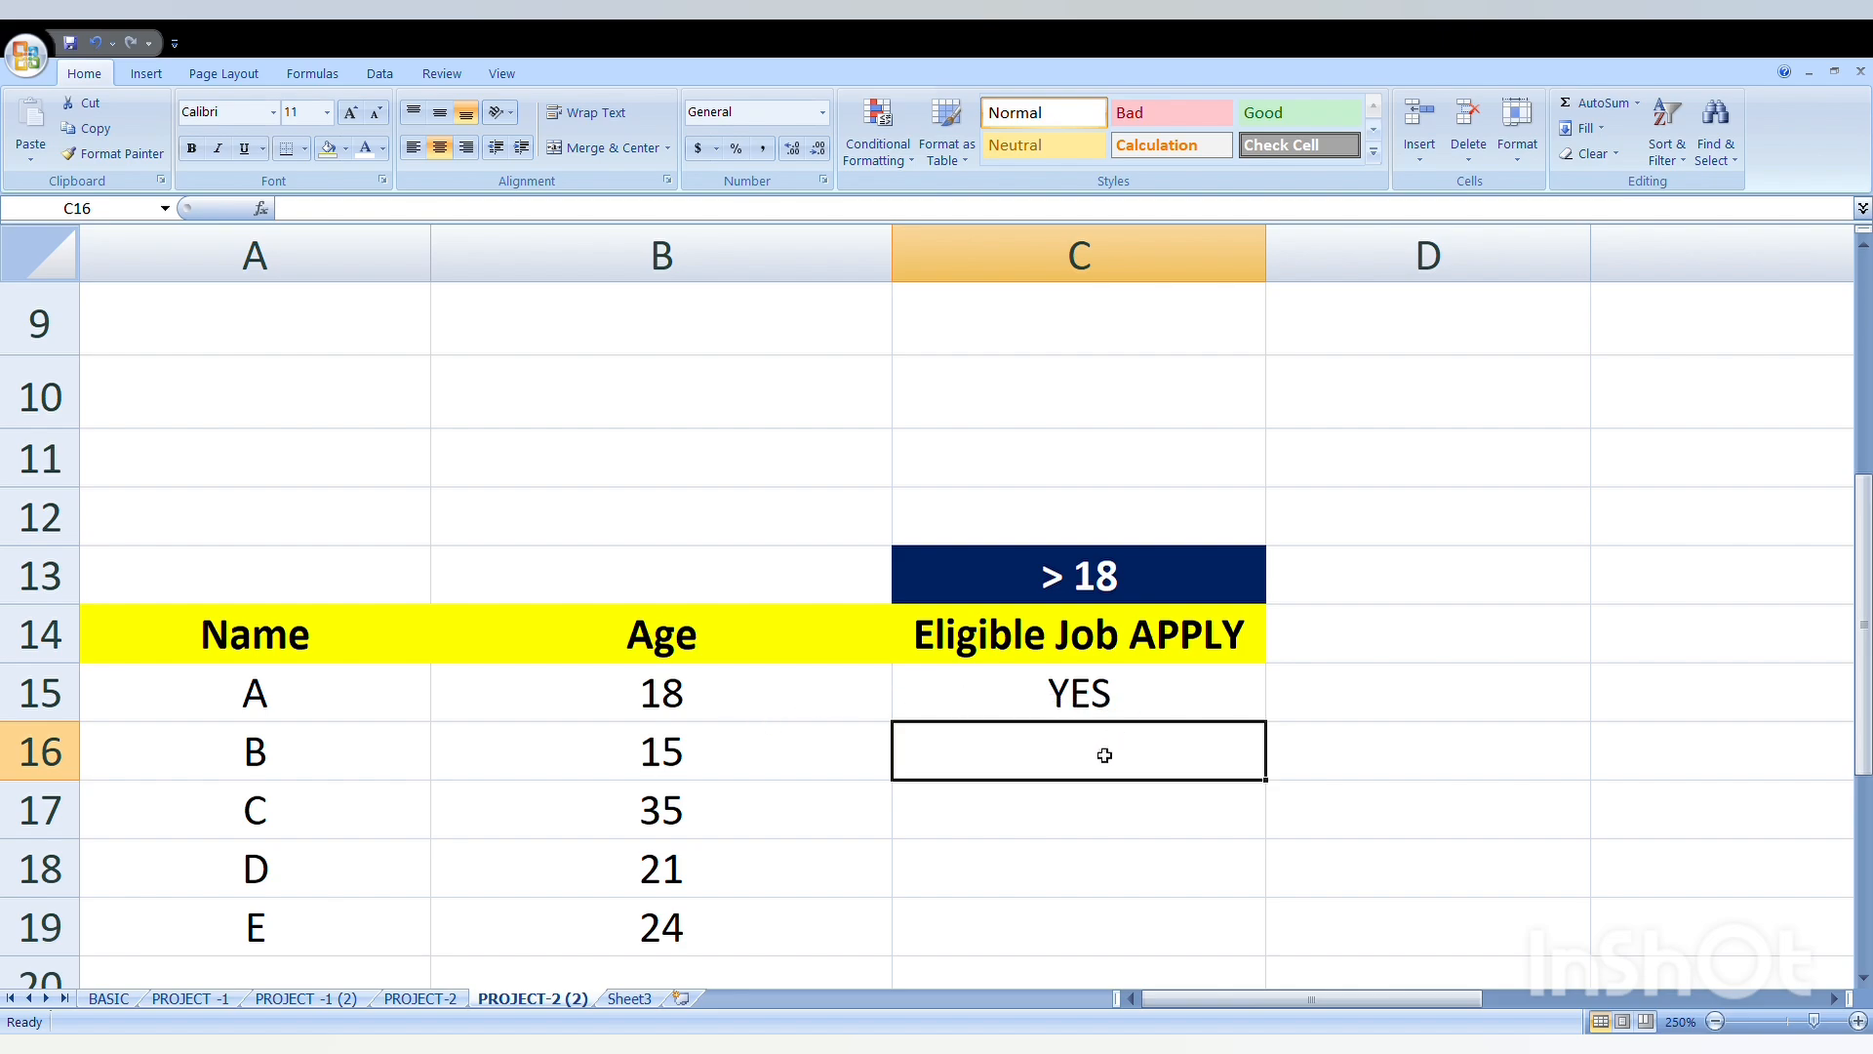
Enter =IF(B16>=18,"YES"," ") in cell C16 to check the age of B
type("=IF")
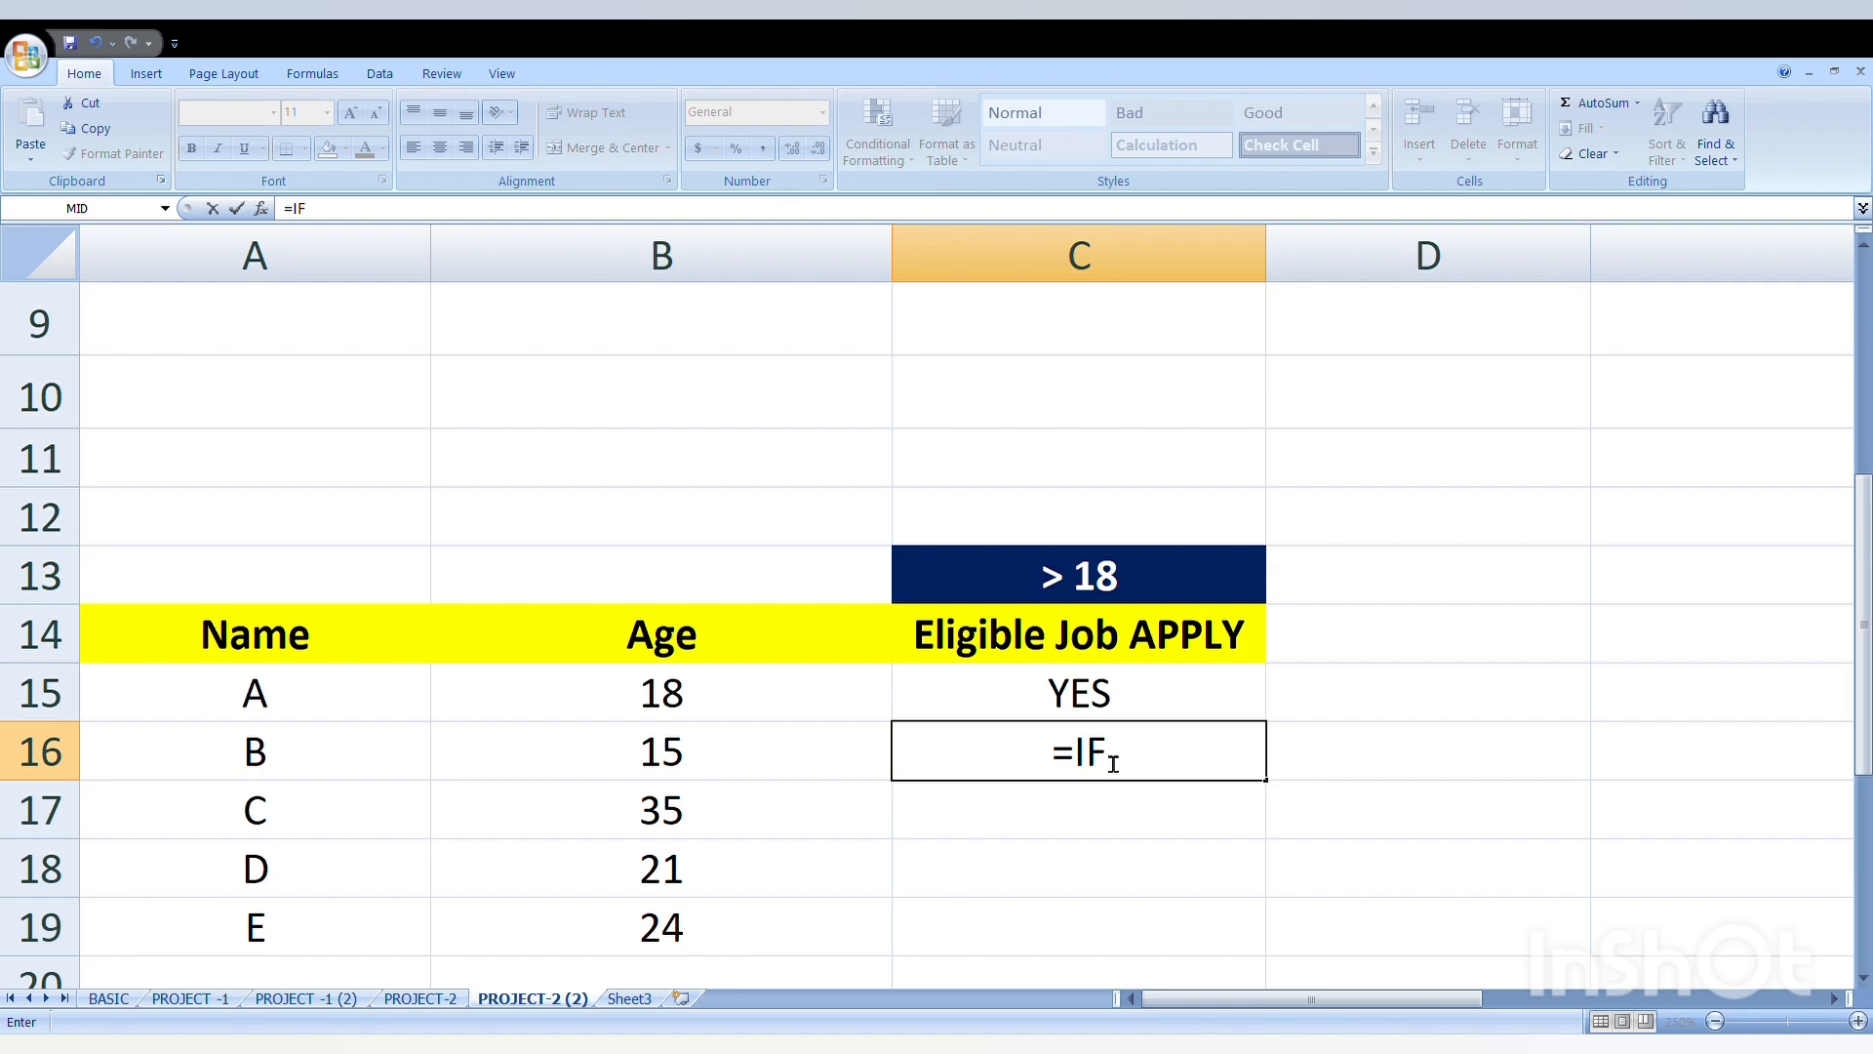
type("(")
left_click(744, 753)
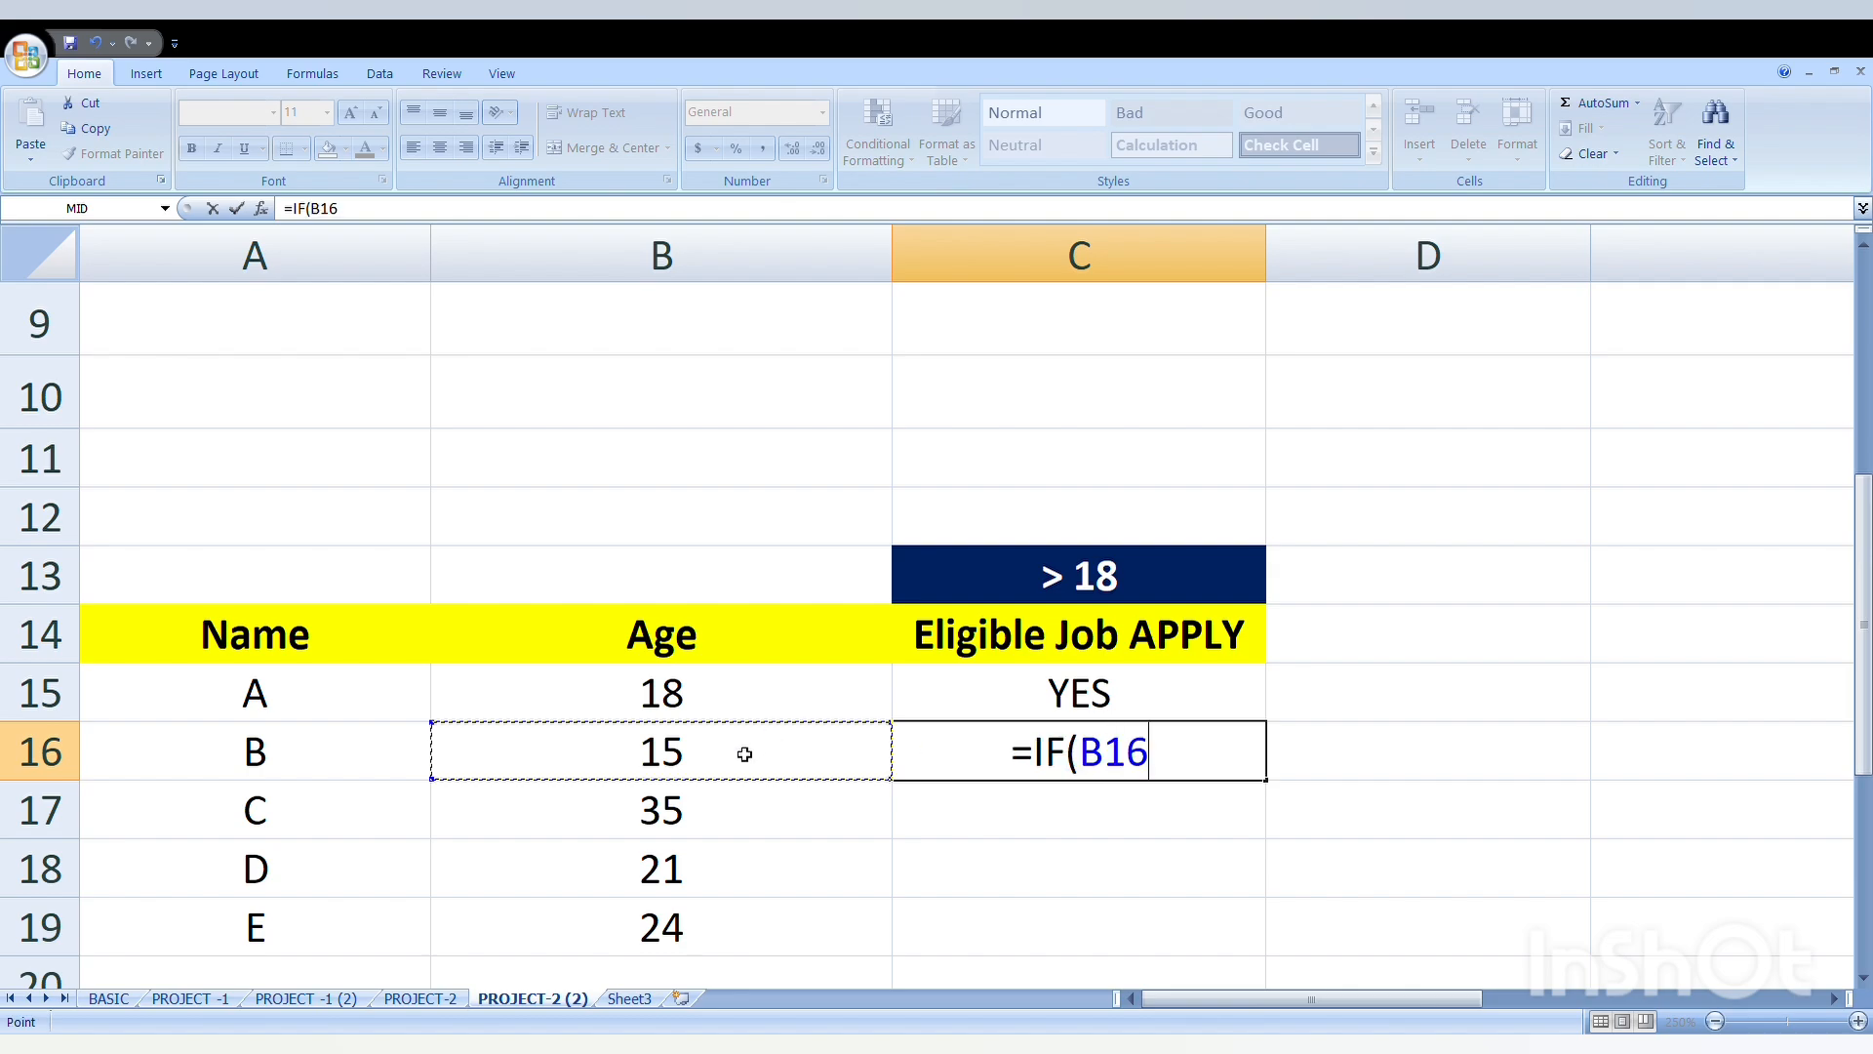
type(">=")
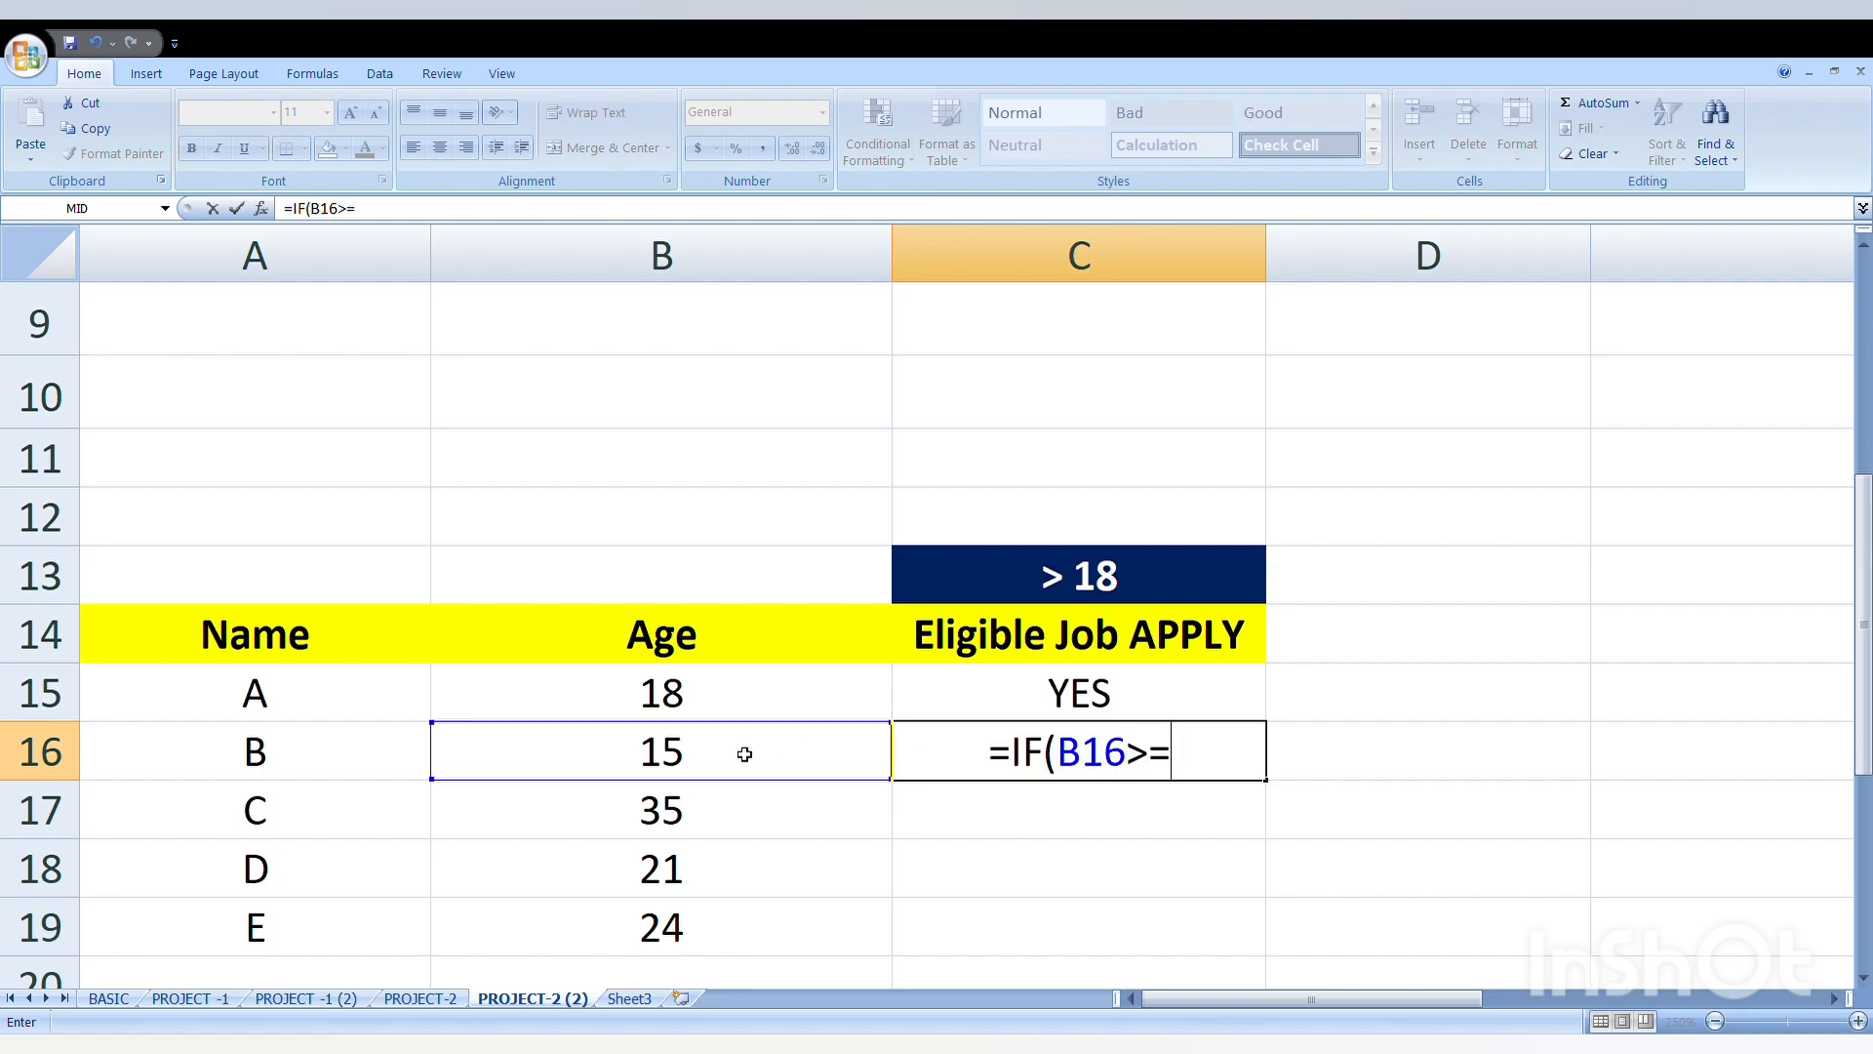
type("18,")
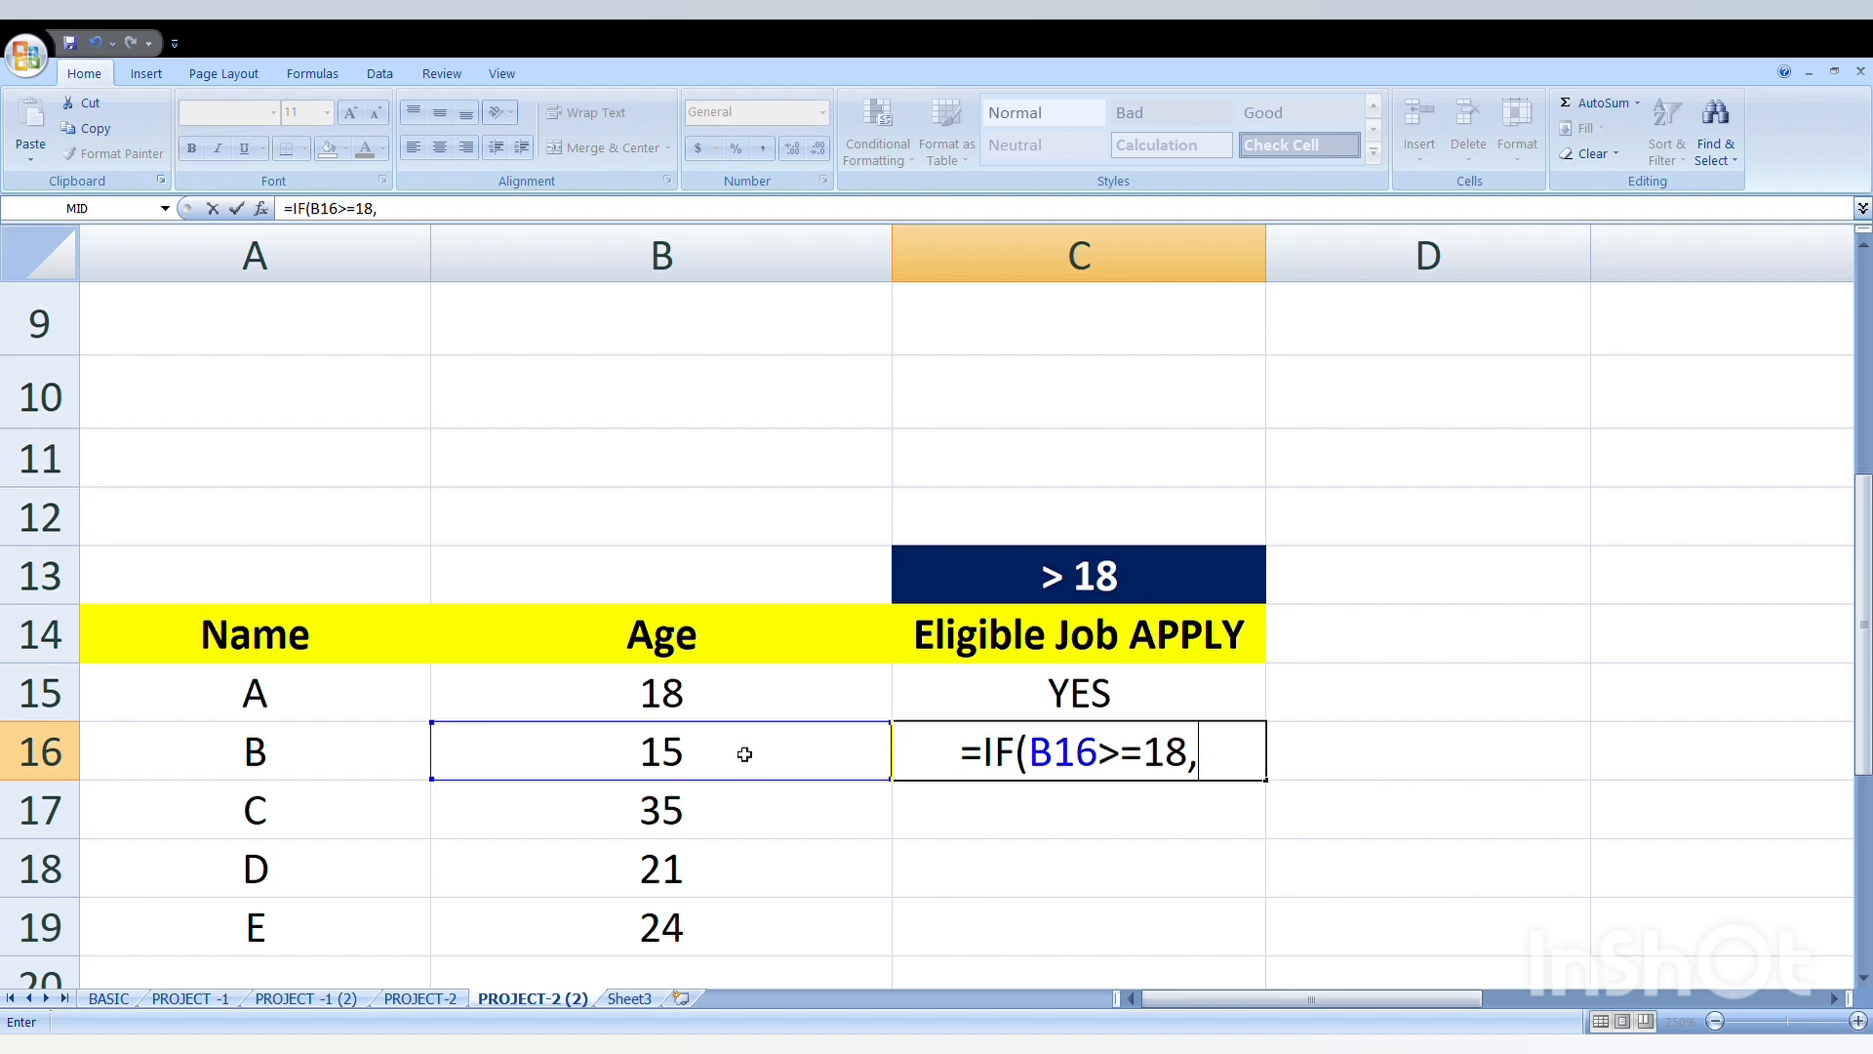
type("\"Y")
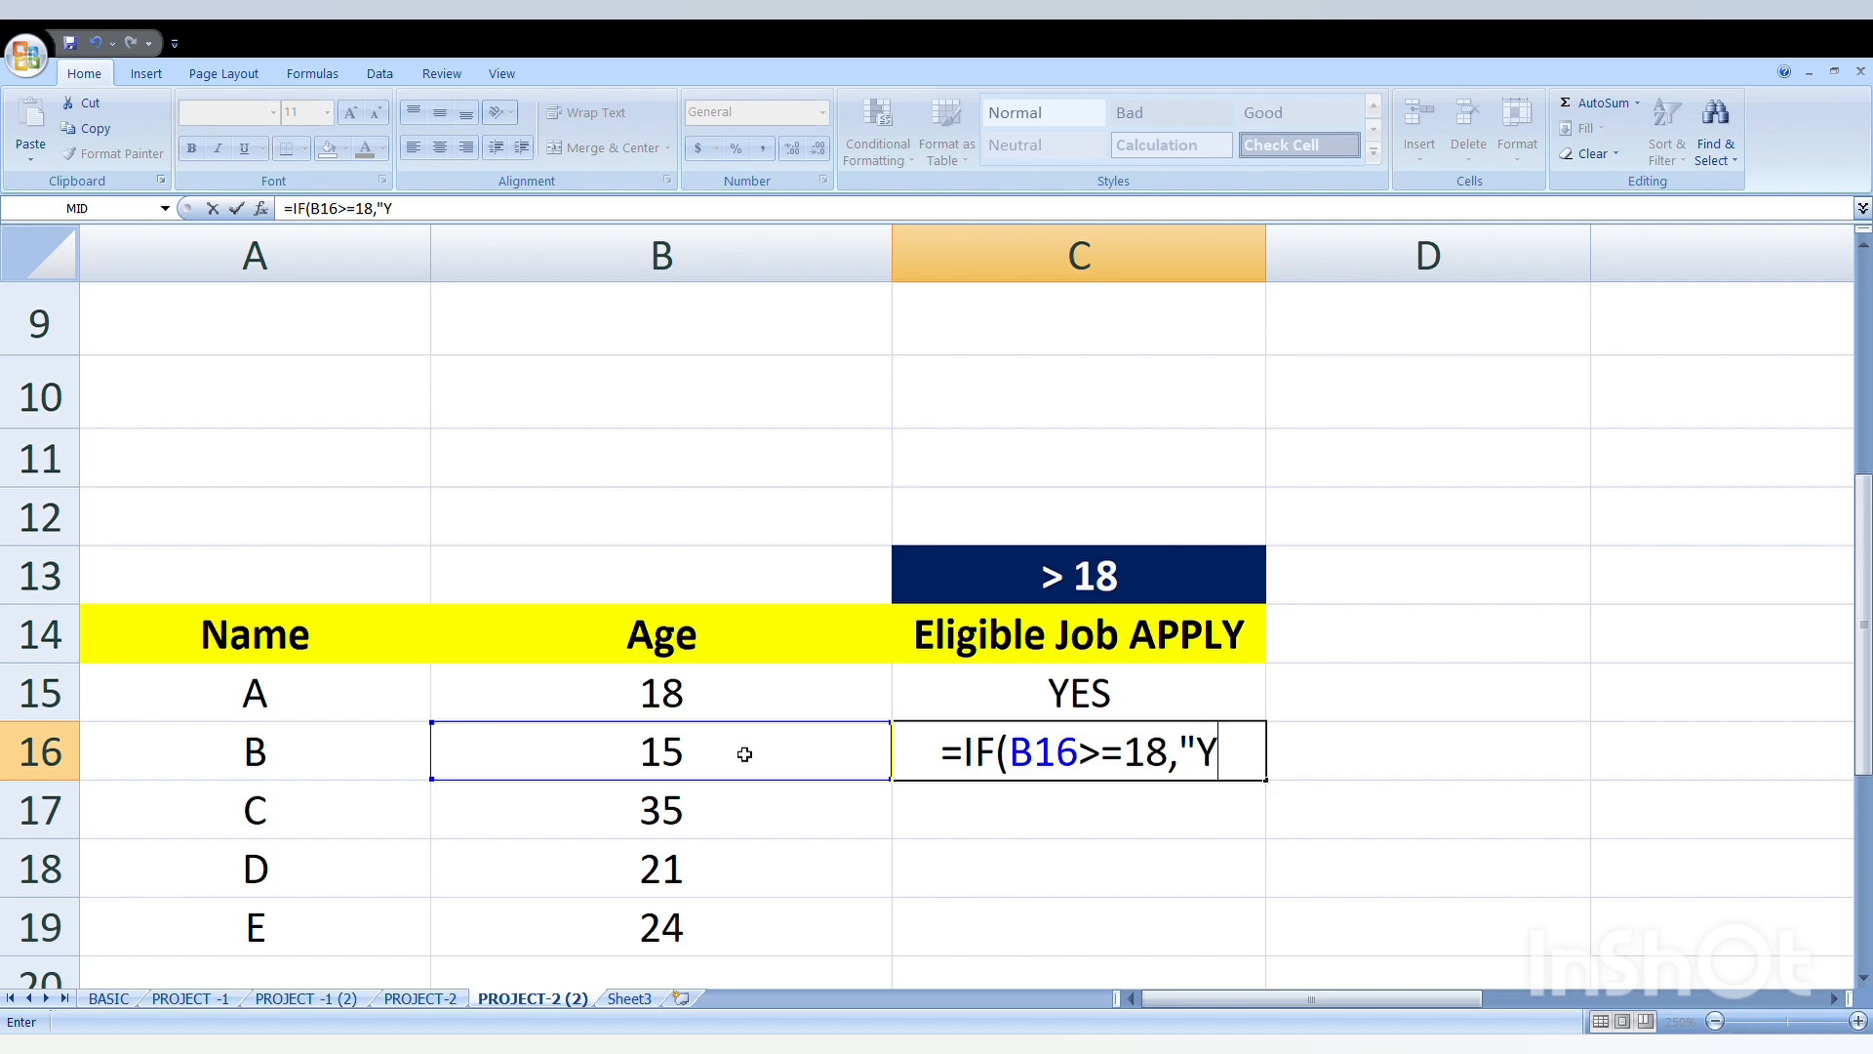
type("ES\",")
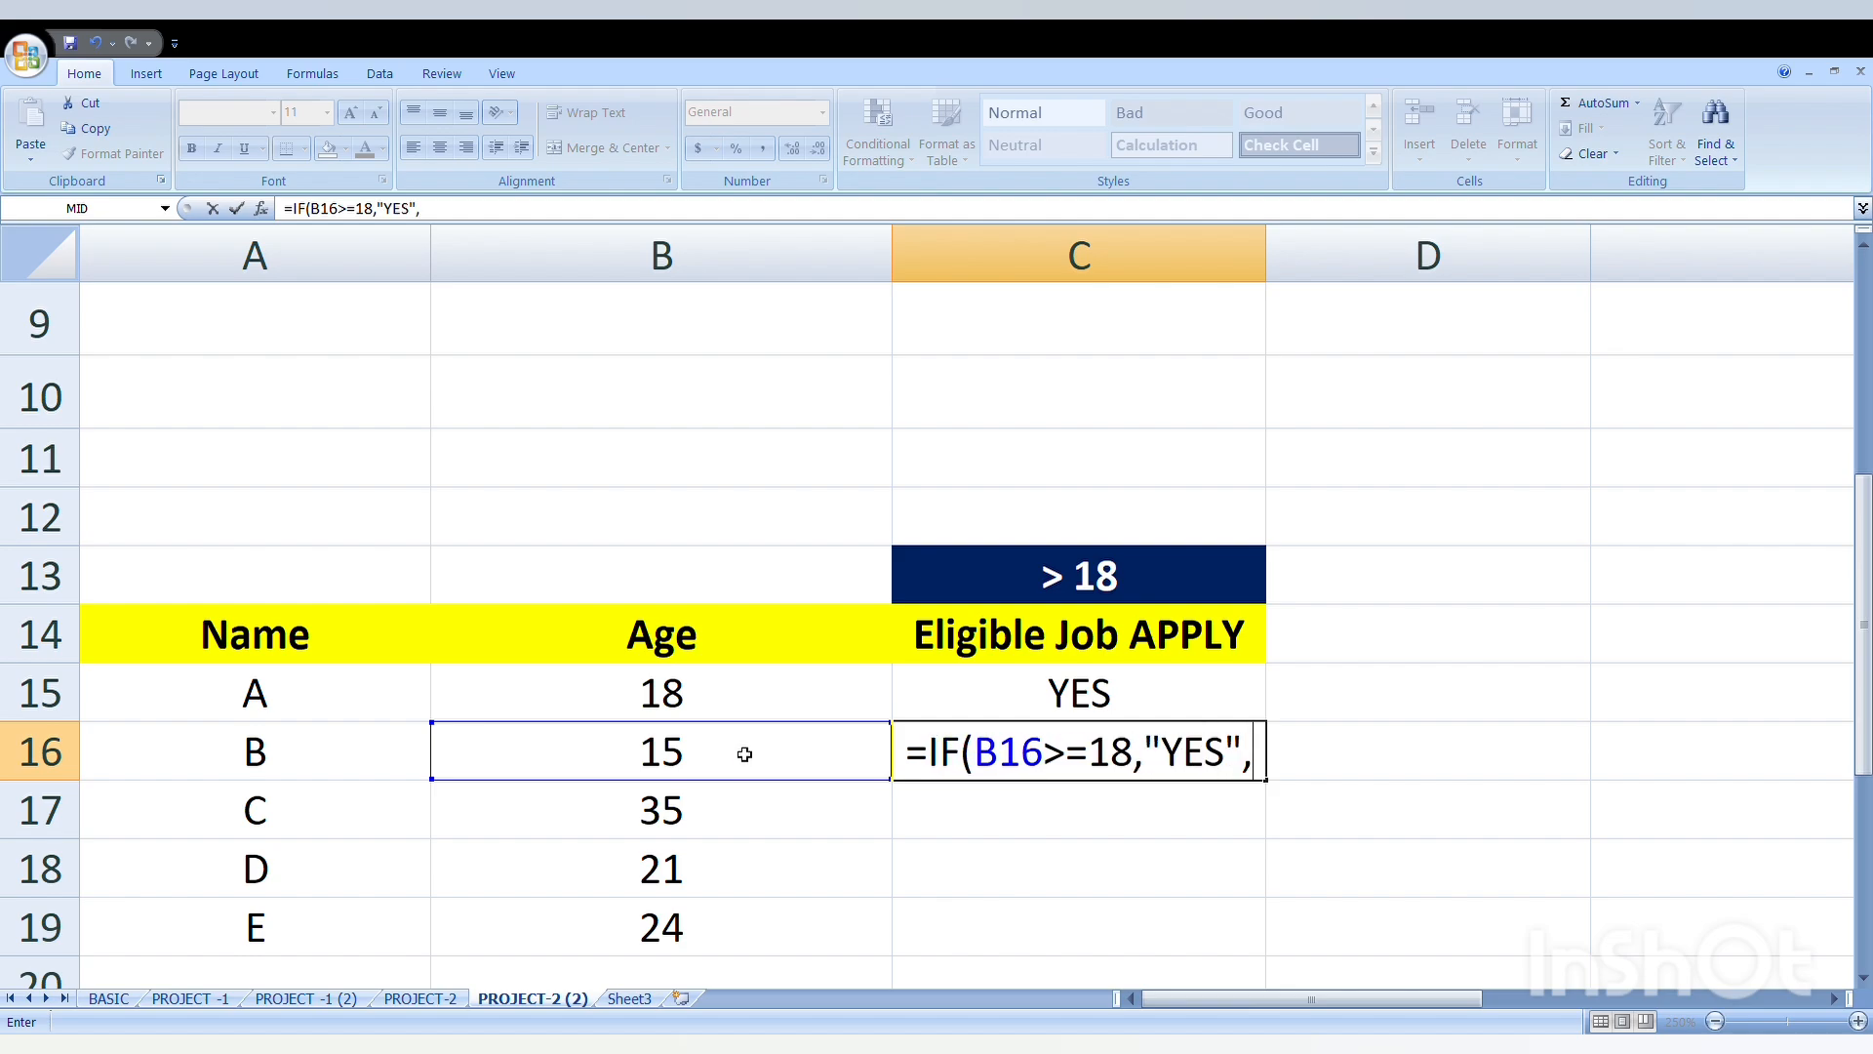
type("\"")
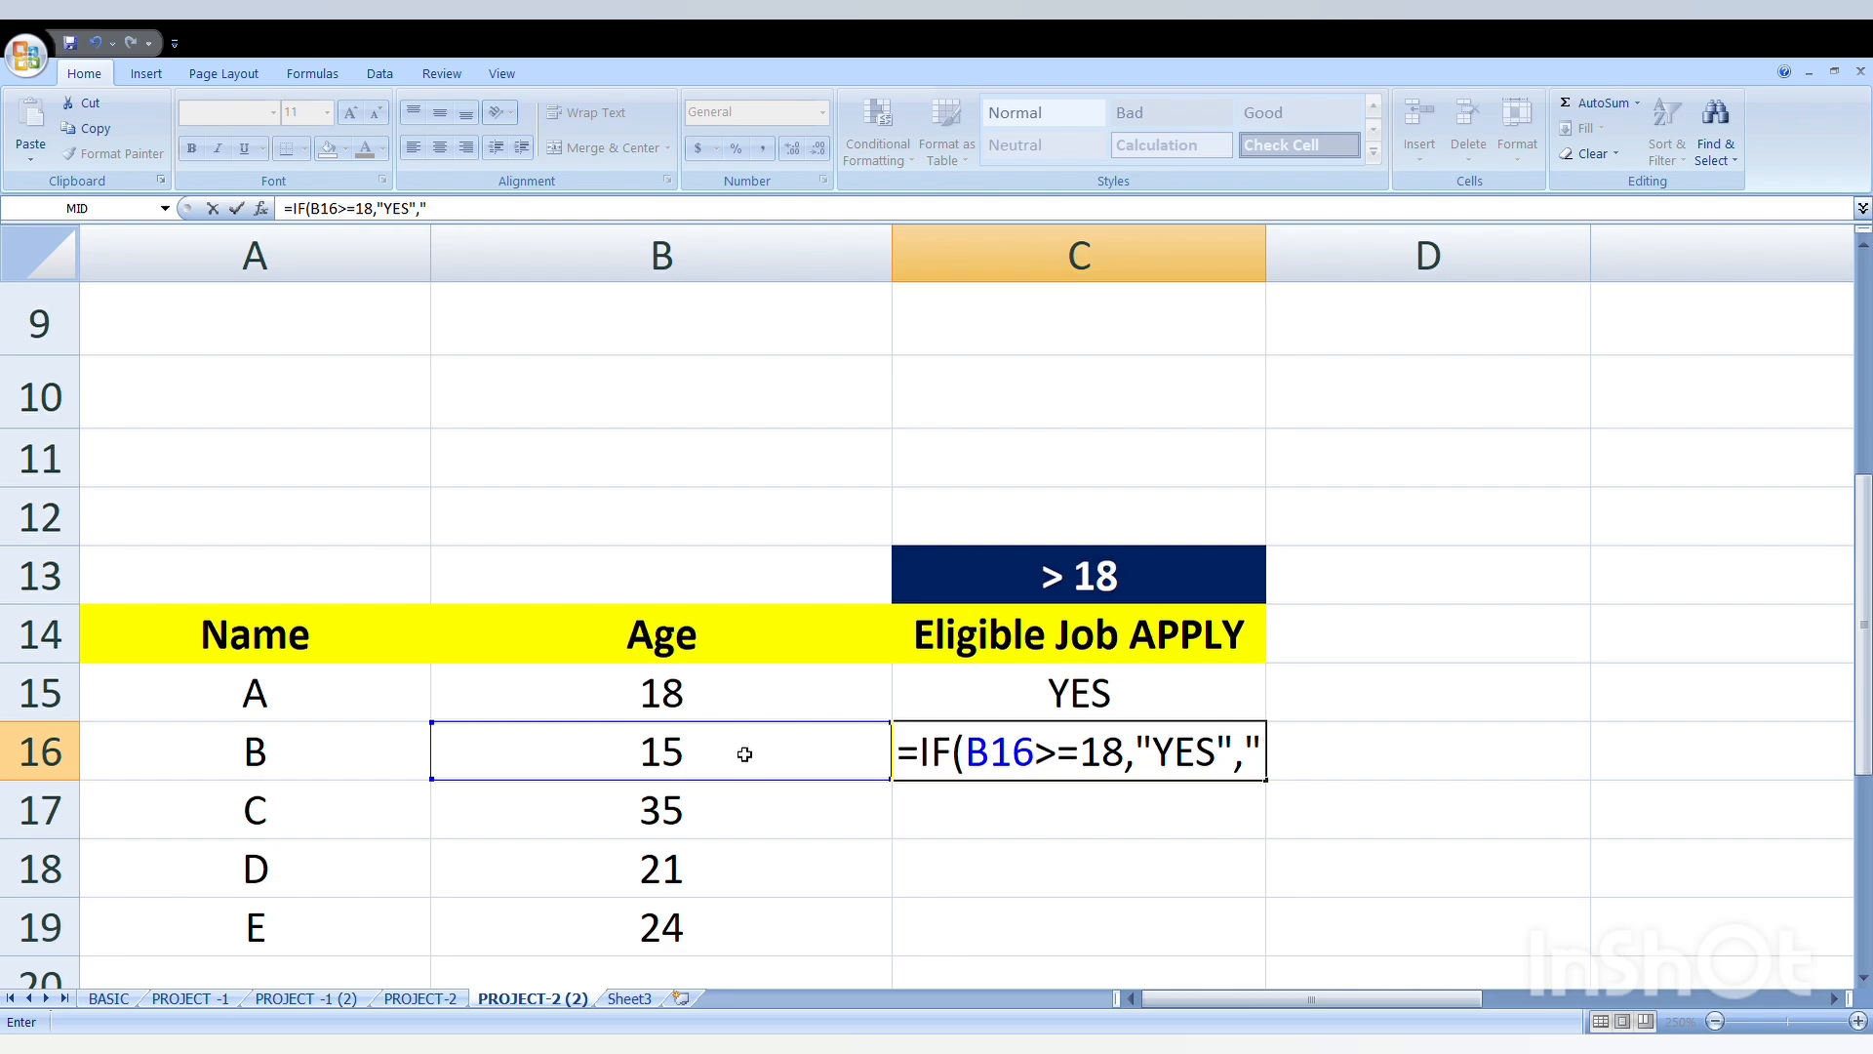
type(" \"")
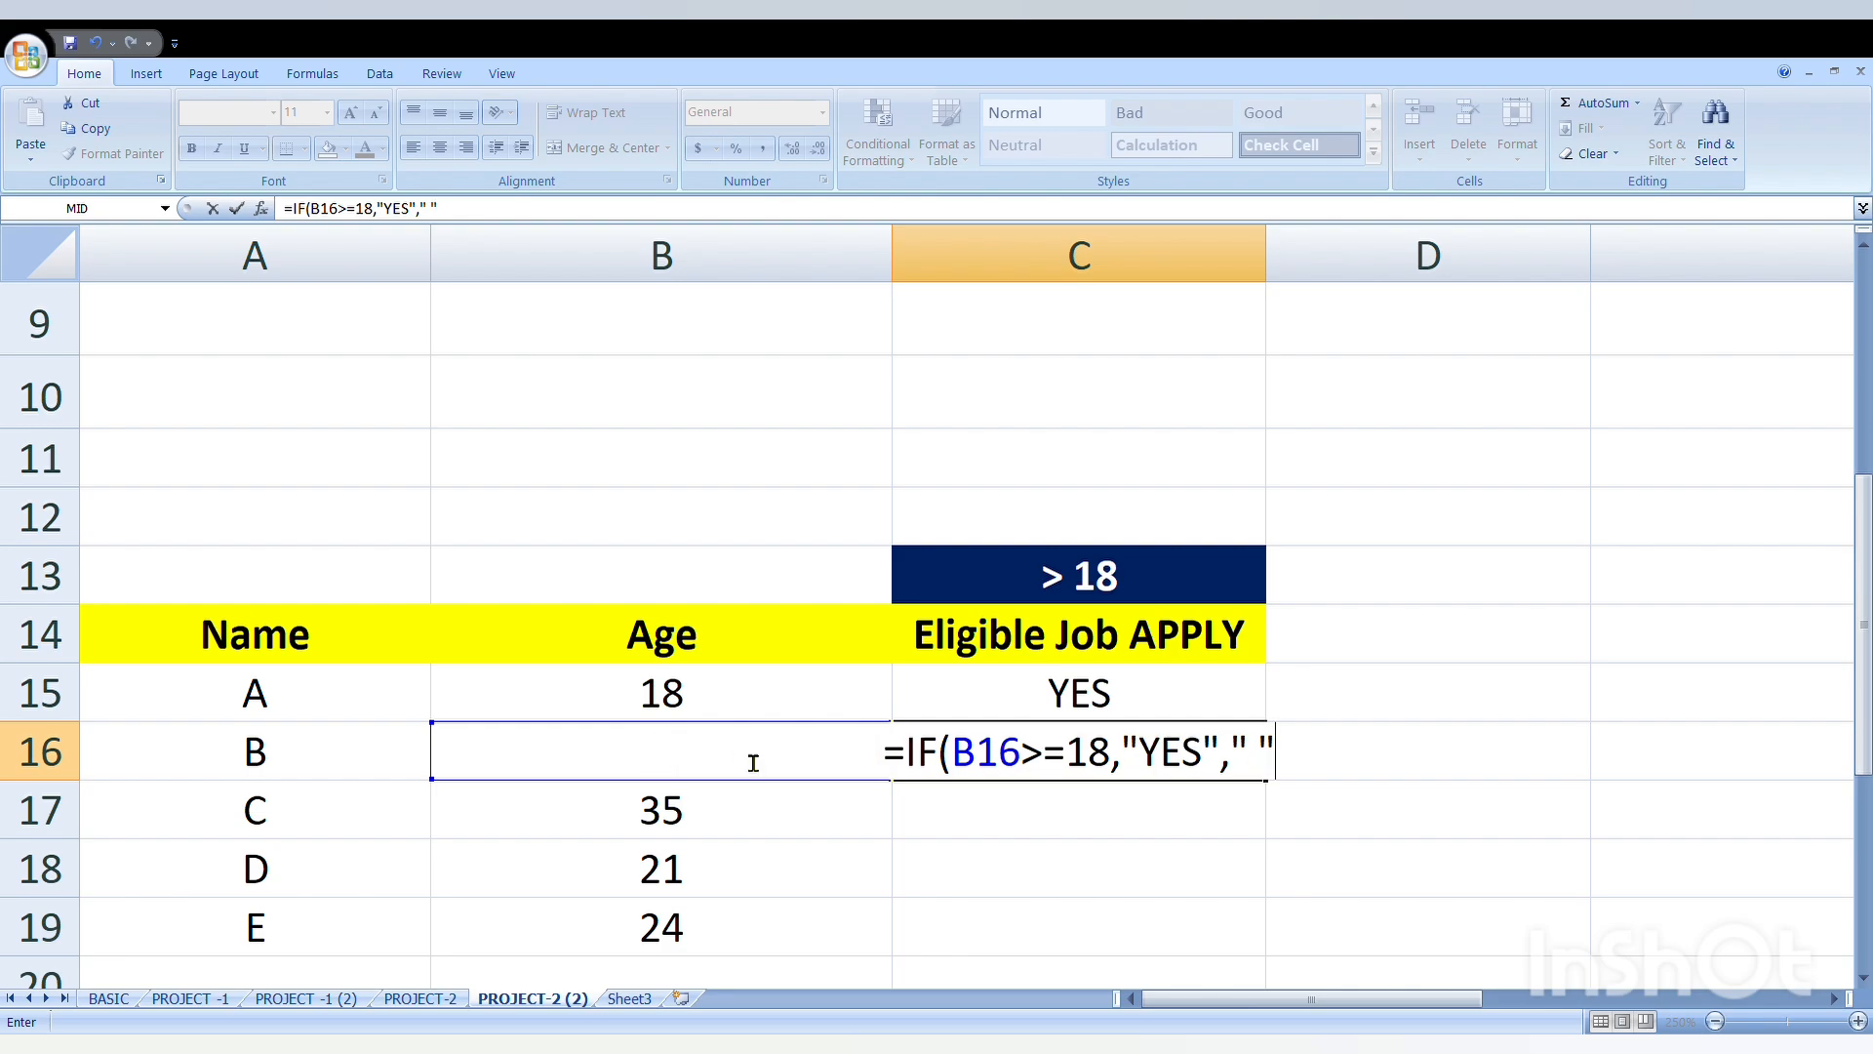
type(")")
key("Return")
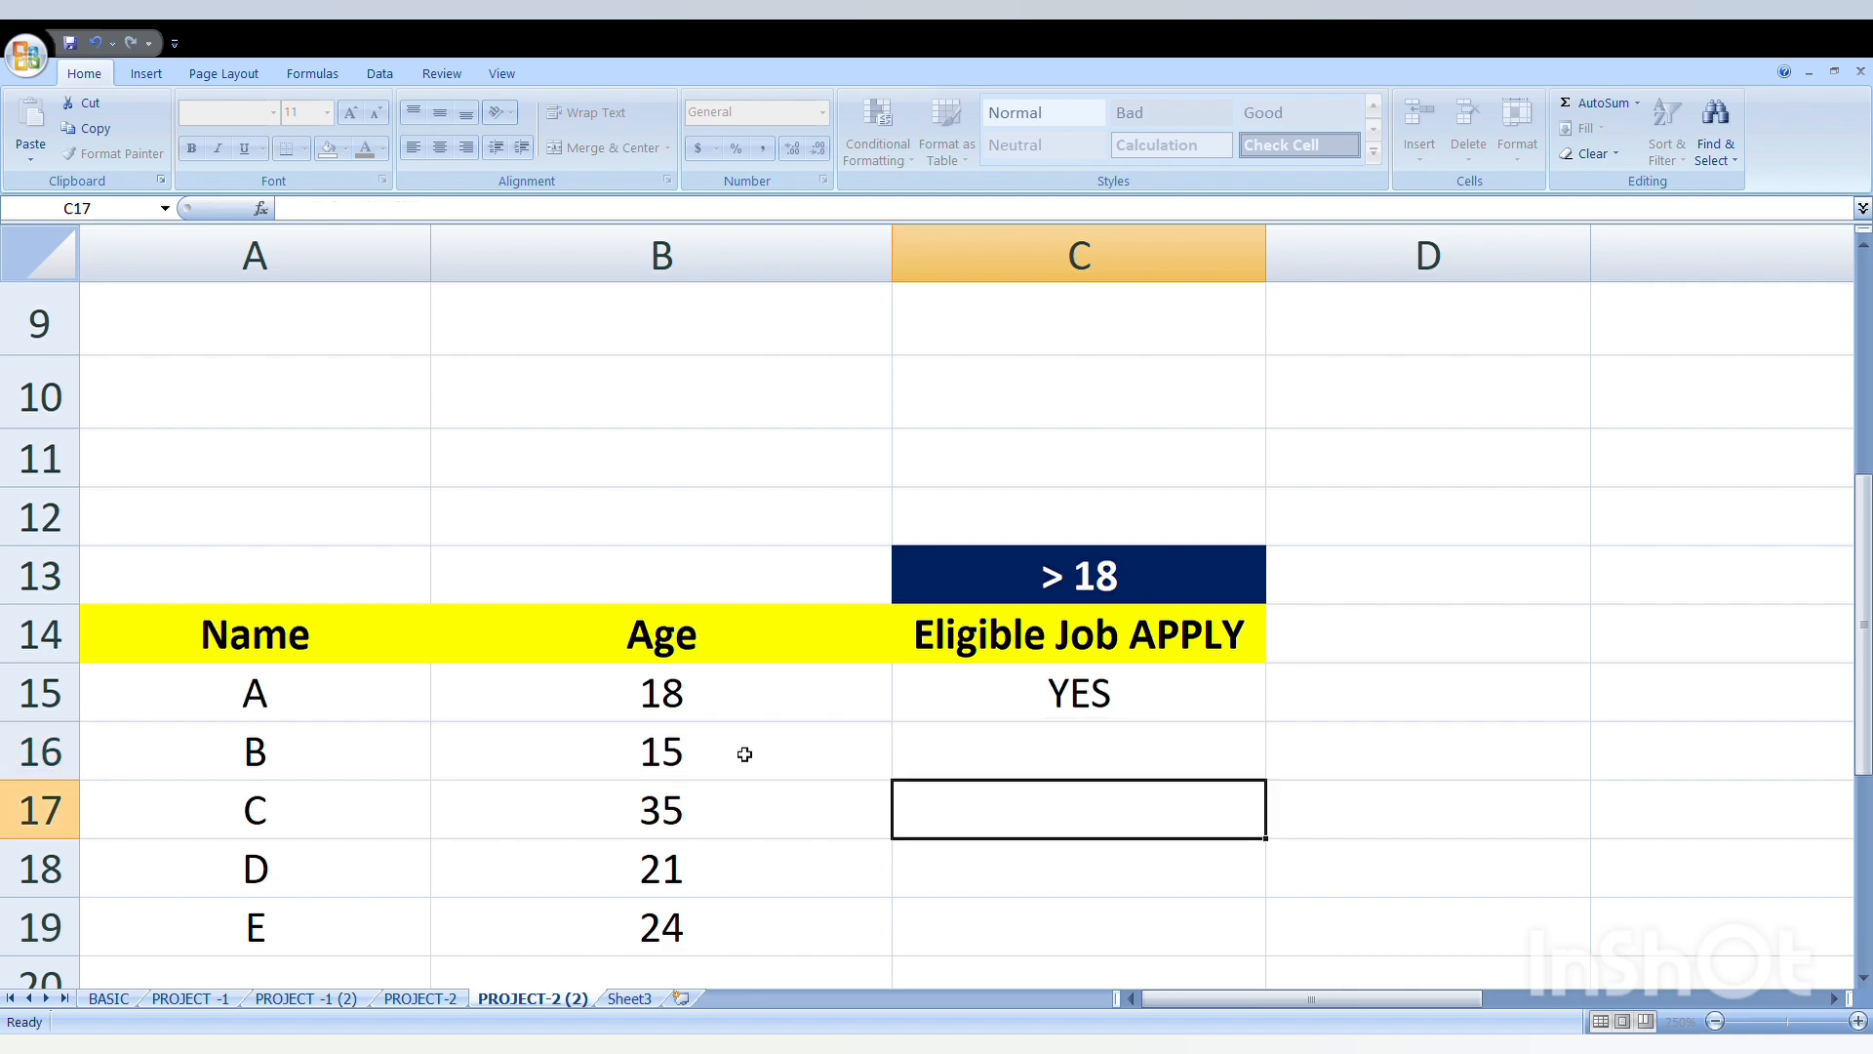
Fill the C15 eligibility formula down through C19, and set the age of D in B18 to 17
left_click(1156, 699)
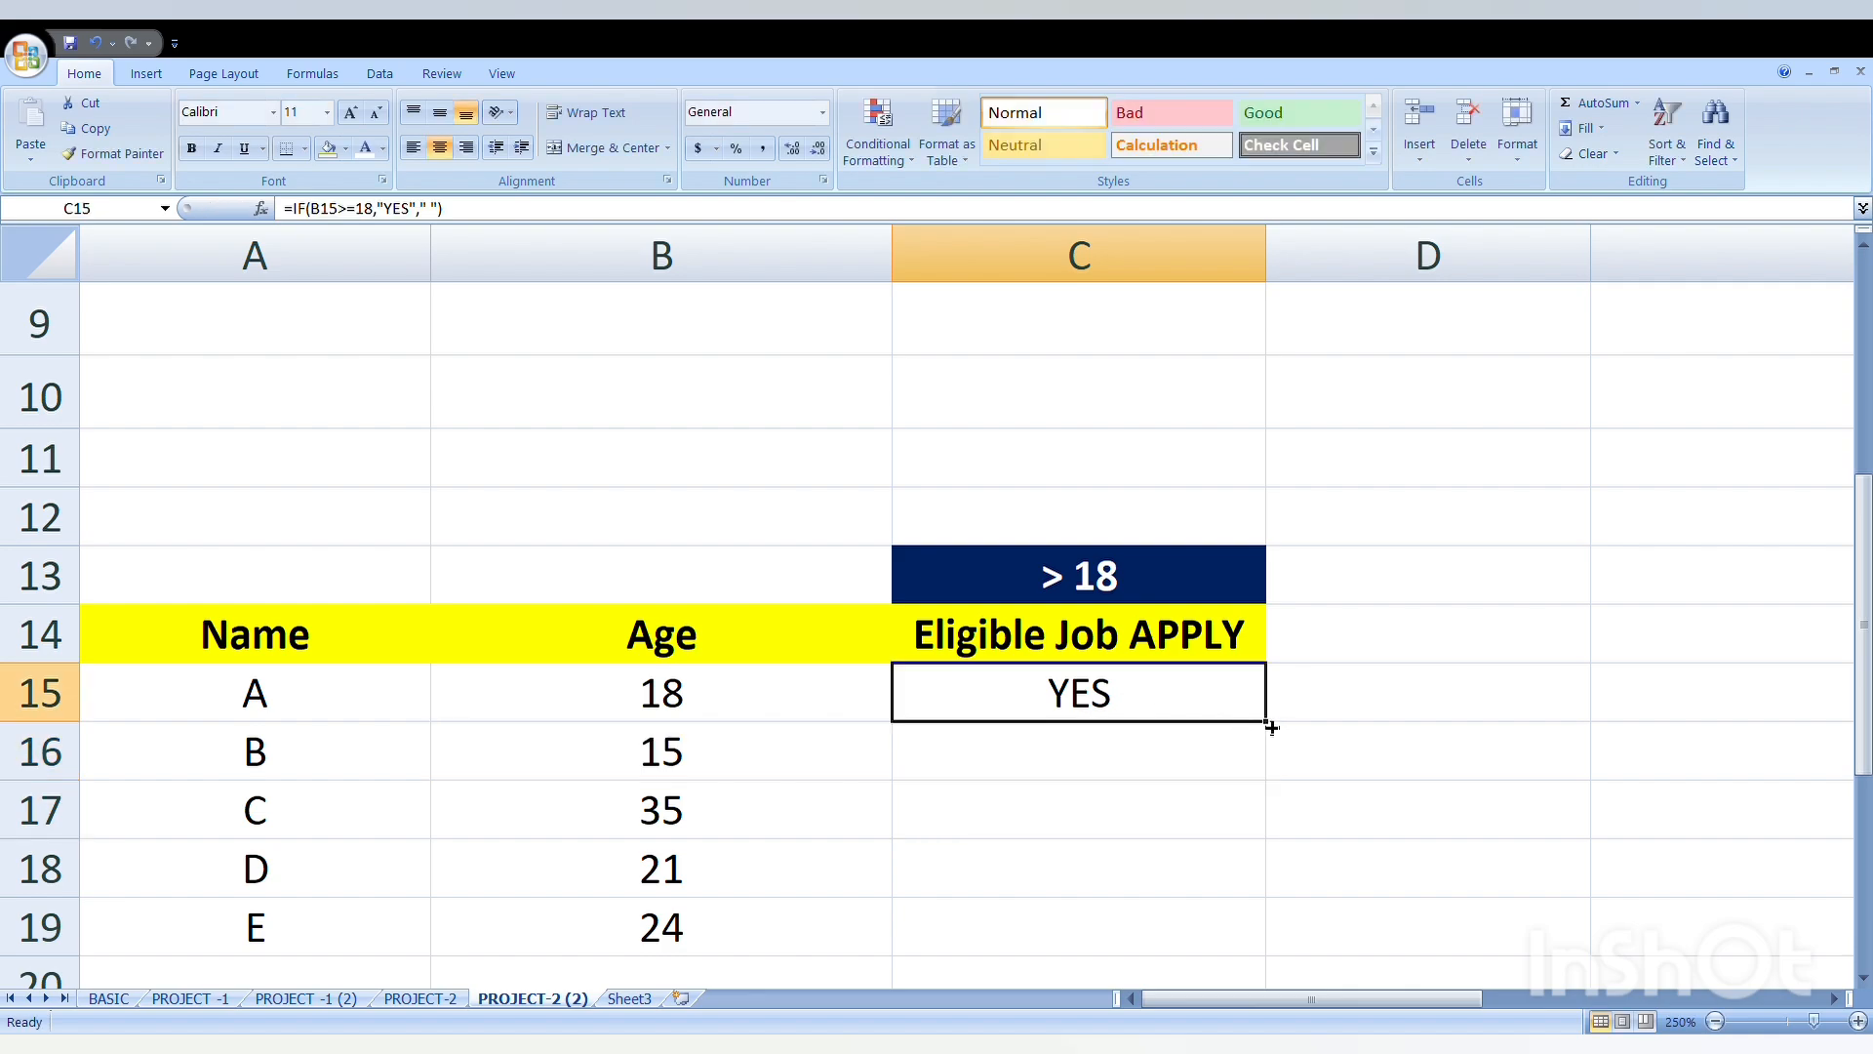
left_click_drag(1270, 726, 1261, 949)
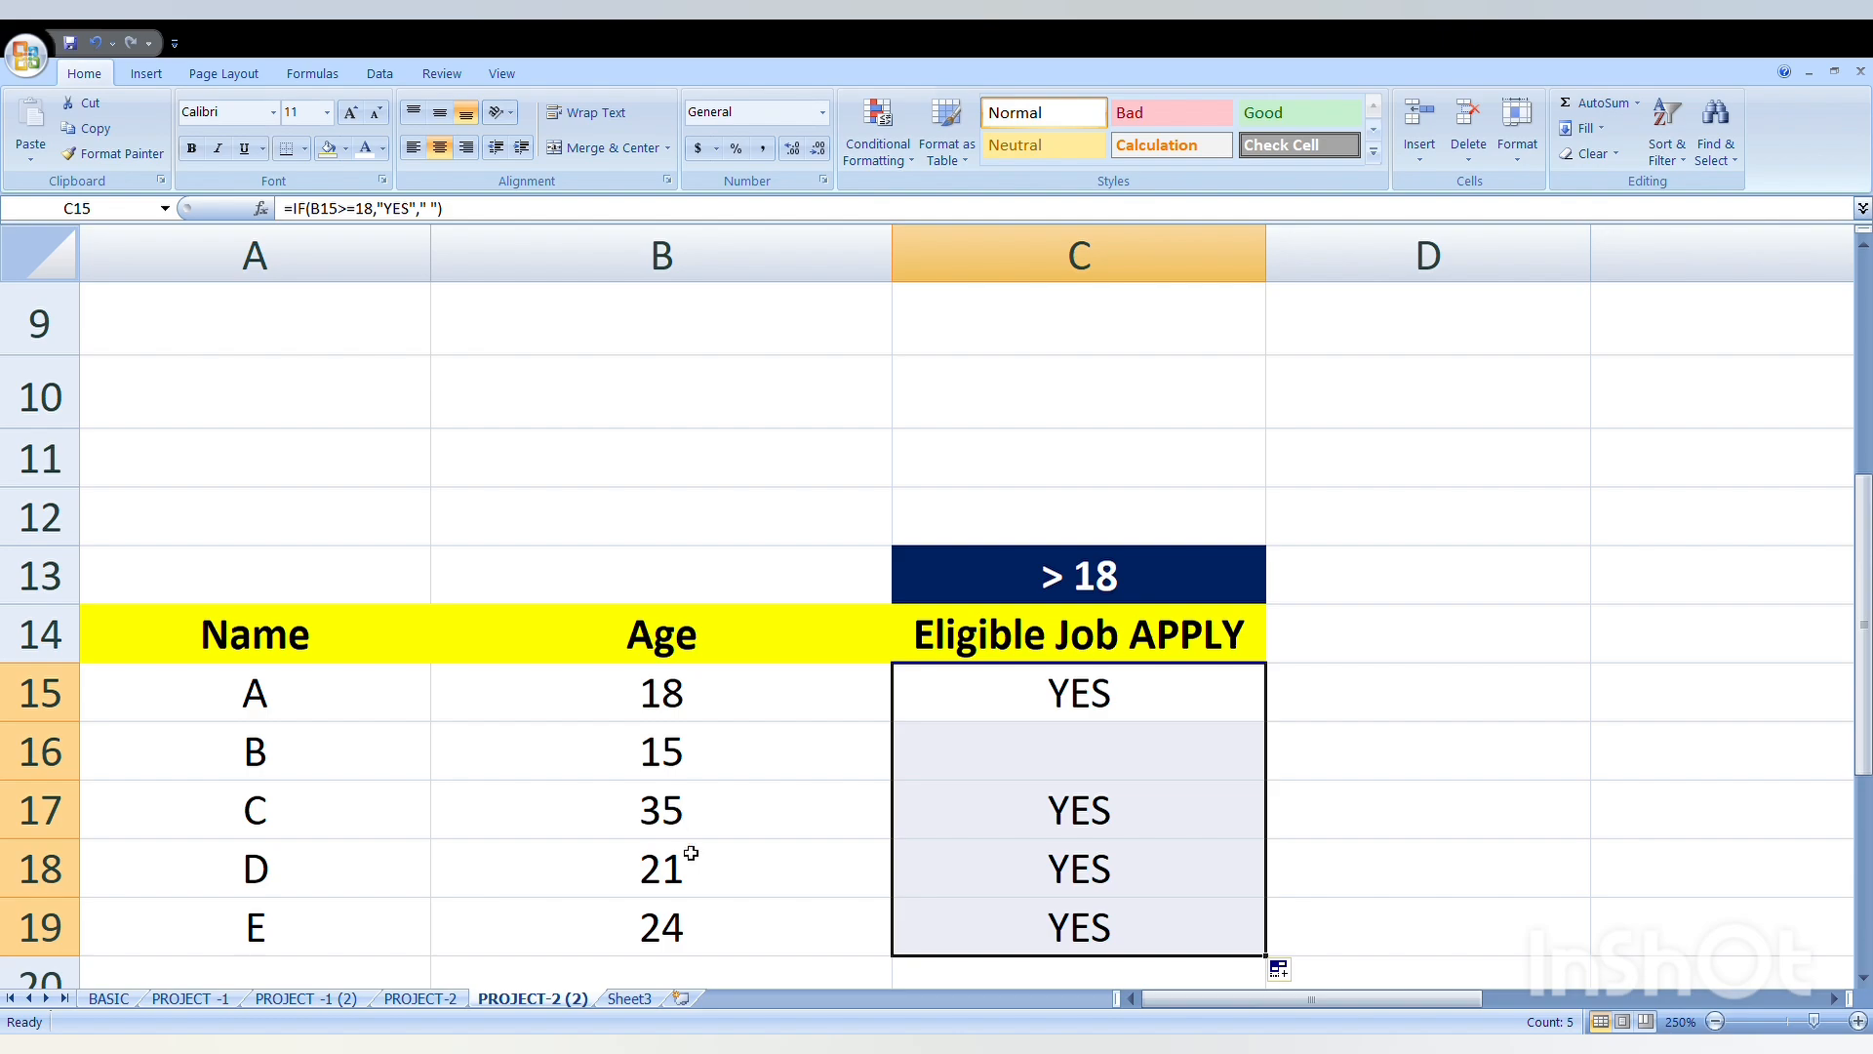
left_click(701, 883)
type("1")
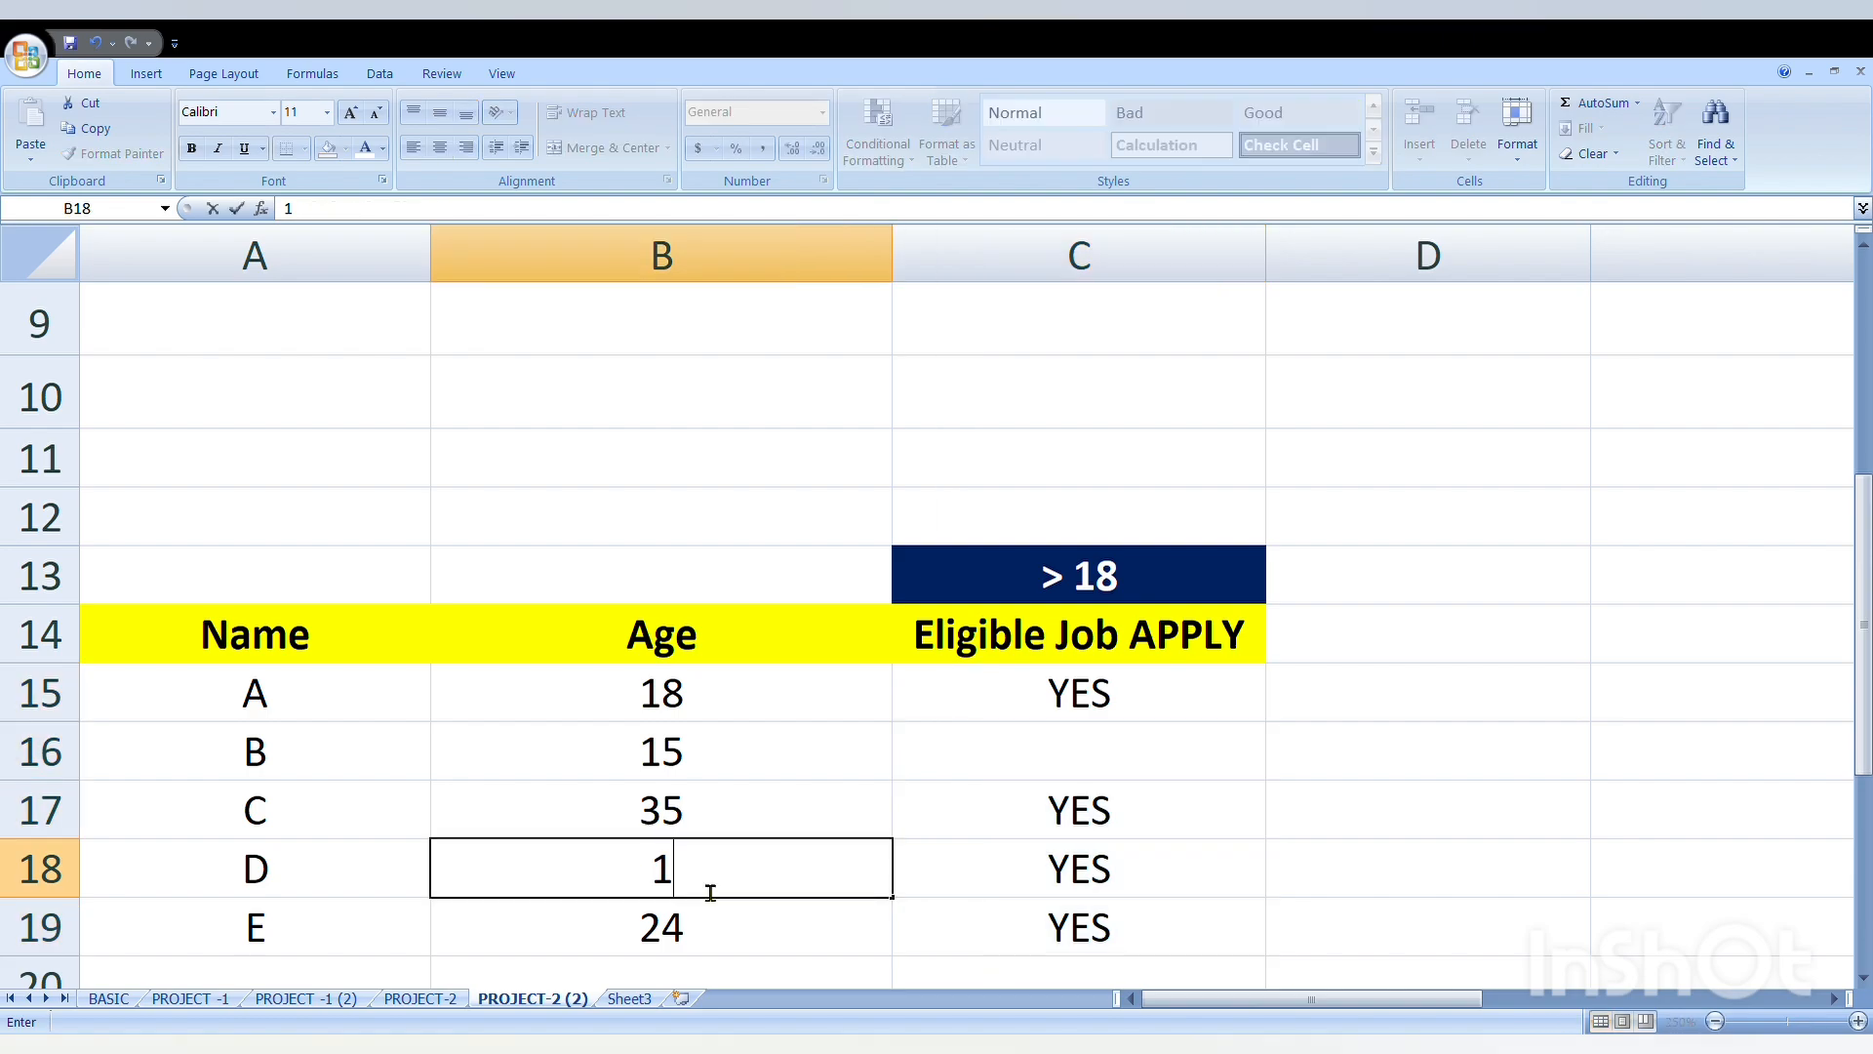
type("7")
key("Return")
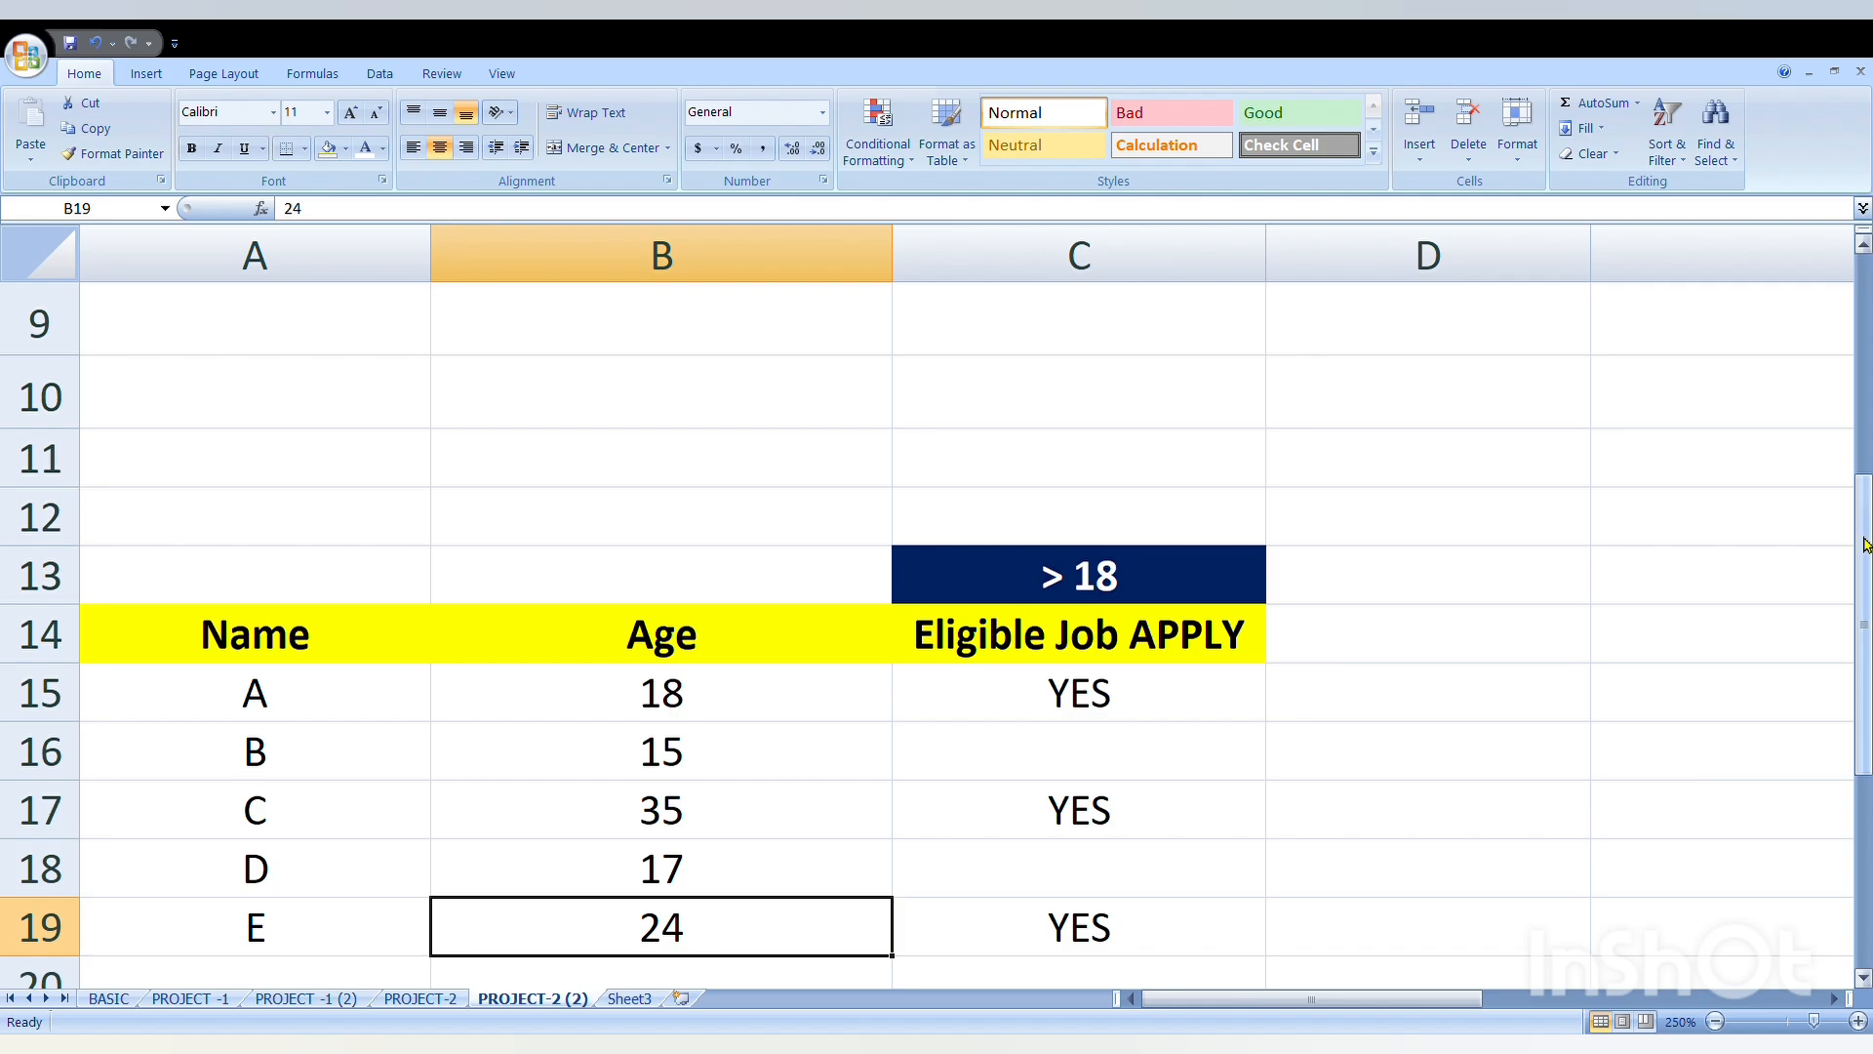
Narrow columns B and C to make the Condition and Grade table more compact
left_click_drag(1863, 551, 1864, 741)
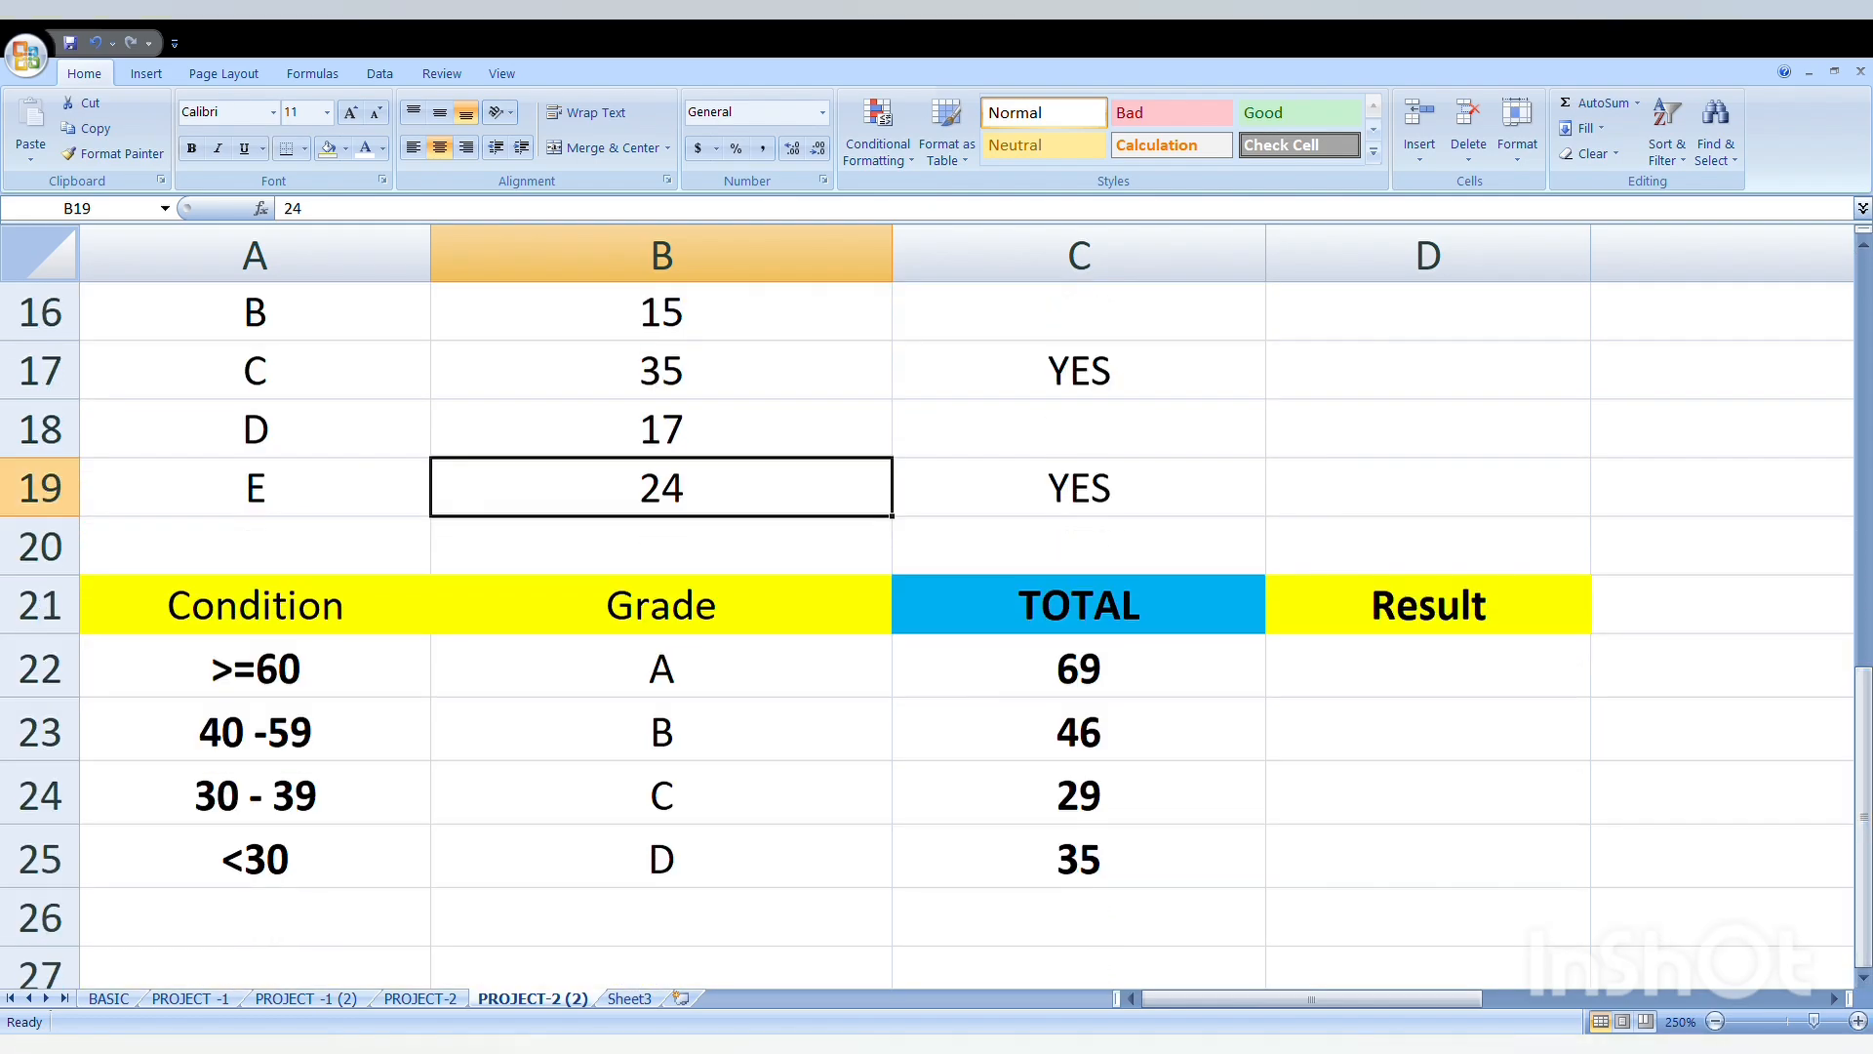
left_click(1863, 982)
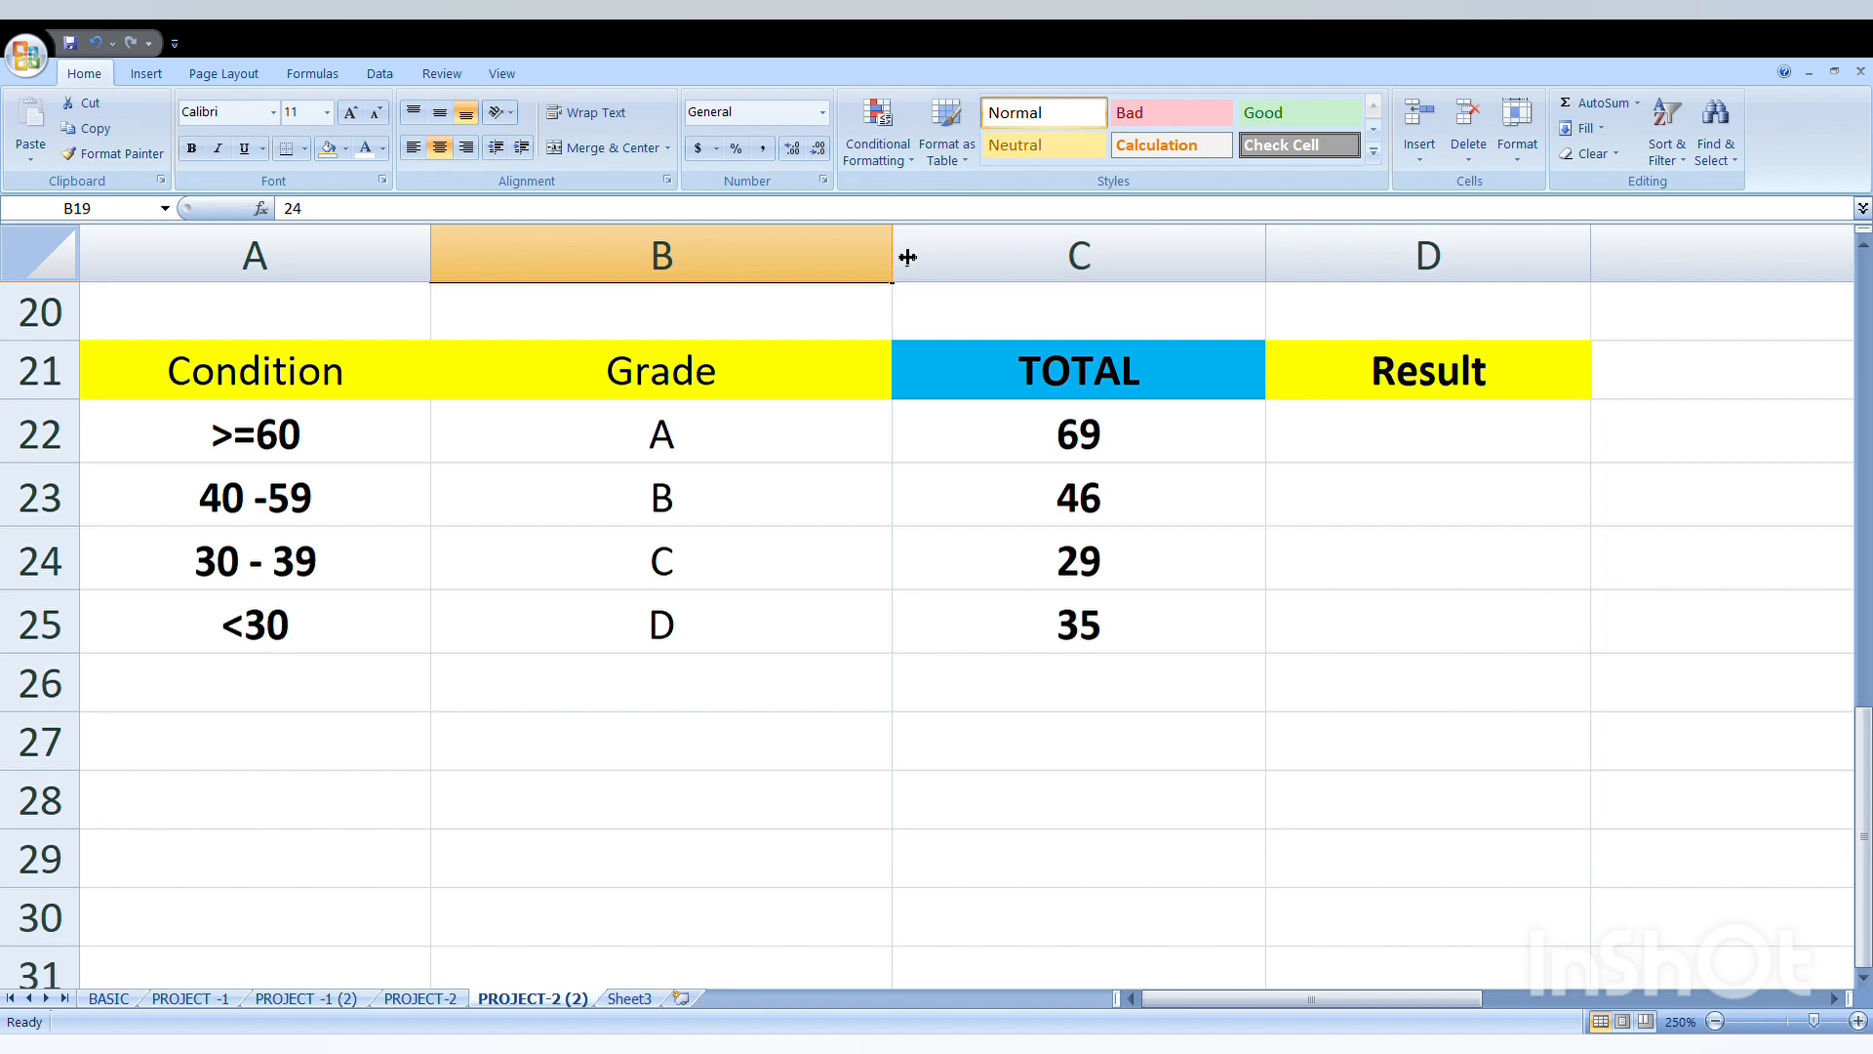
left_click_drag(893, 259, 796, 260)
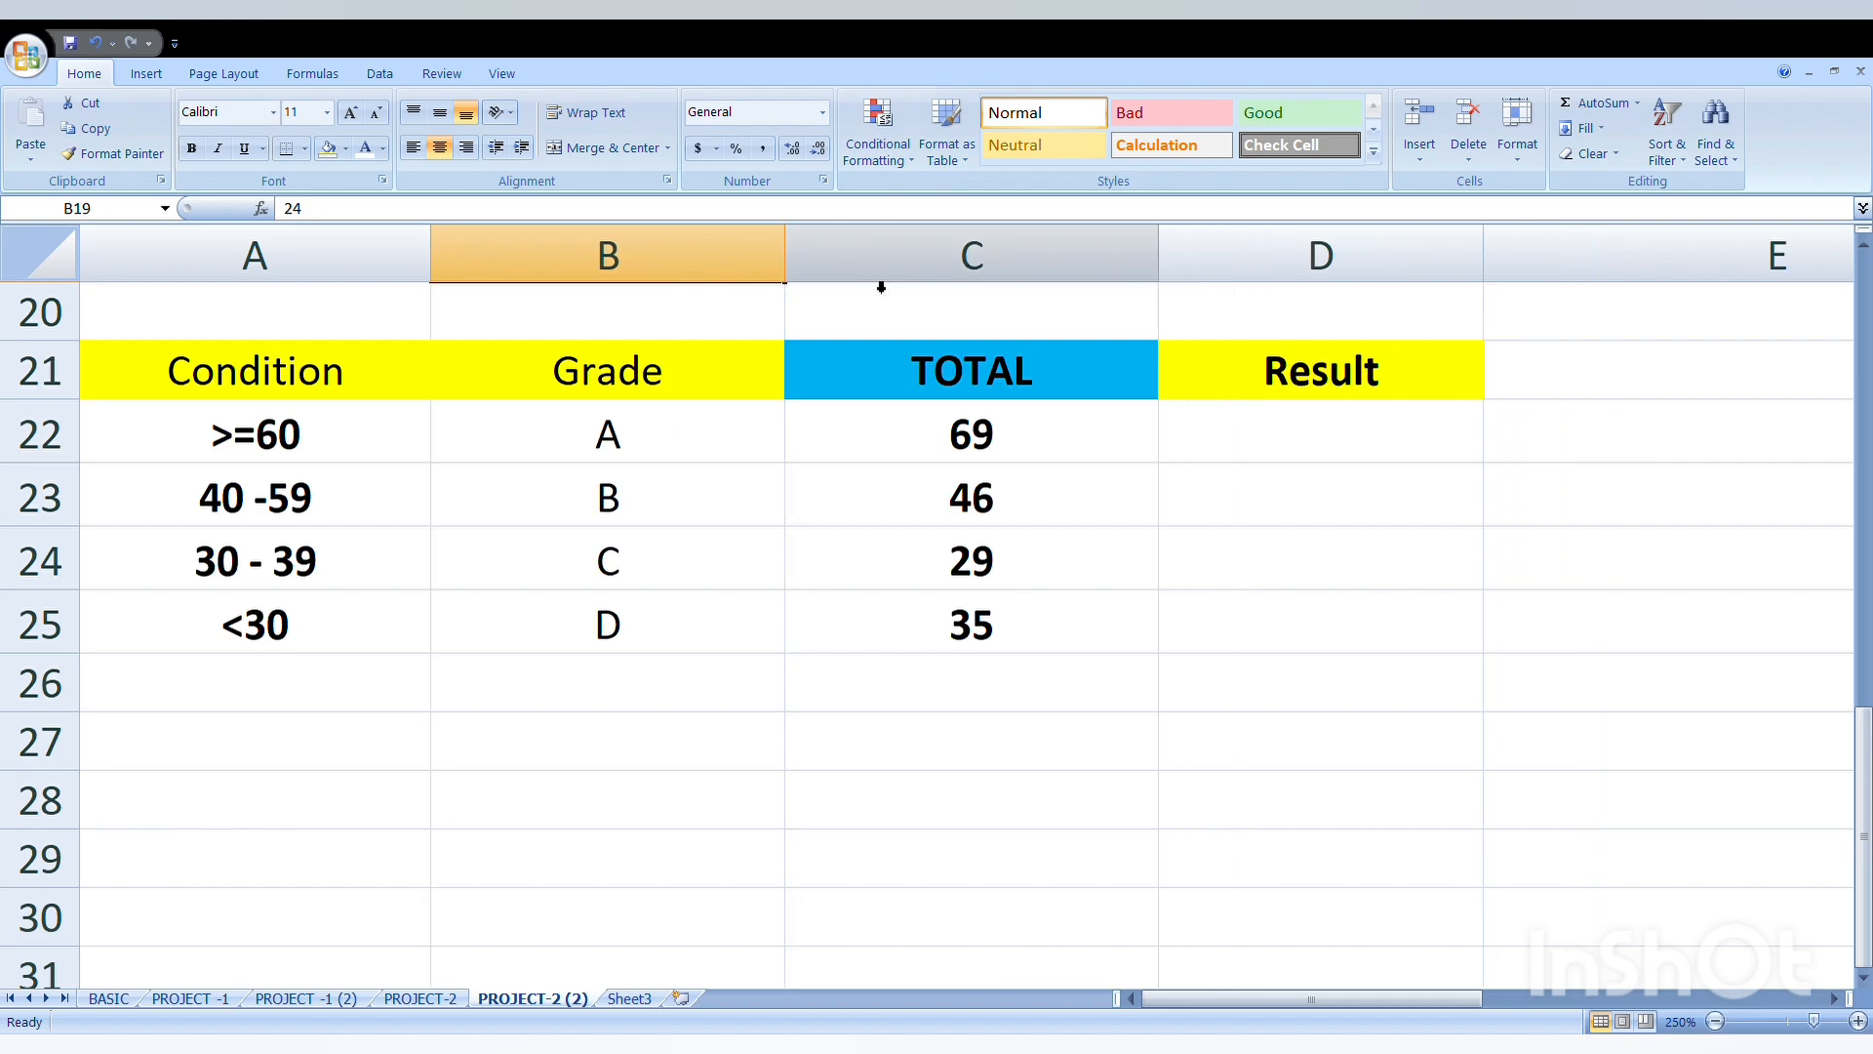
left_click_drag(1158, 261, 1008, 280)
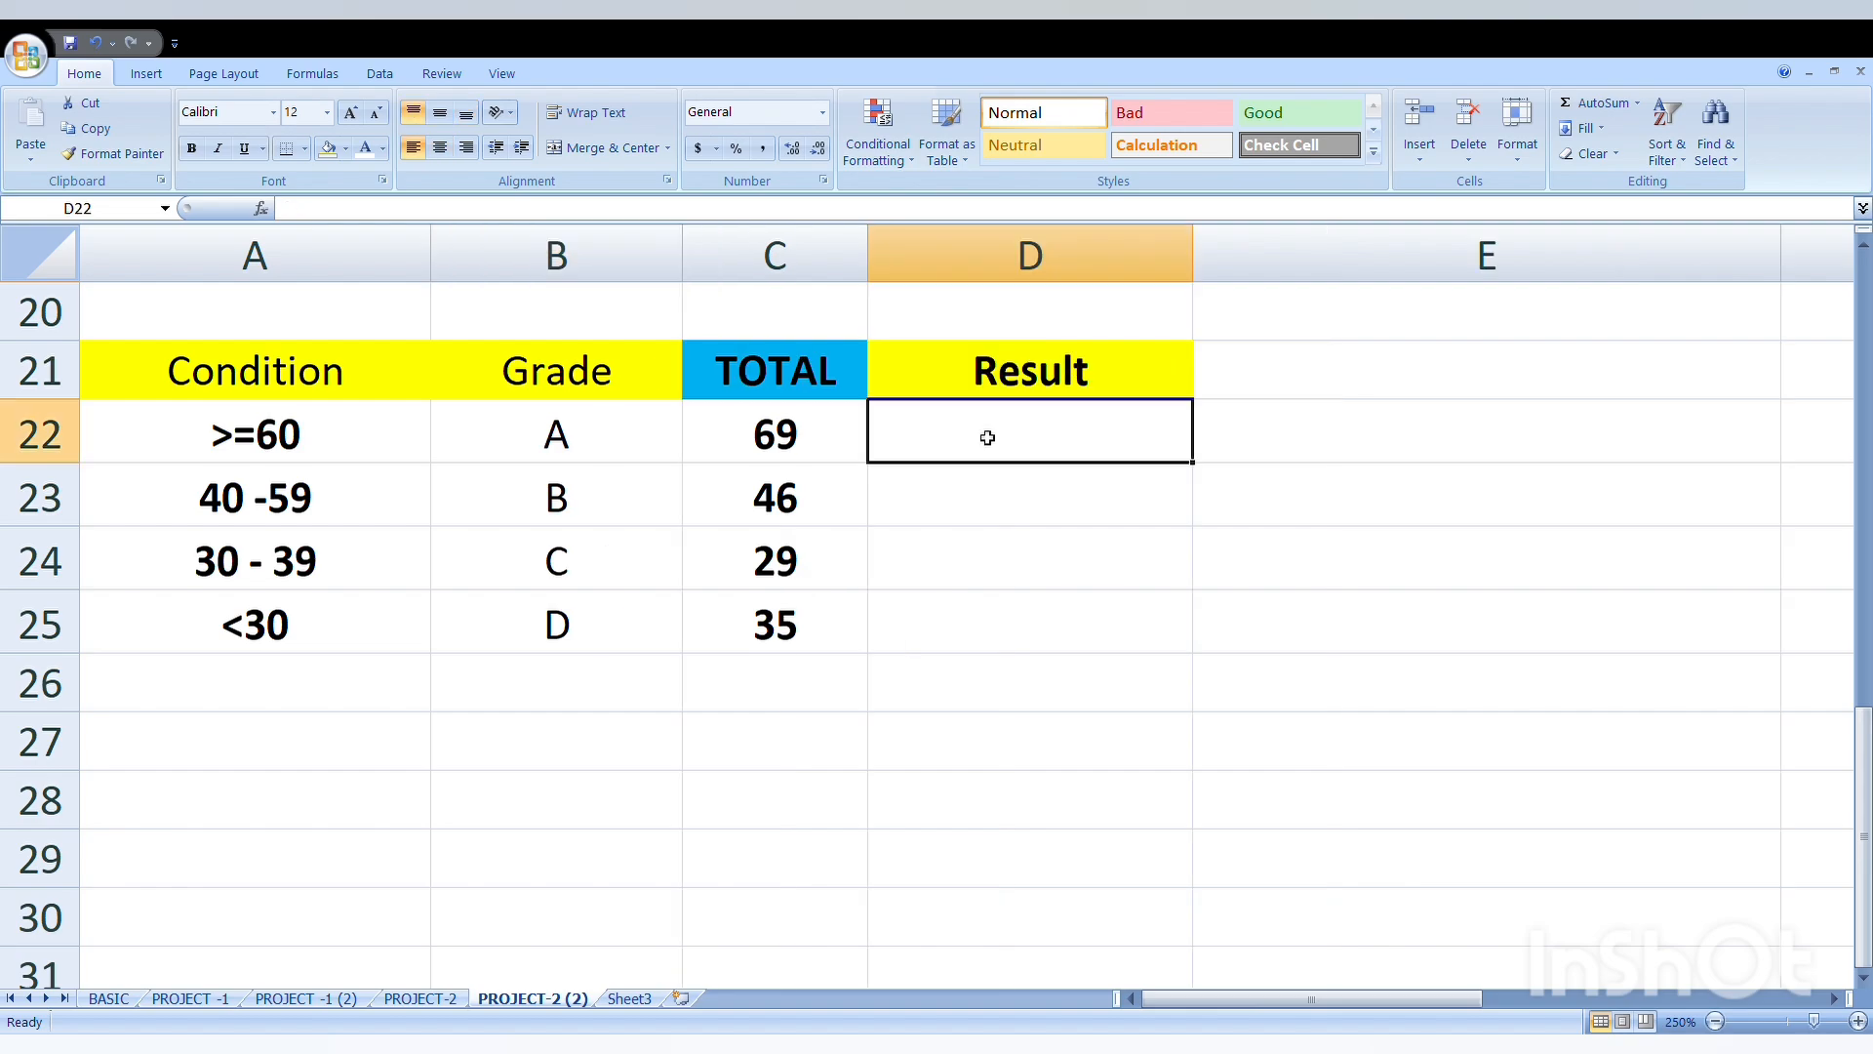
Begin an IF formula in Result cell D22 that returns "A" when C22>=60, with another IF as the false argument
type("=IF")
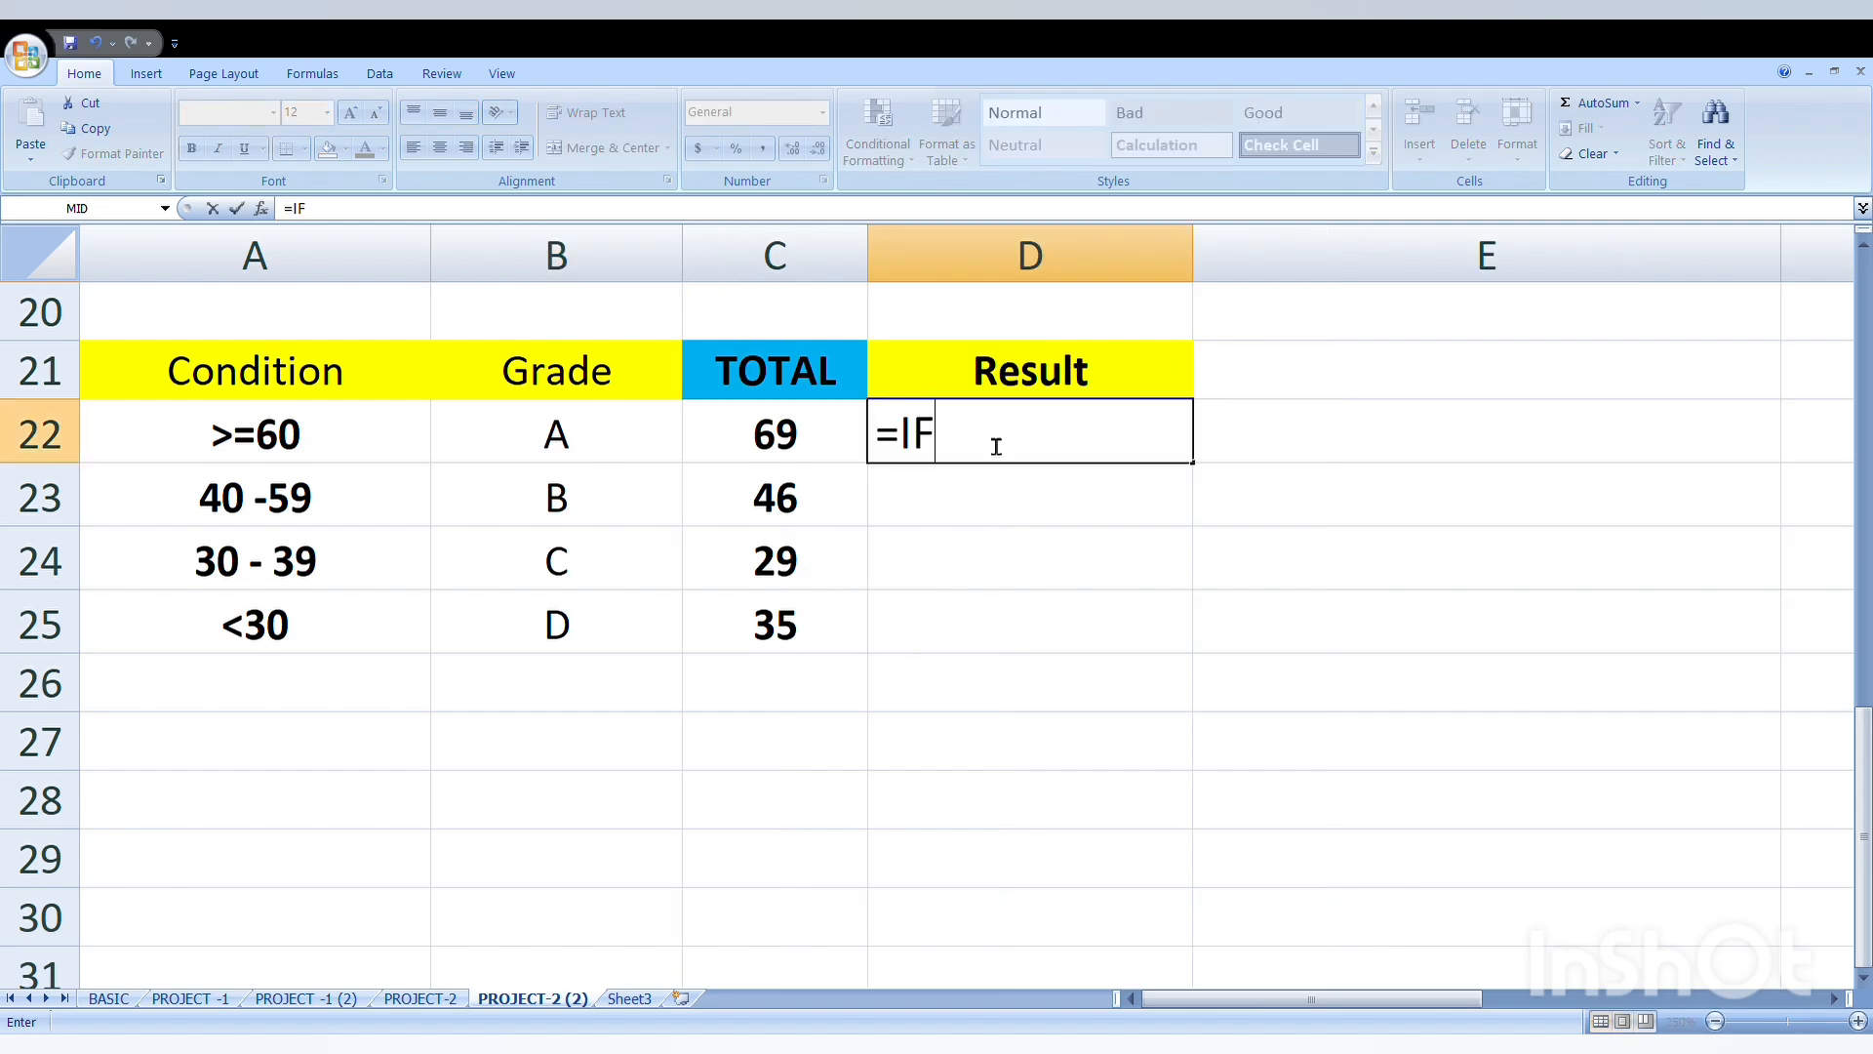
type("(")
left_click(795, 443)
type(">=")
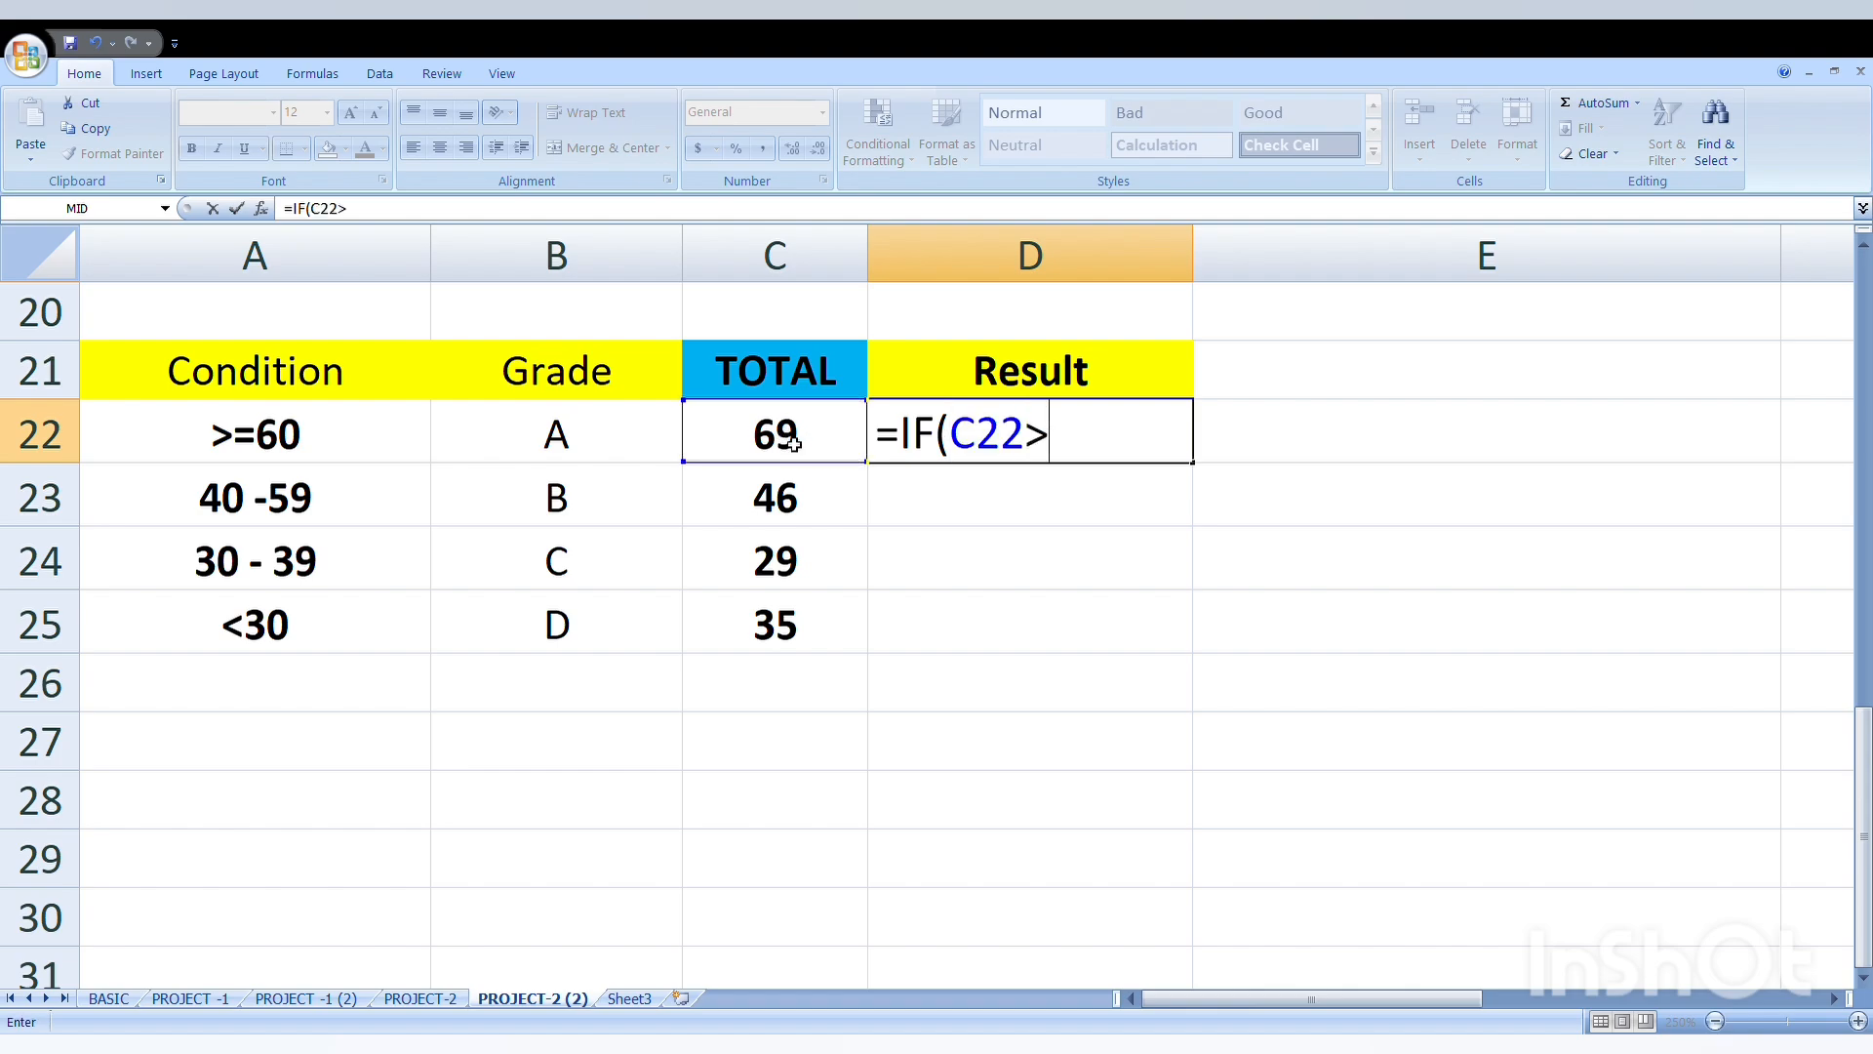
type("60")
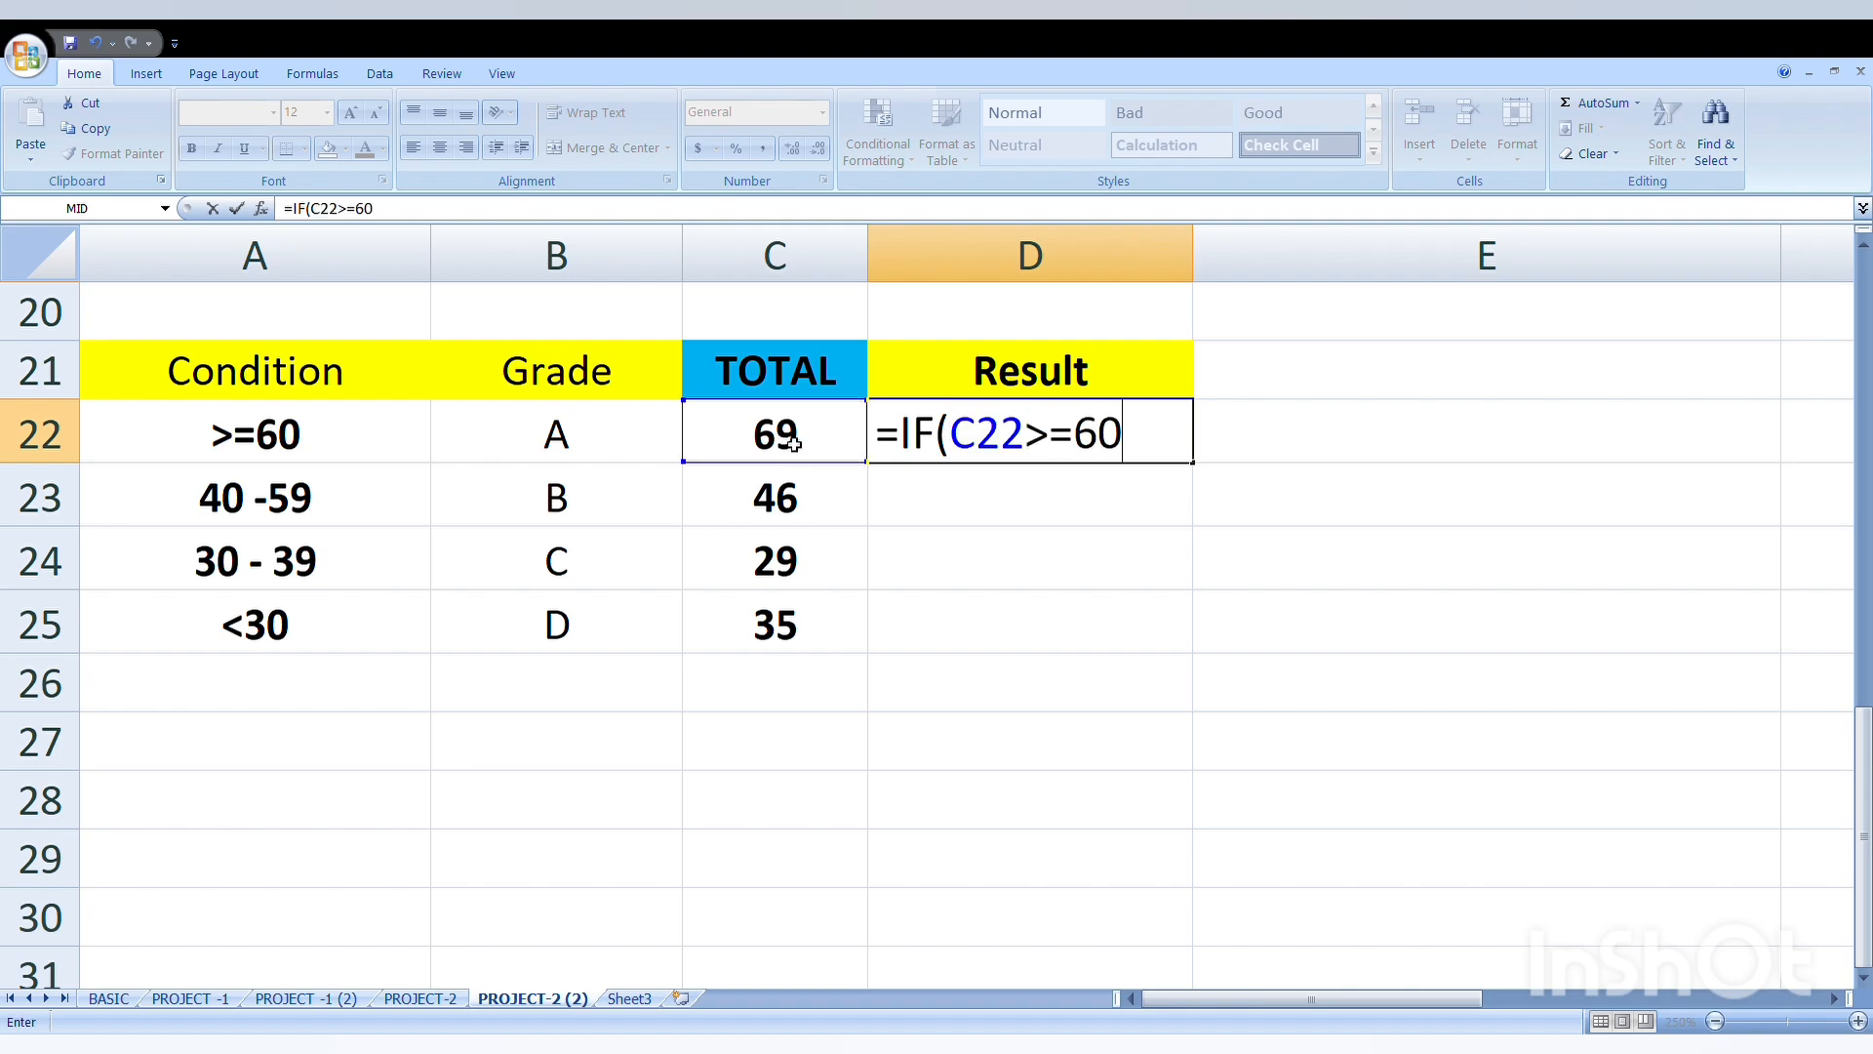
type(",\"A\",IF")
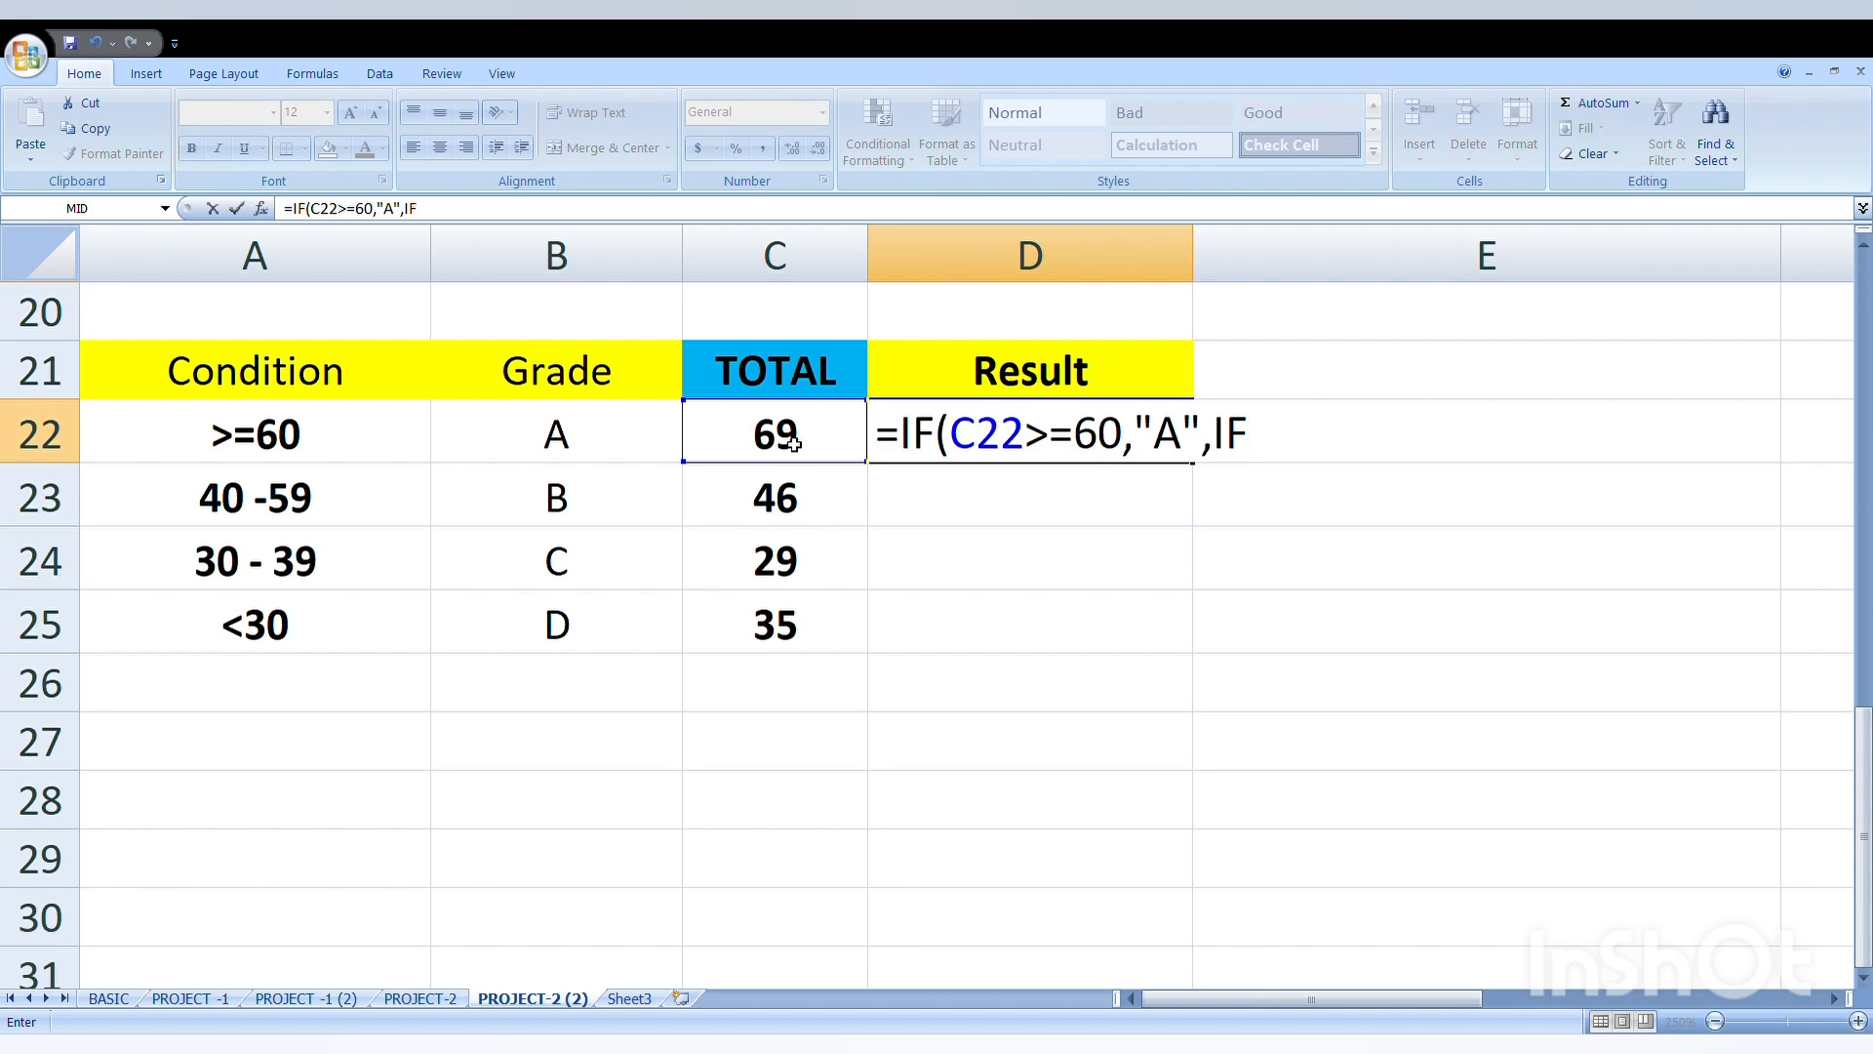
Make the nested IF in D22 return "B" when C22>=40, and open a third IF as its false argument
type("(")
left_click(794, 444)
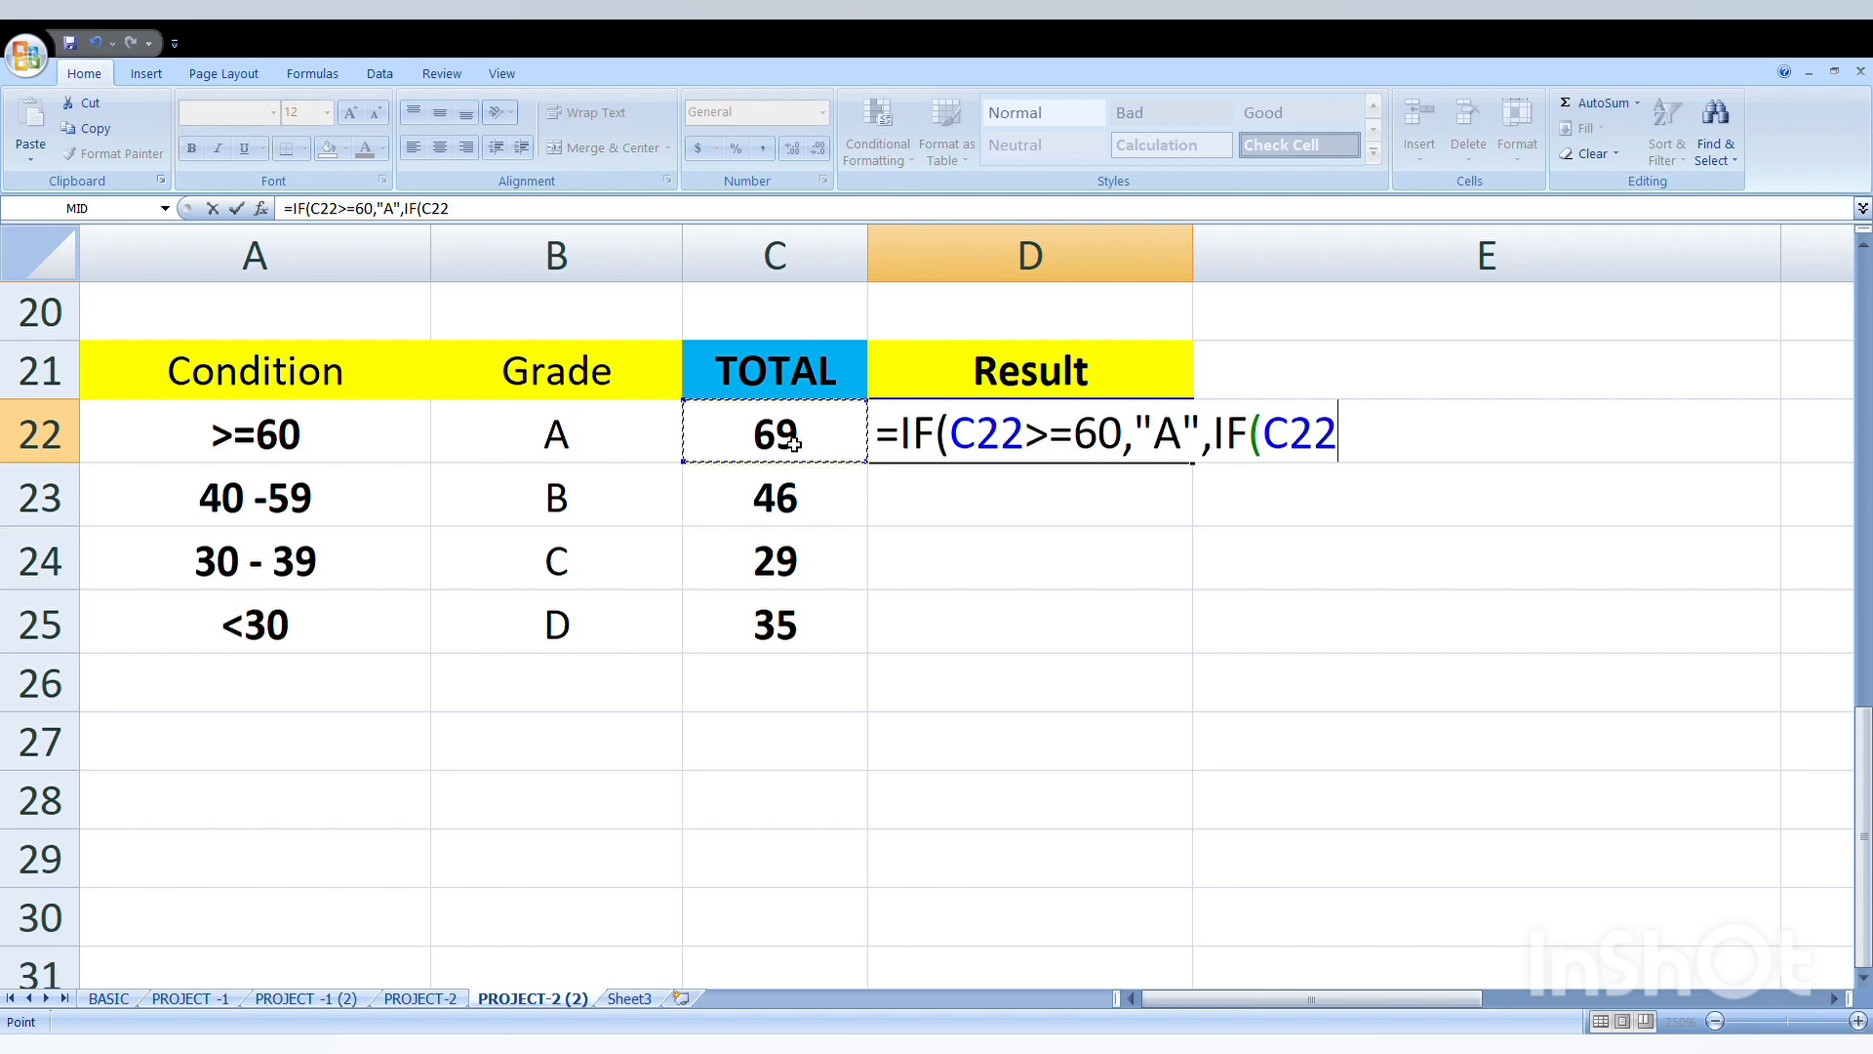
type(">=")
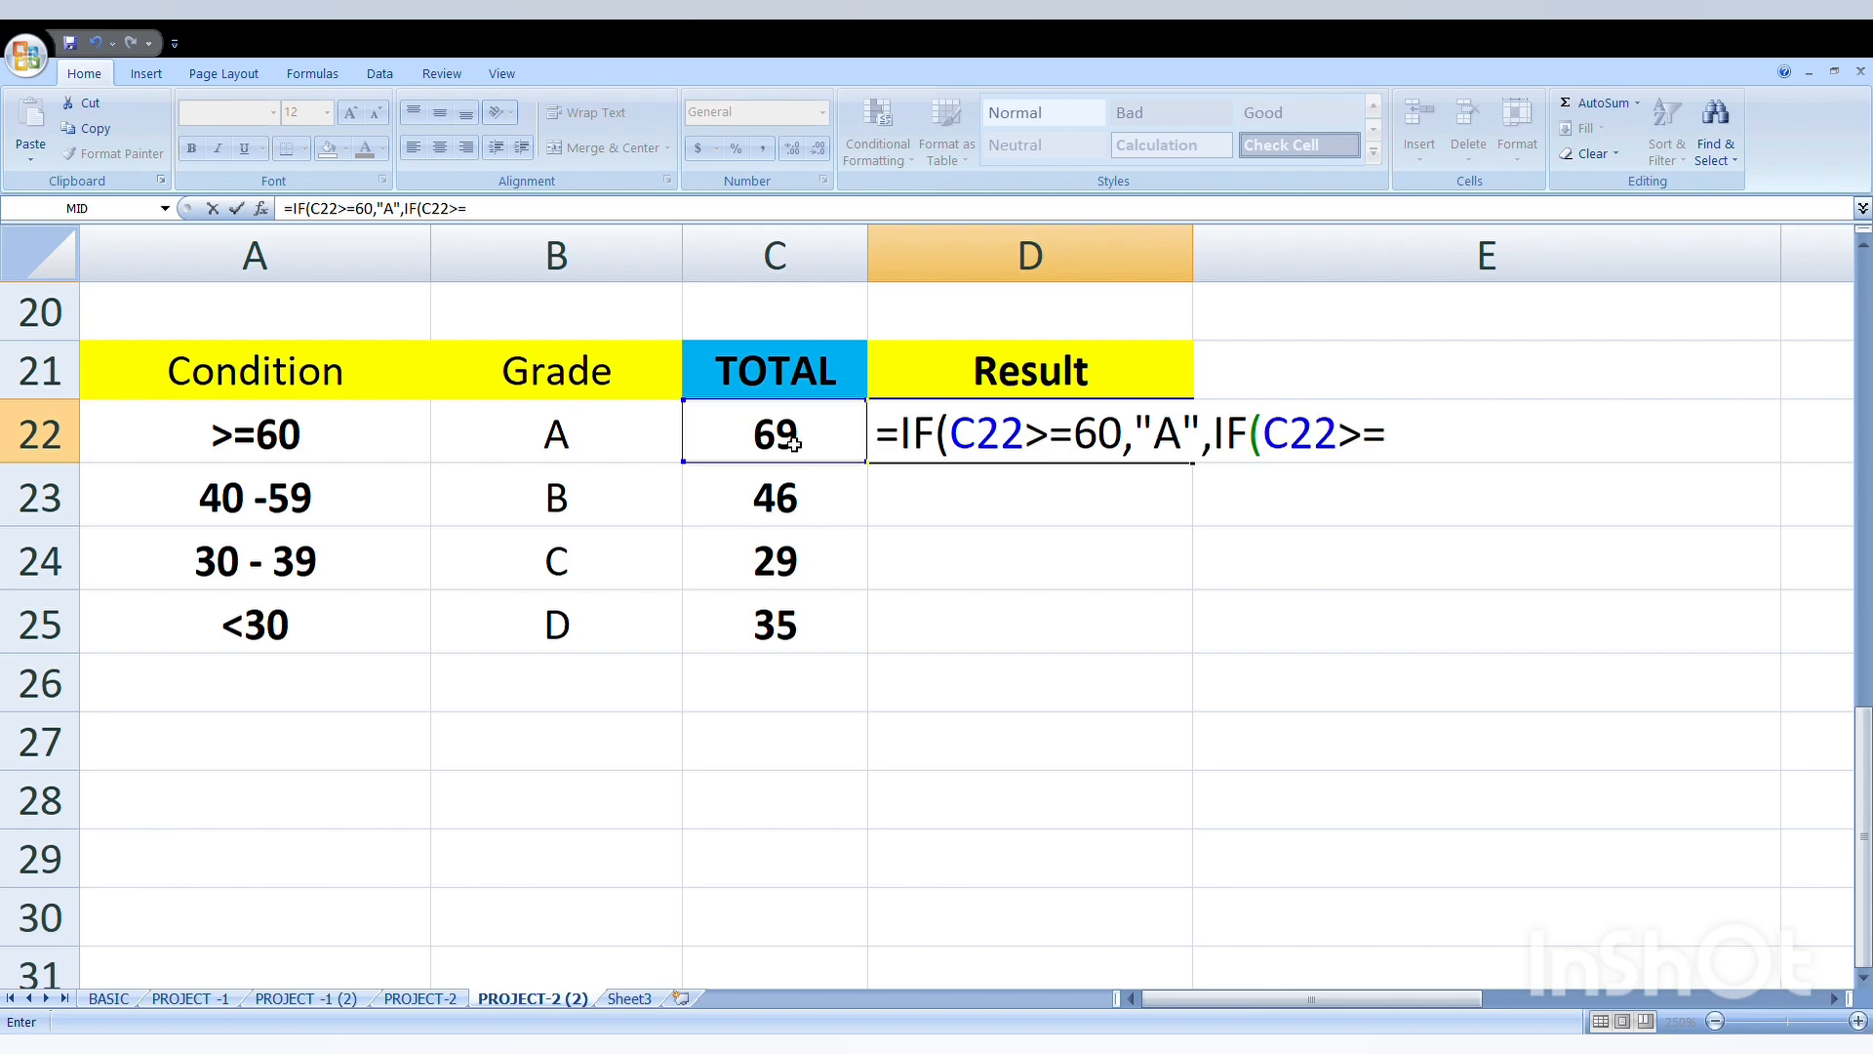
type("40,\"B")
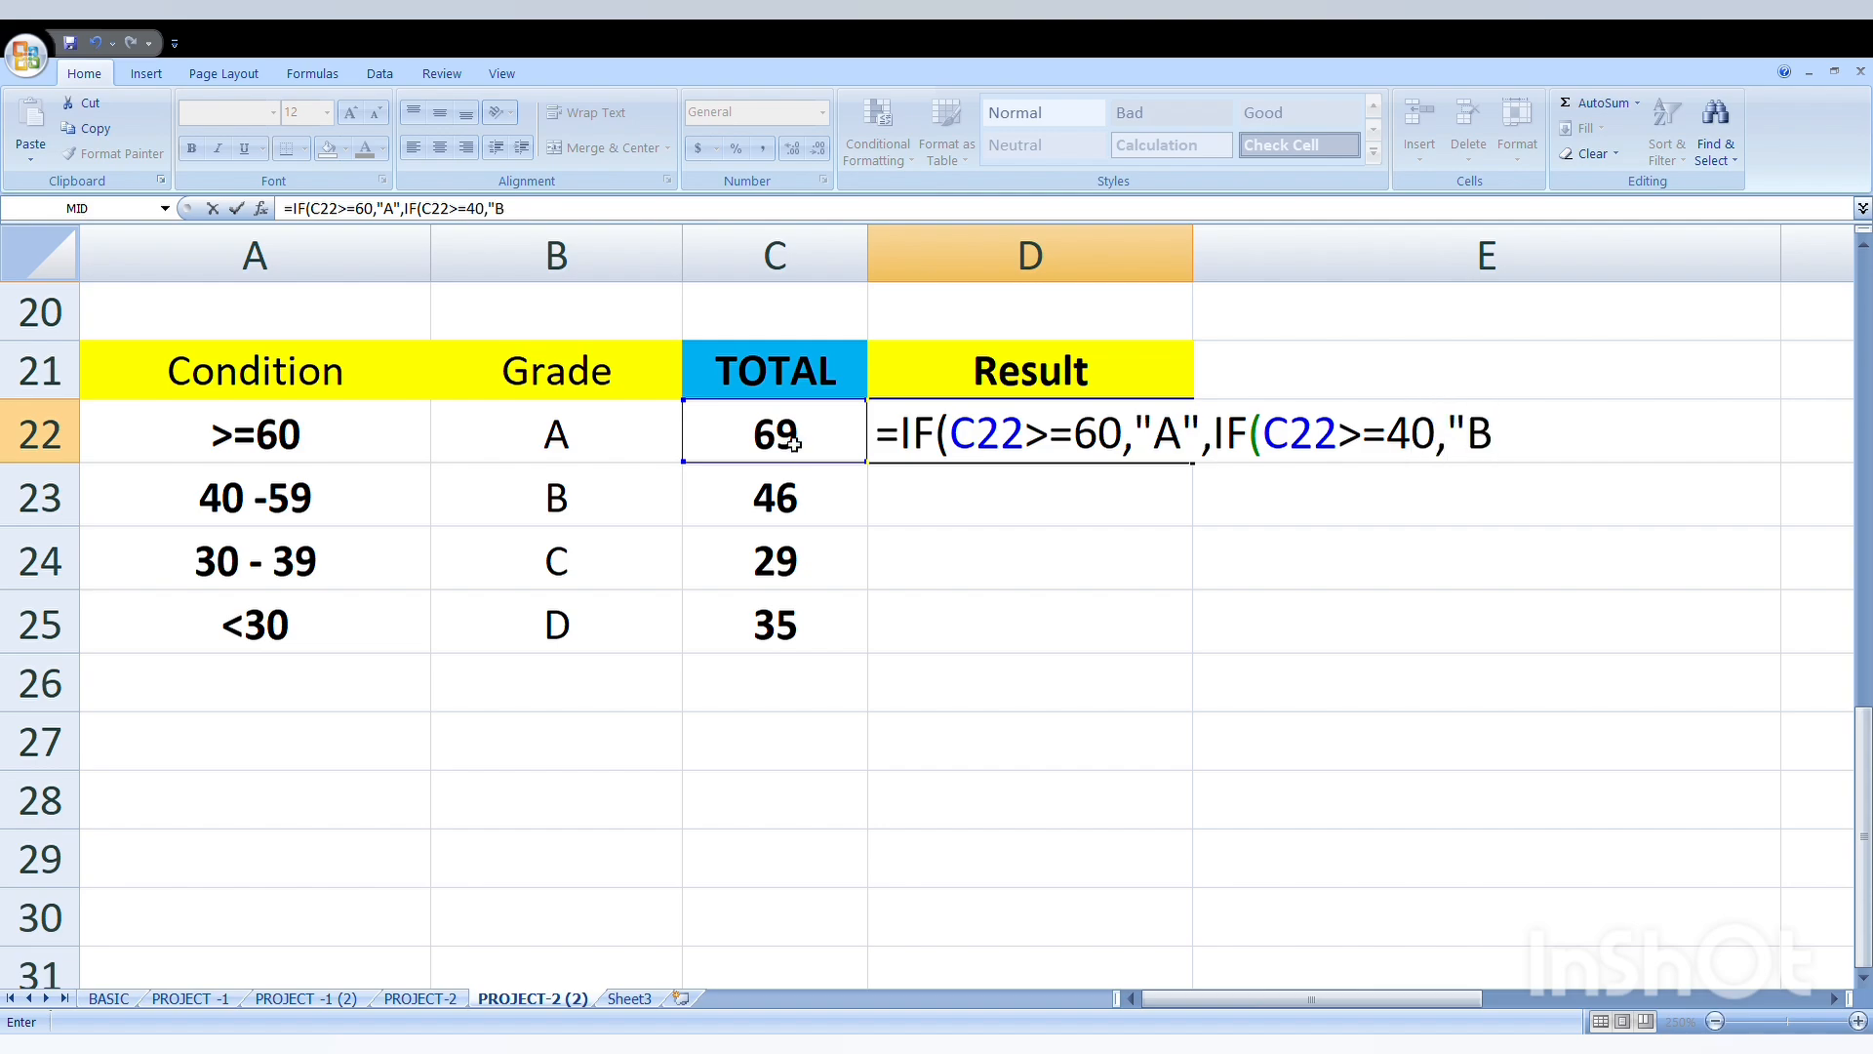
type("\",IF(")
Finish the D22 formula with C22>=30 returning "C", otherwise "D", close all three IFs and enter it
left_click(793, 444)
type(">=")
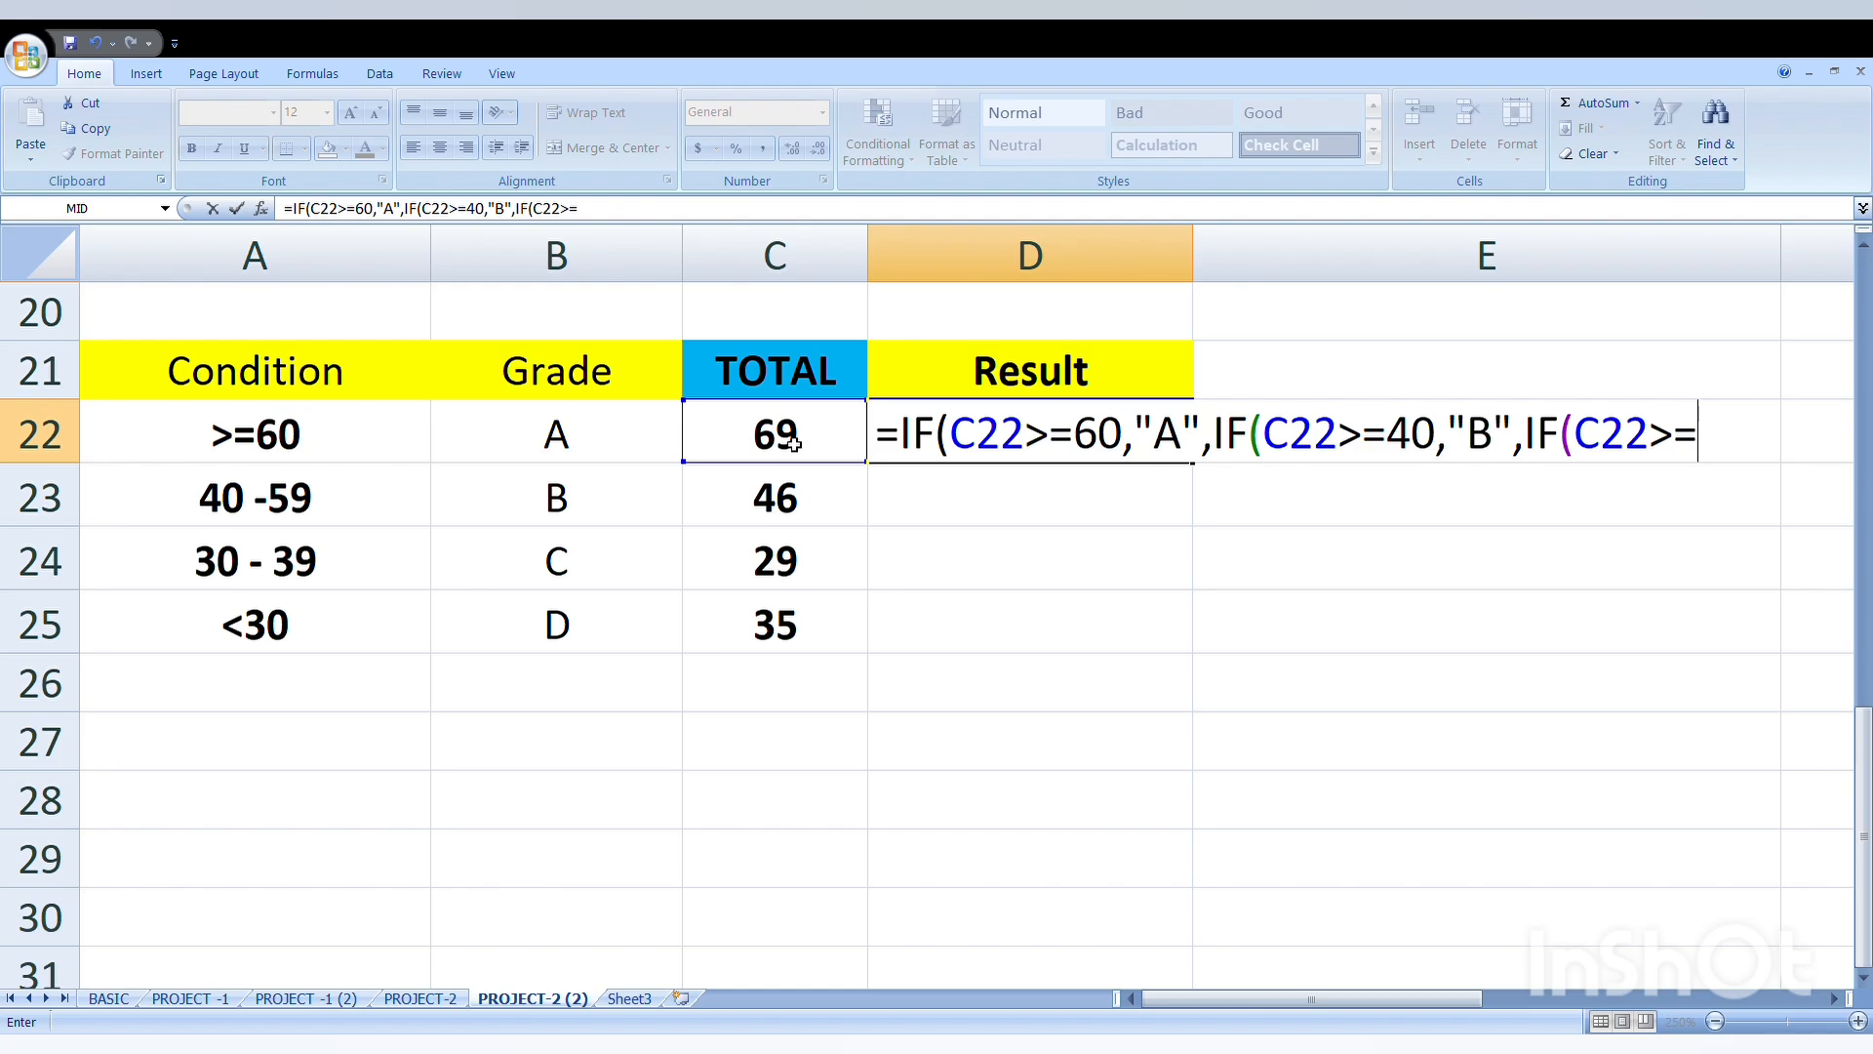
type("30,\"C")
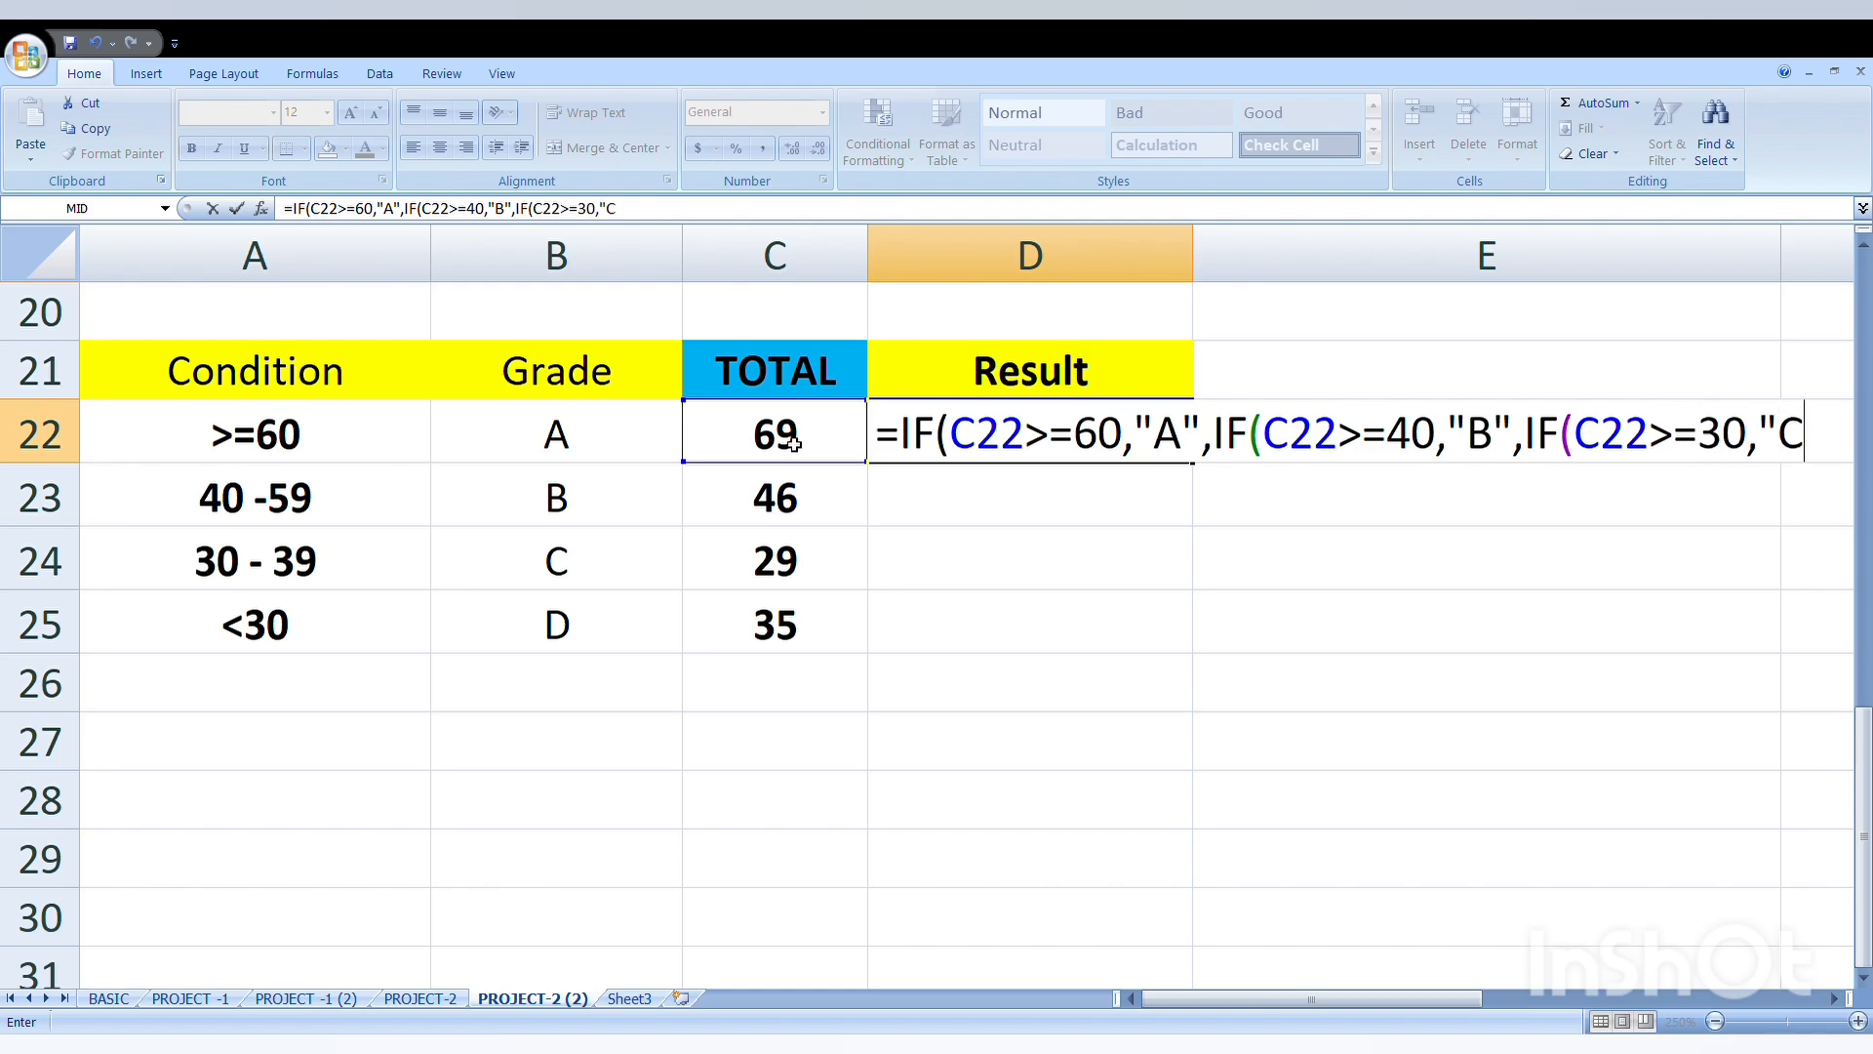
type("\",\"")
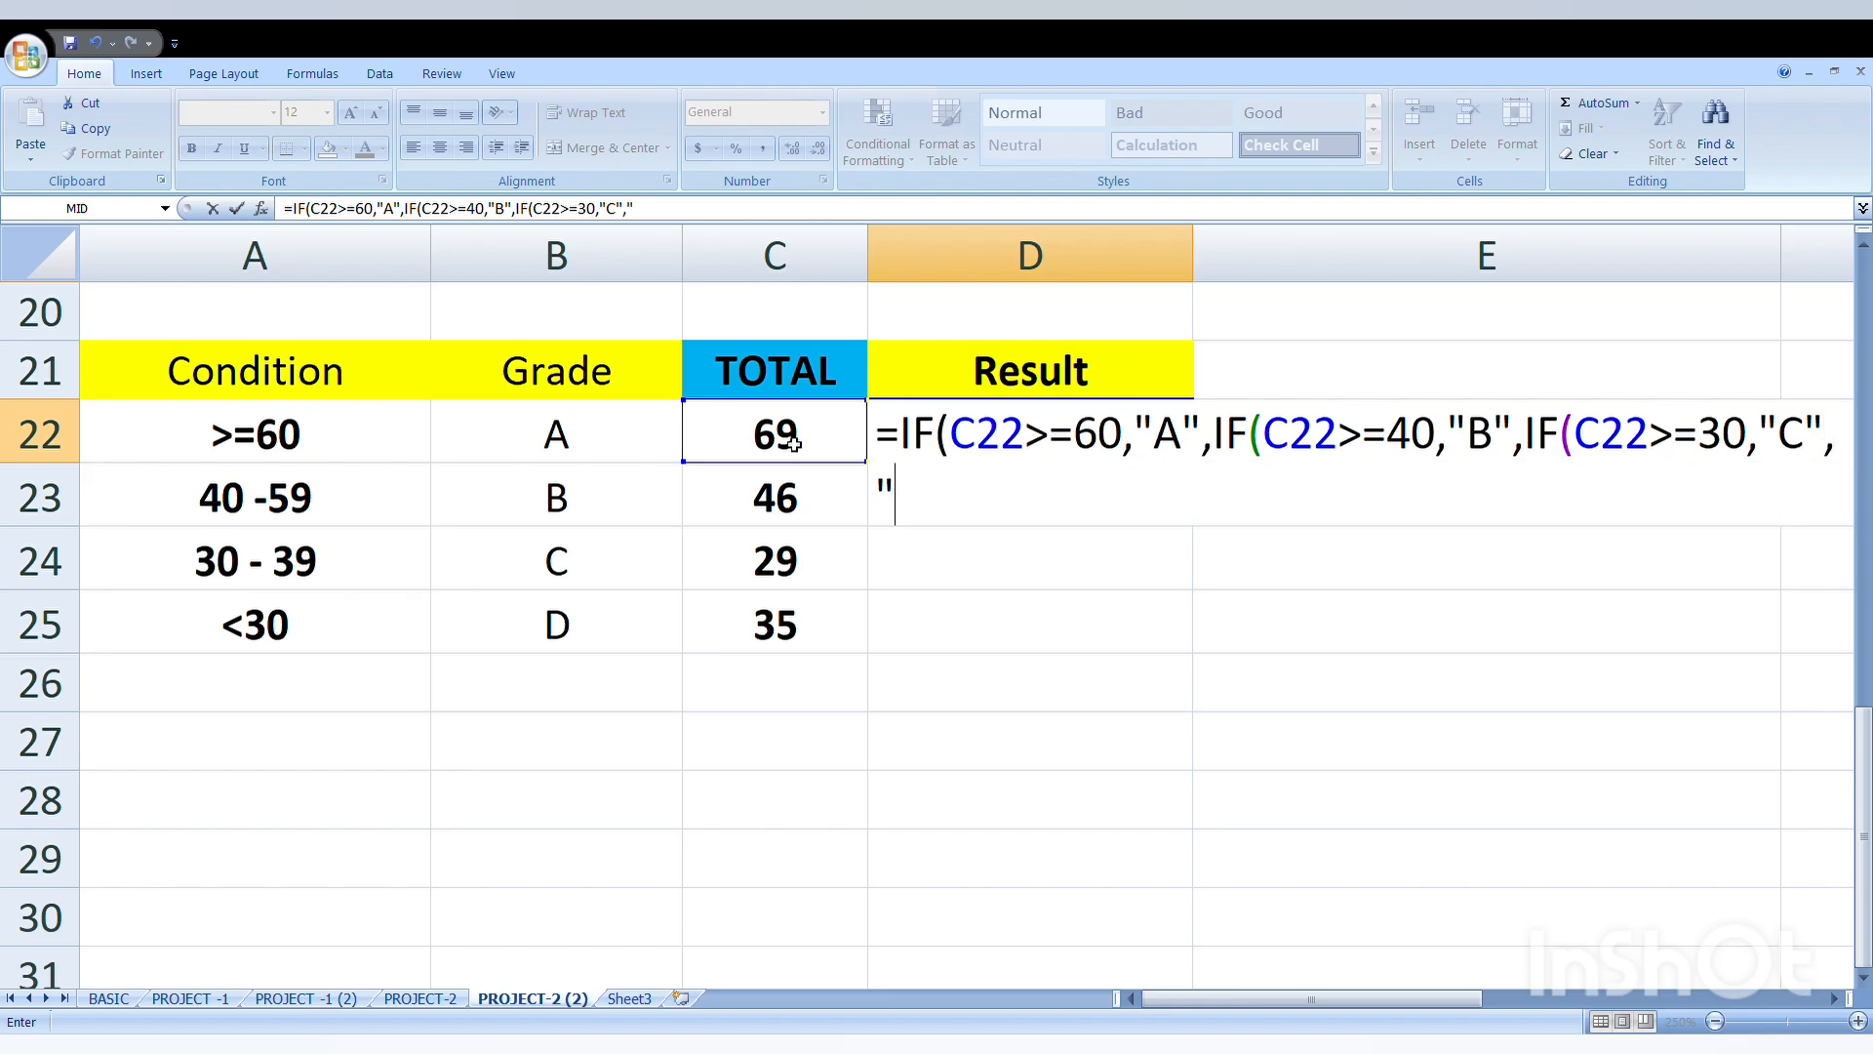
type("D\")))")
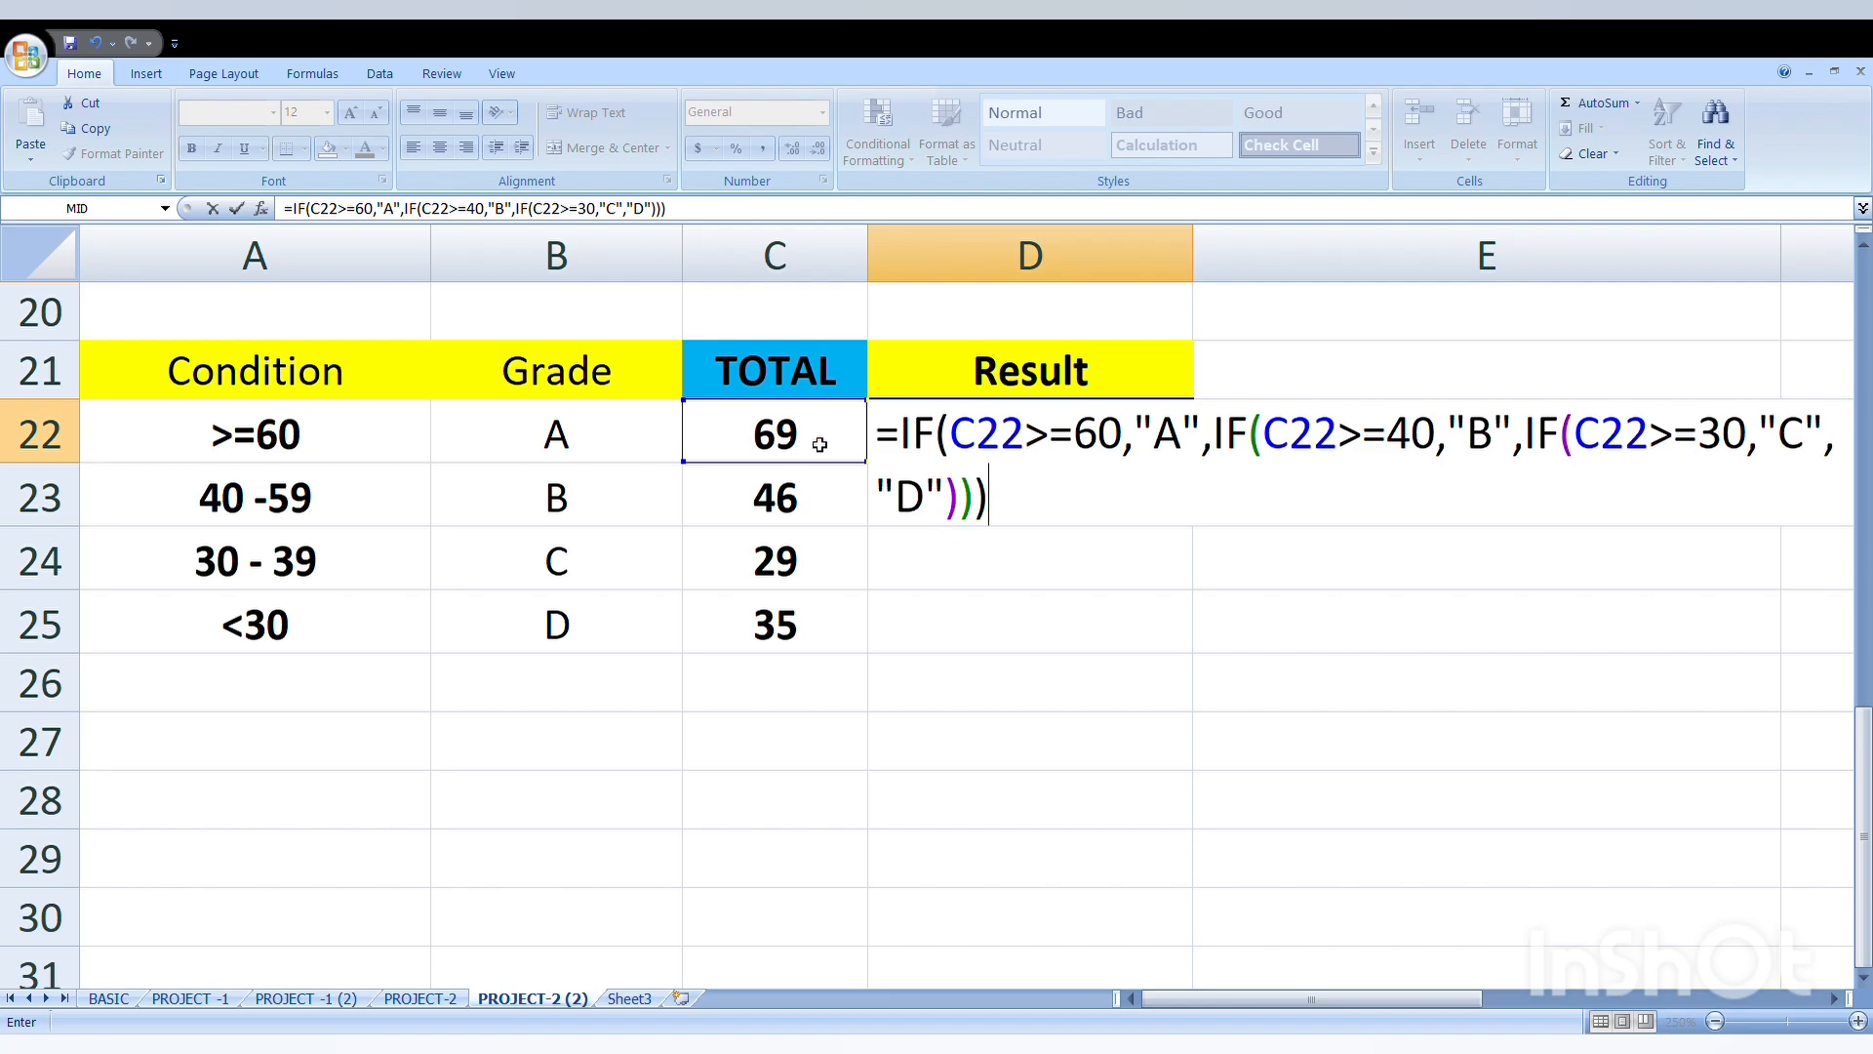
left_click(1833, 999)
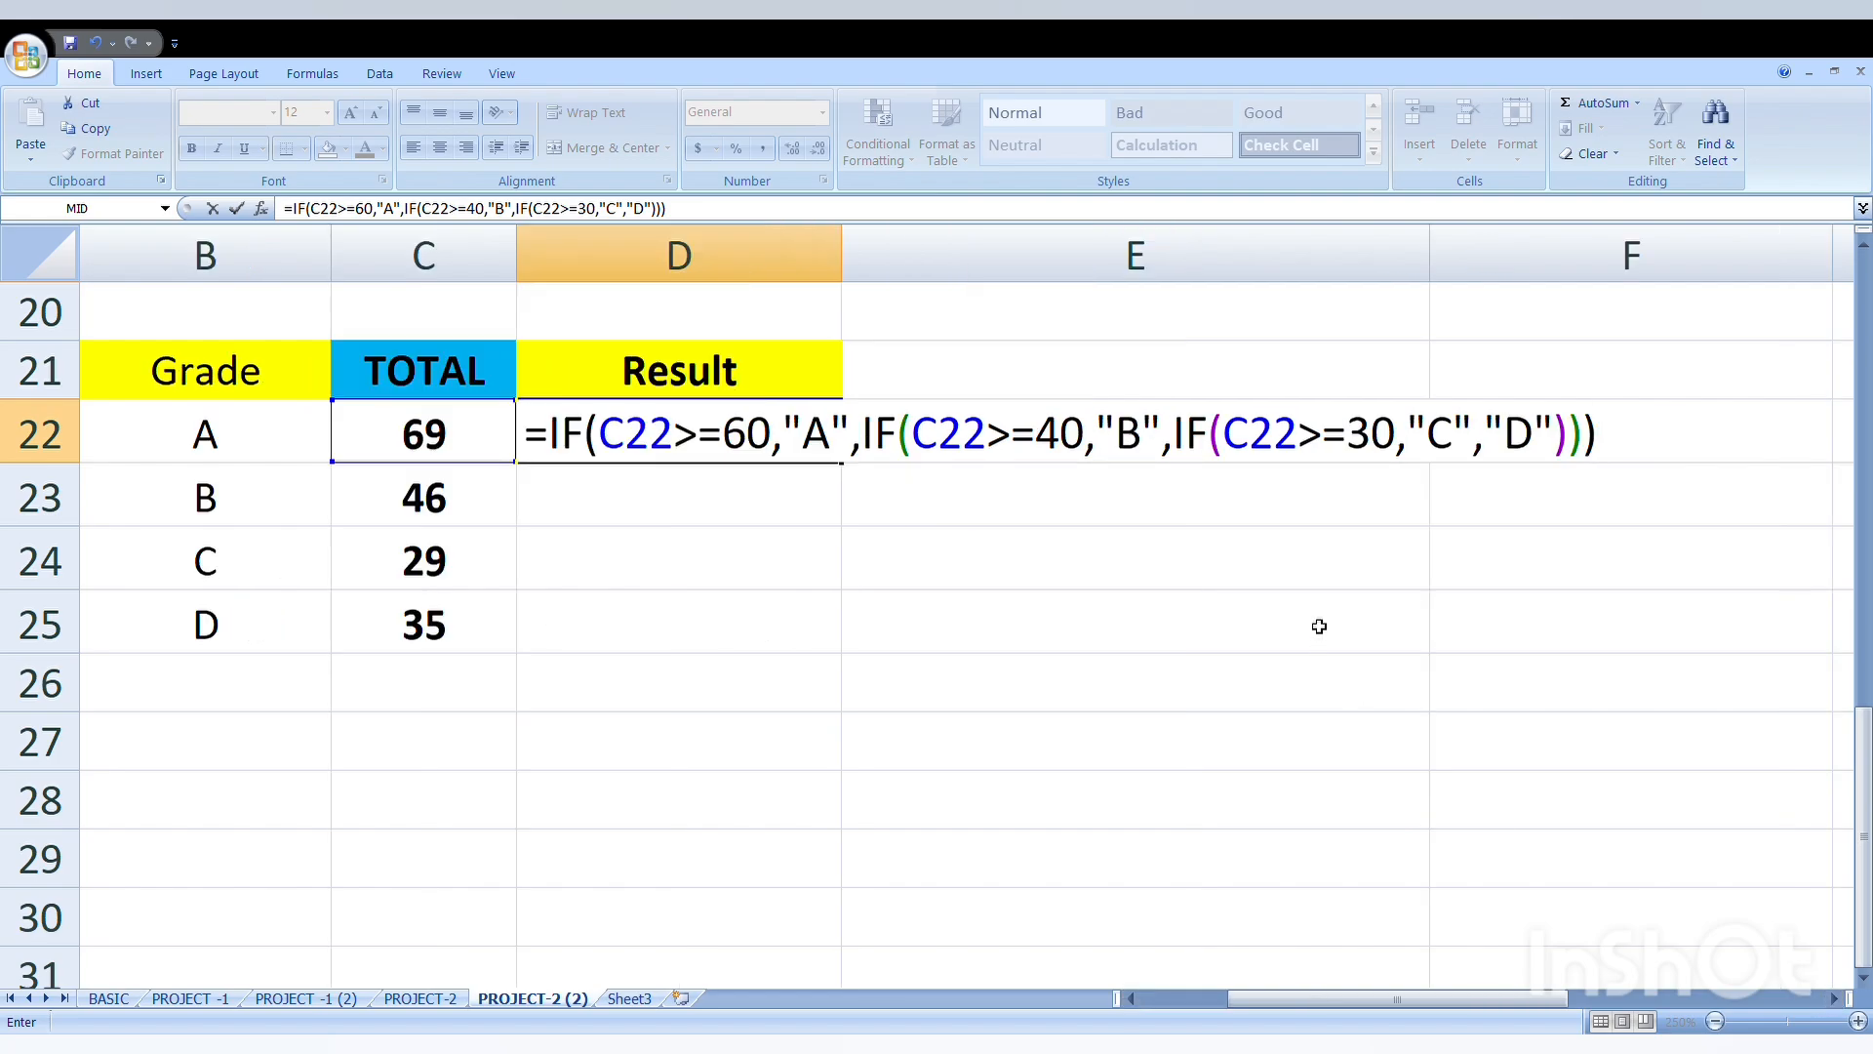
key("Return")
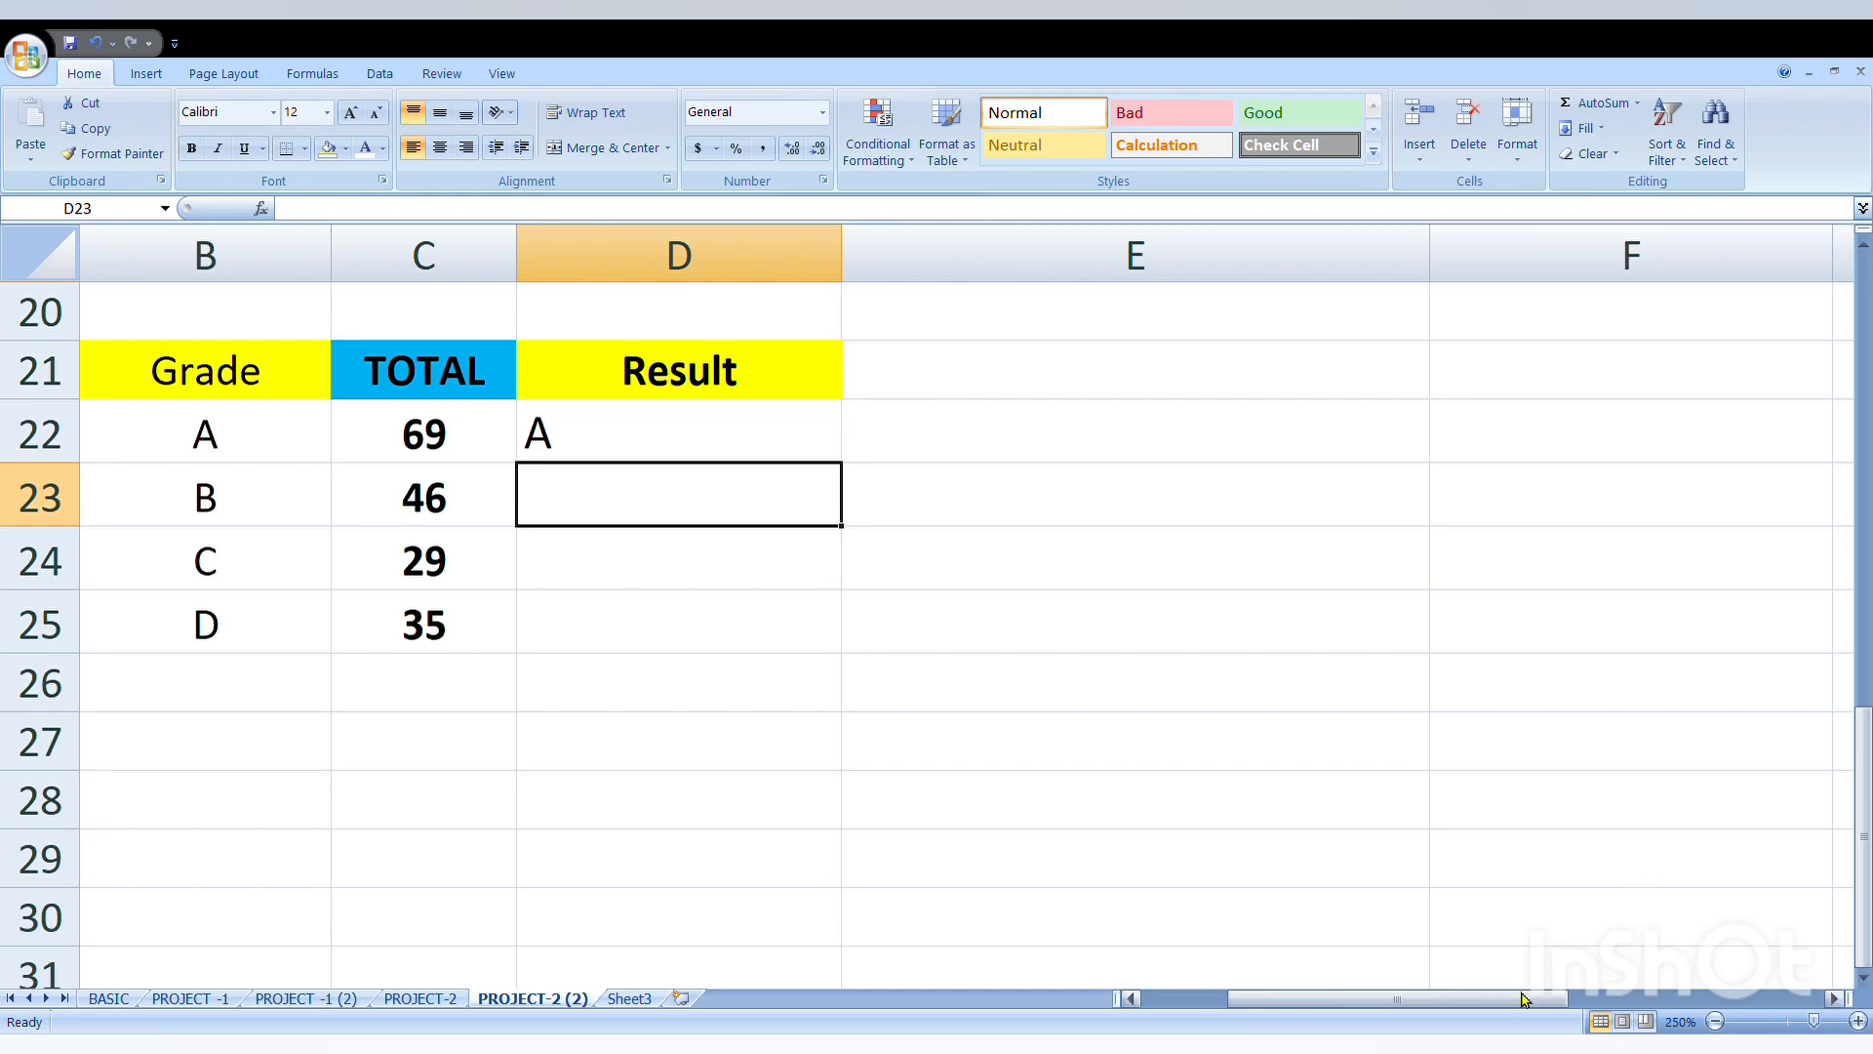
Fill the D22 grade formula down through D25 and center the Result values horizontally
left_click_drag(1525, 999, 1439, 999)
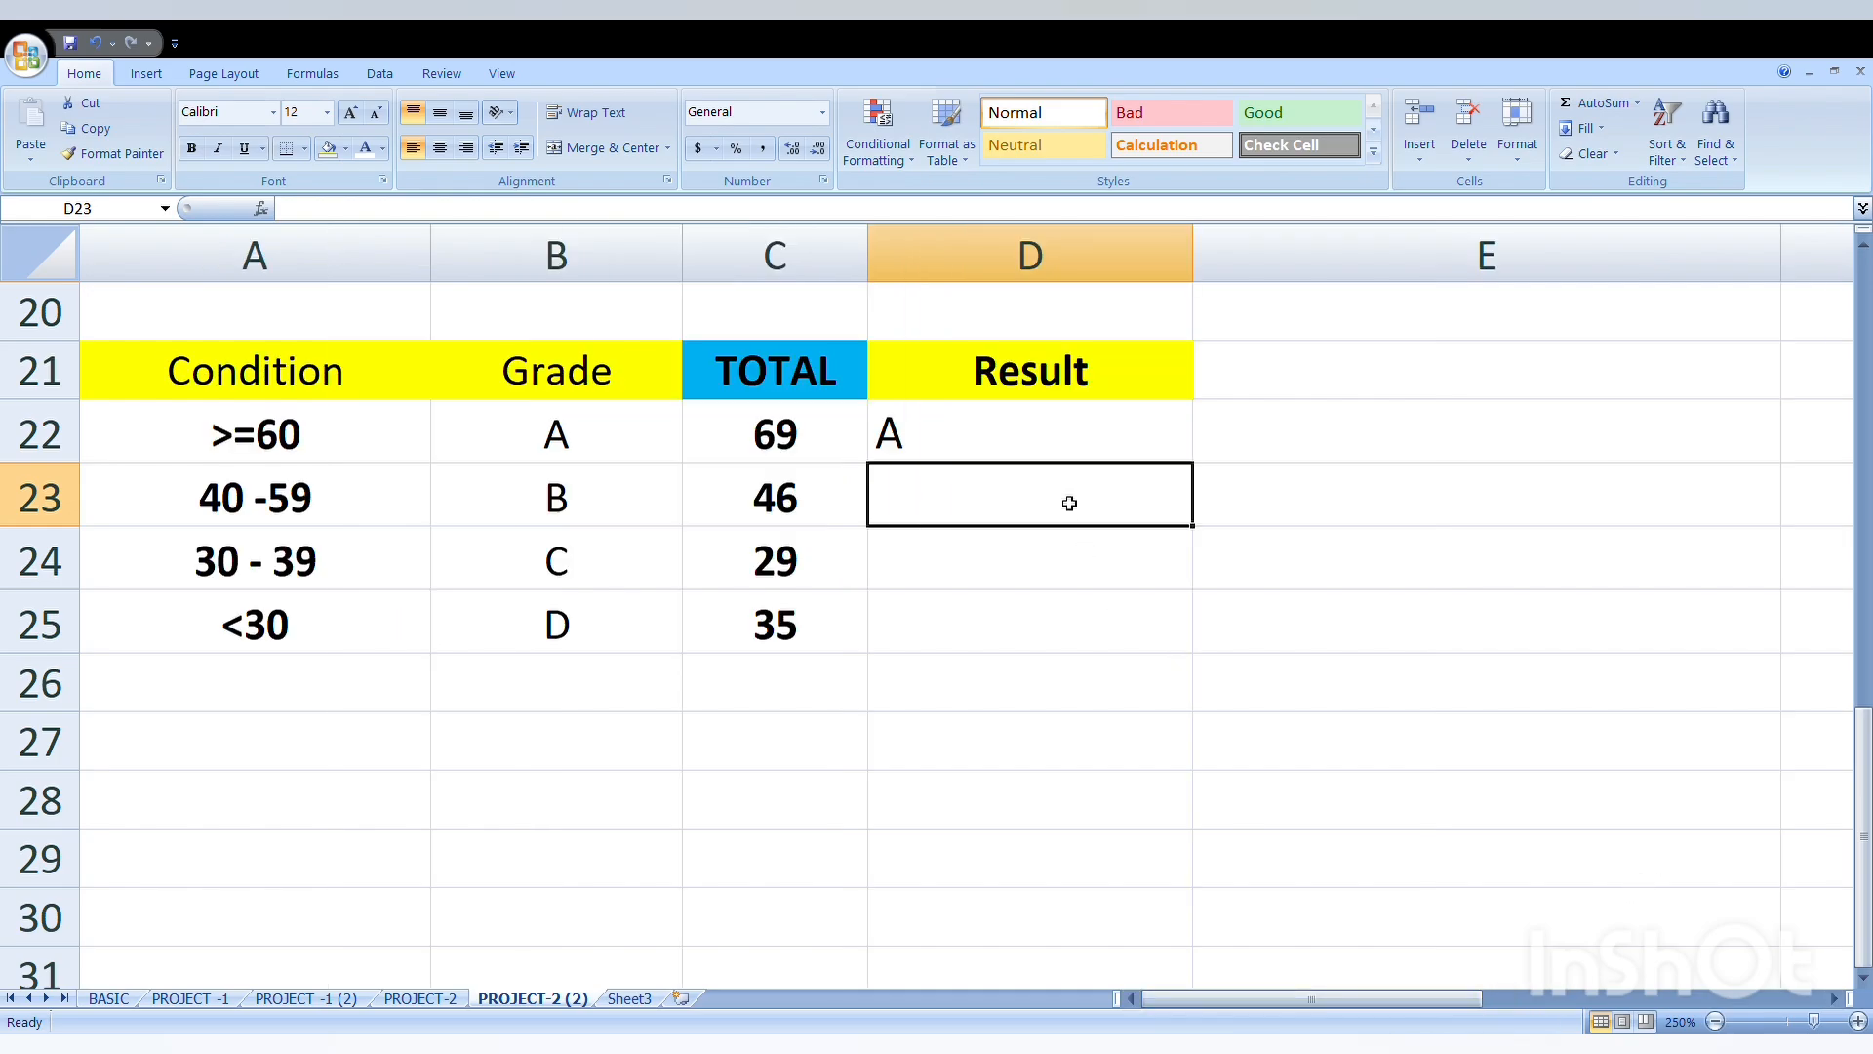
left_click(1046, 436)
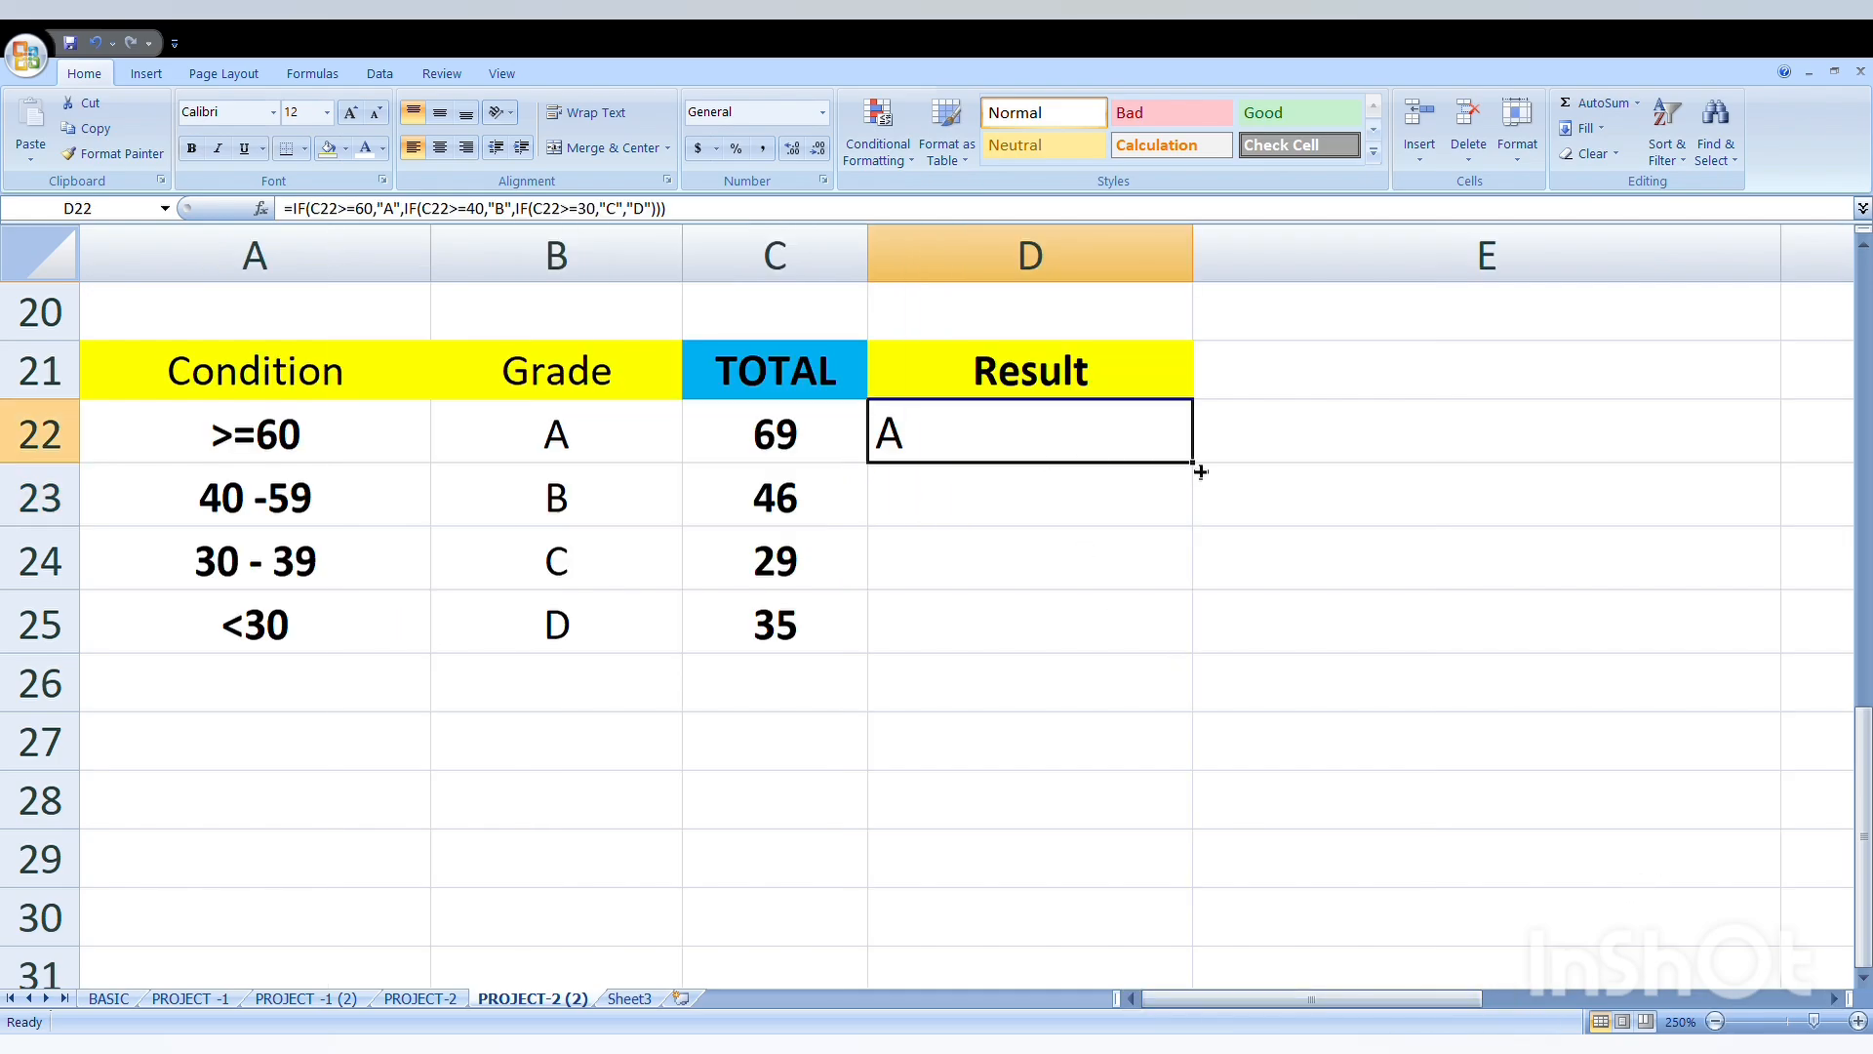
left_click_drag(1200, 471, 1184, 641)
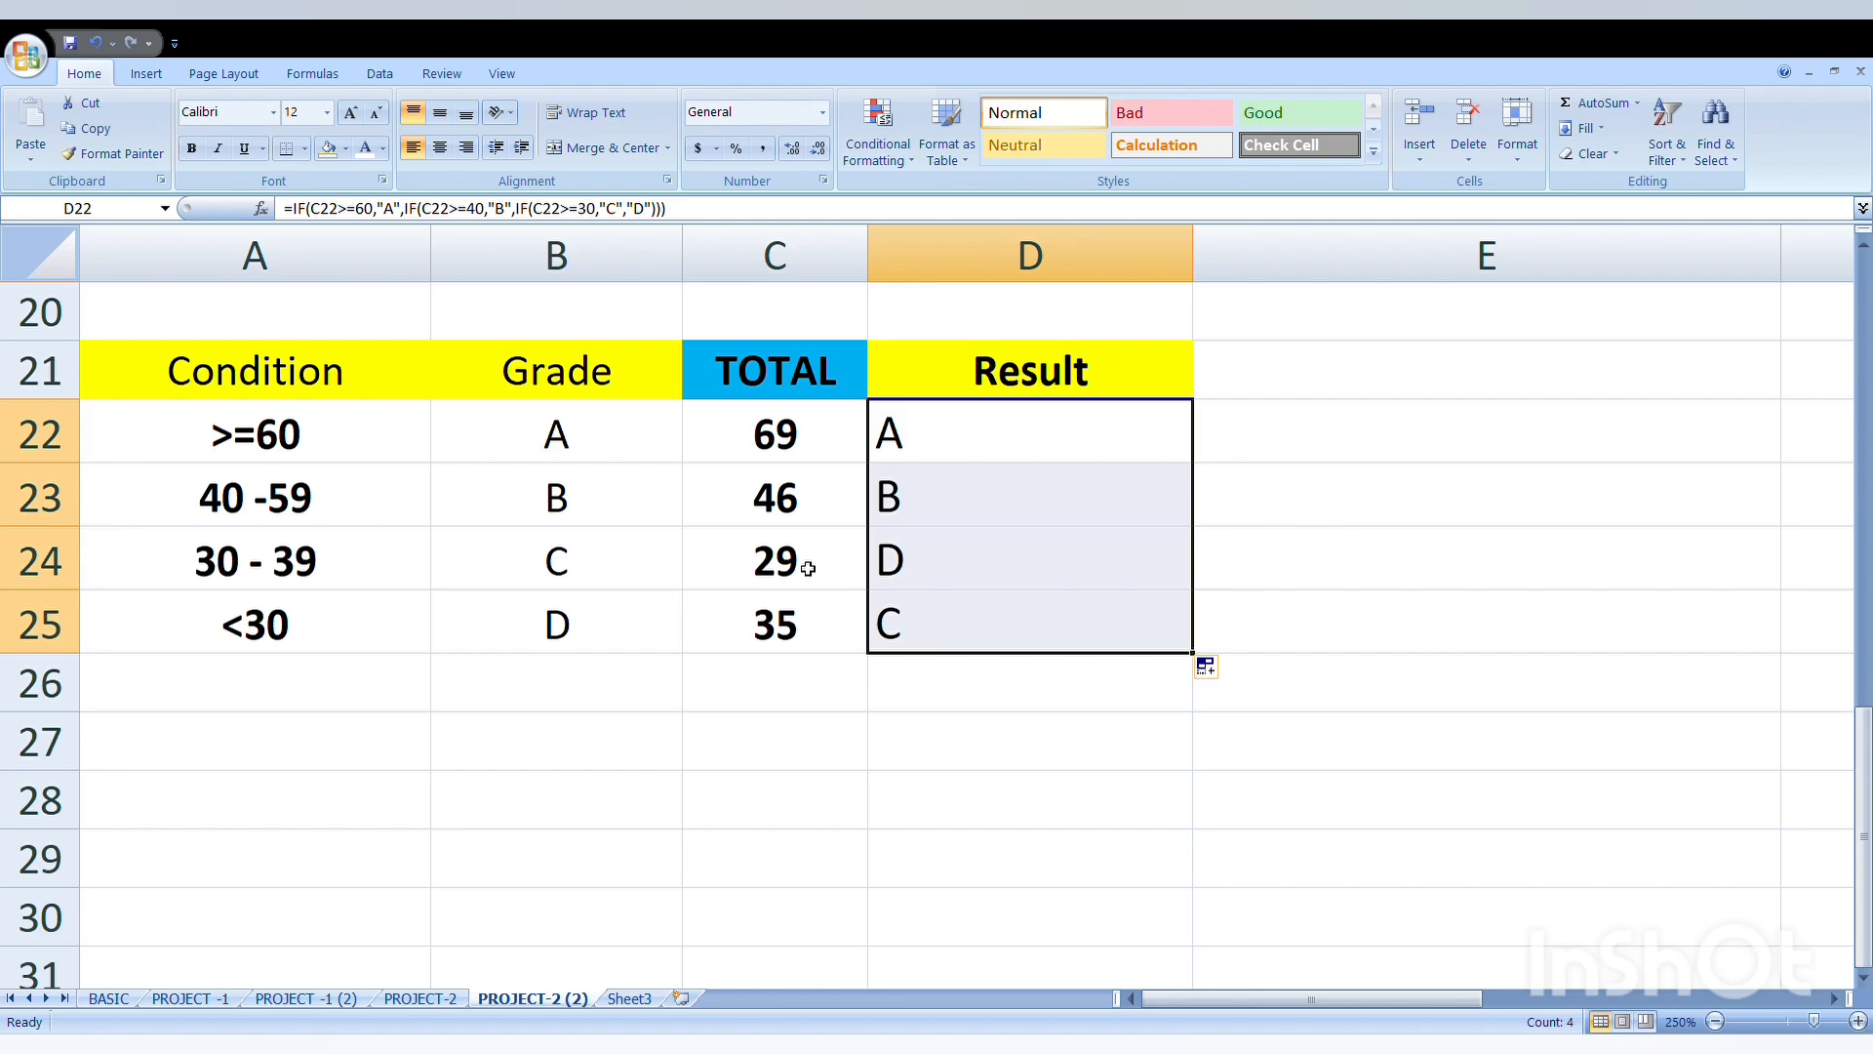
left_click(441, 147)
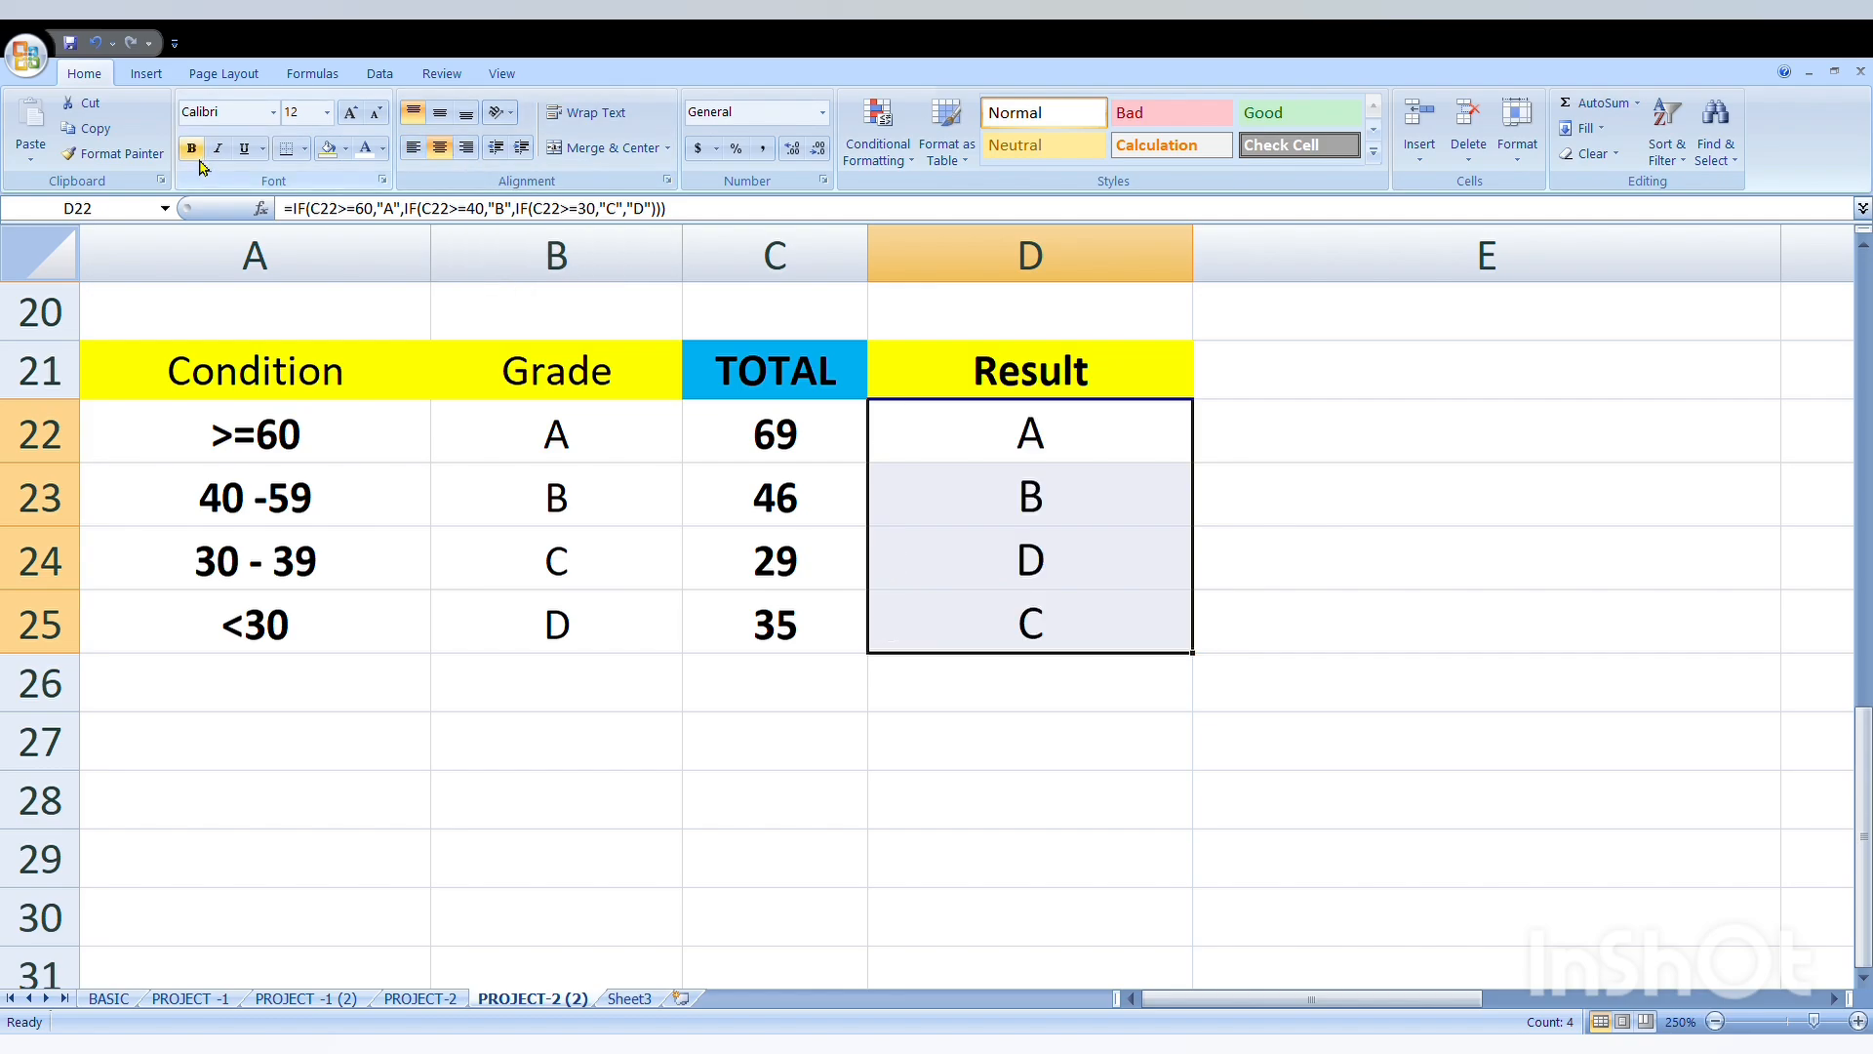